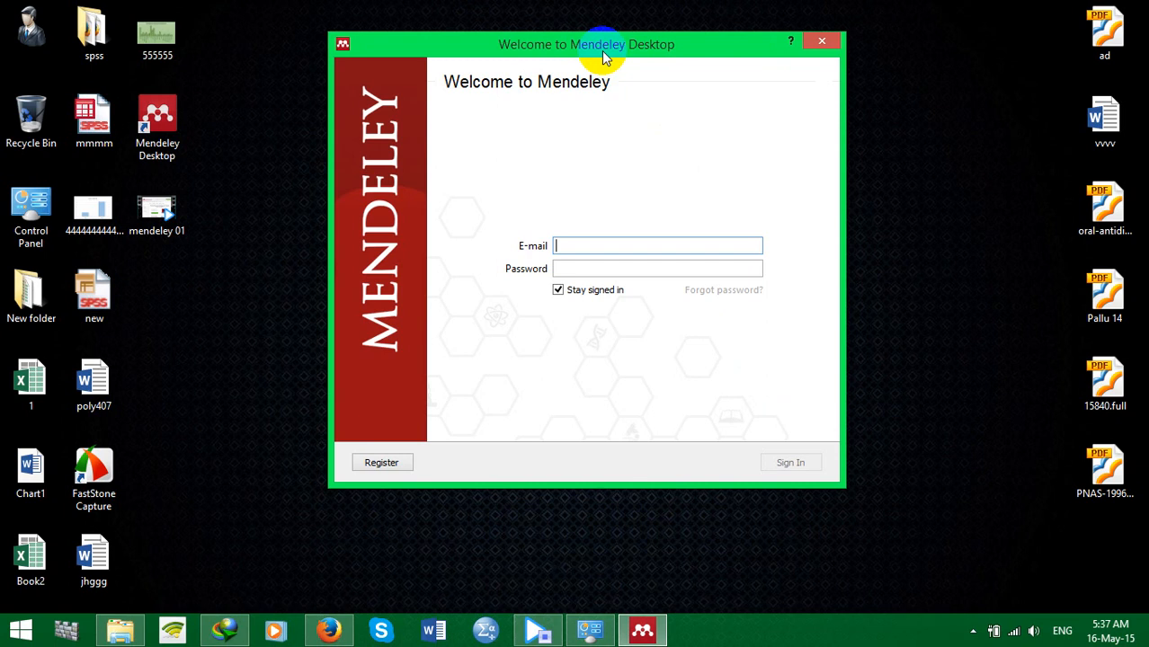
# Move the welcome window aside and choose Register to open Mendeley's join page in the browser
pyautogui.moveTo(602, 51); pyautogui.dragTo(569, 40)
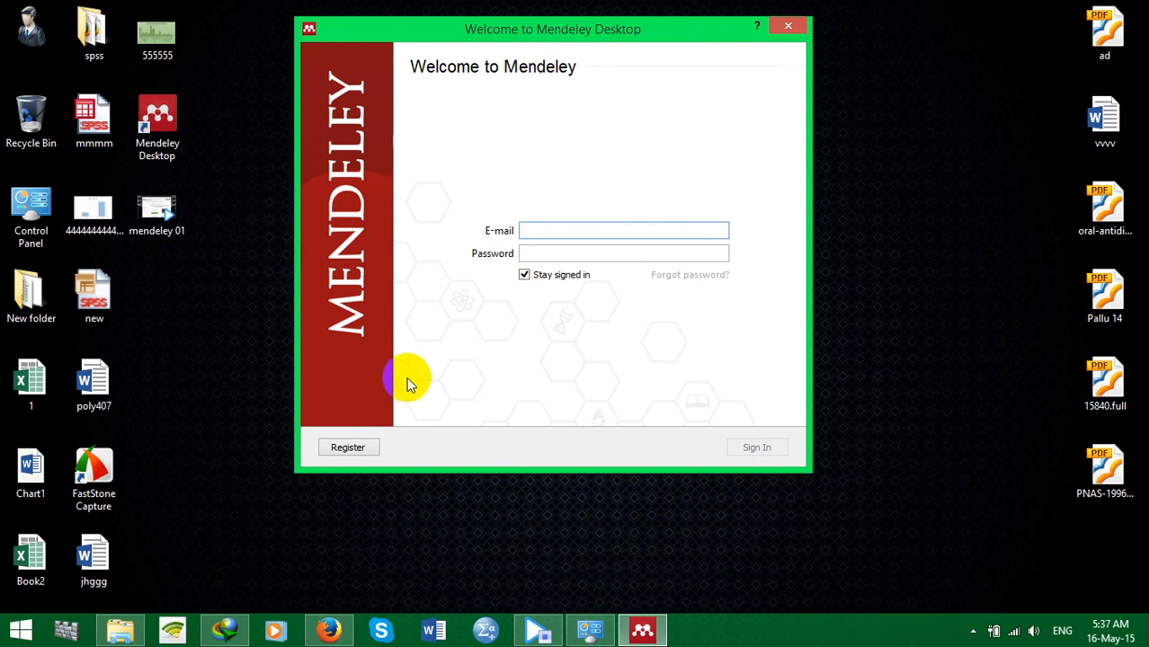
pyautogui.click(351, 448)
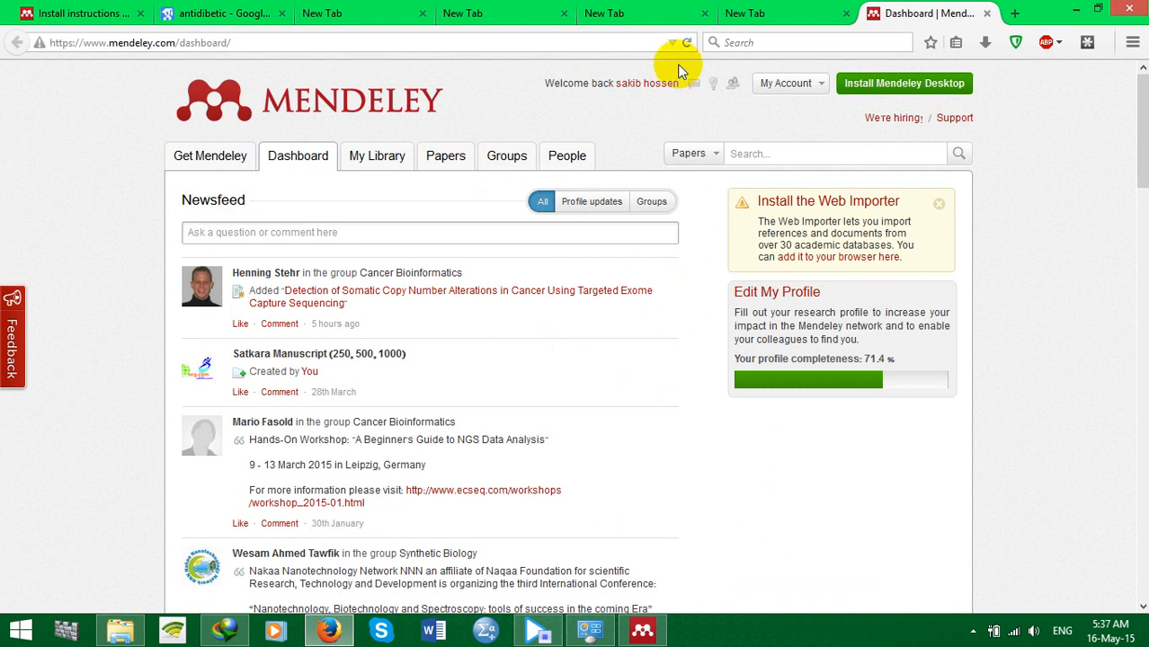
# Log out of the signed-in Mendeley web account via My Account > Logout
pyautogui.moveTo(809, 93)
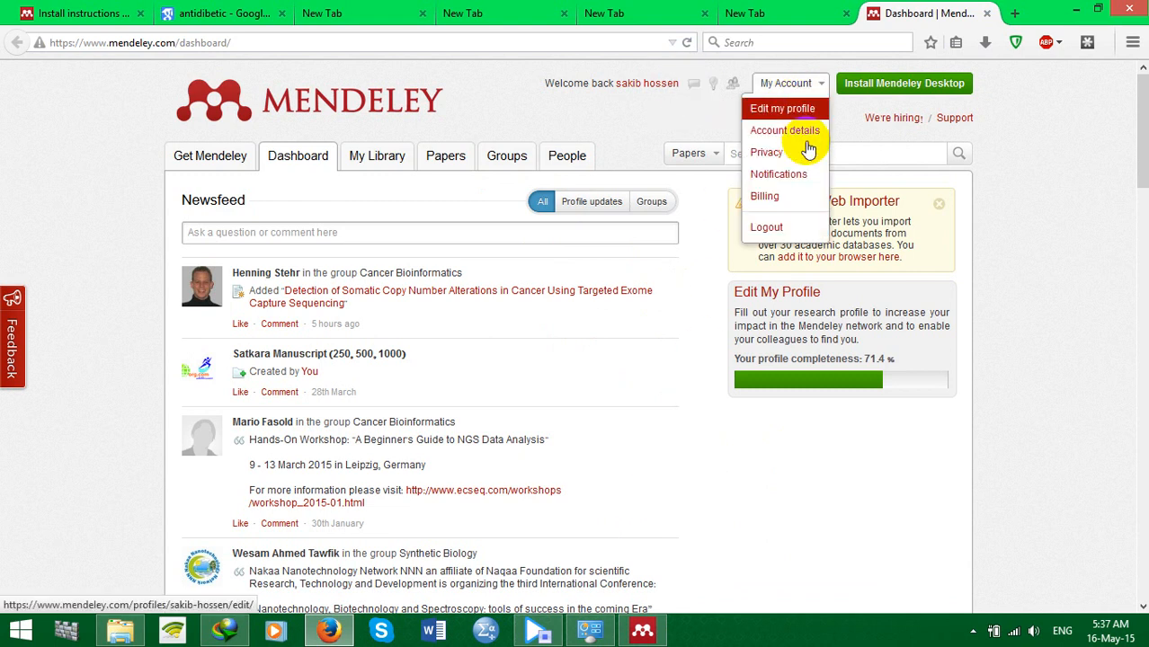
pyautogui.click(773, 230)
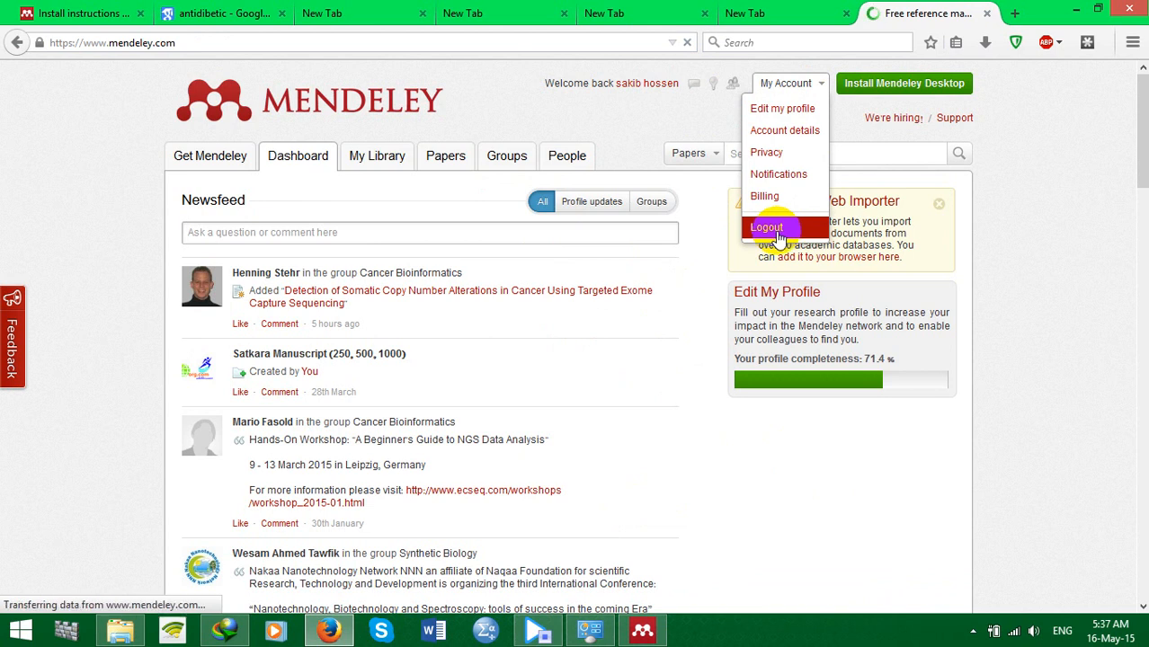
pyautogui.click(644, 632)
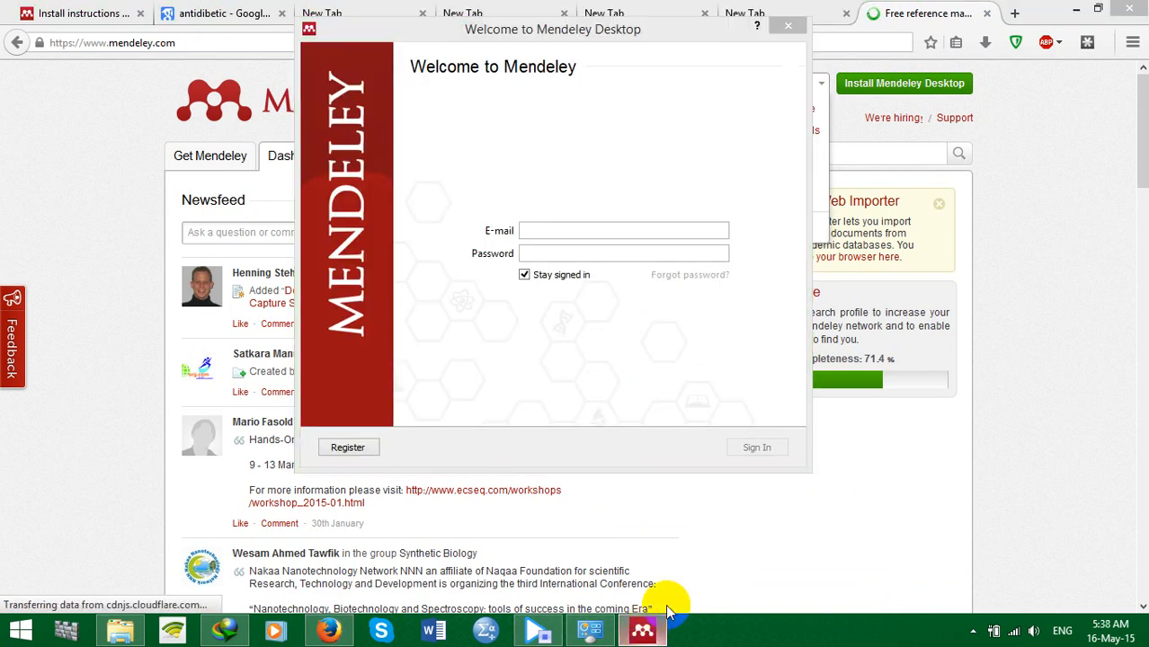
pyautogui.click(1065, 370)
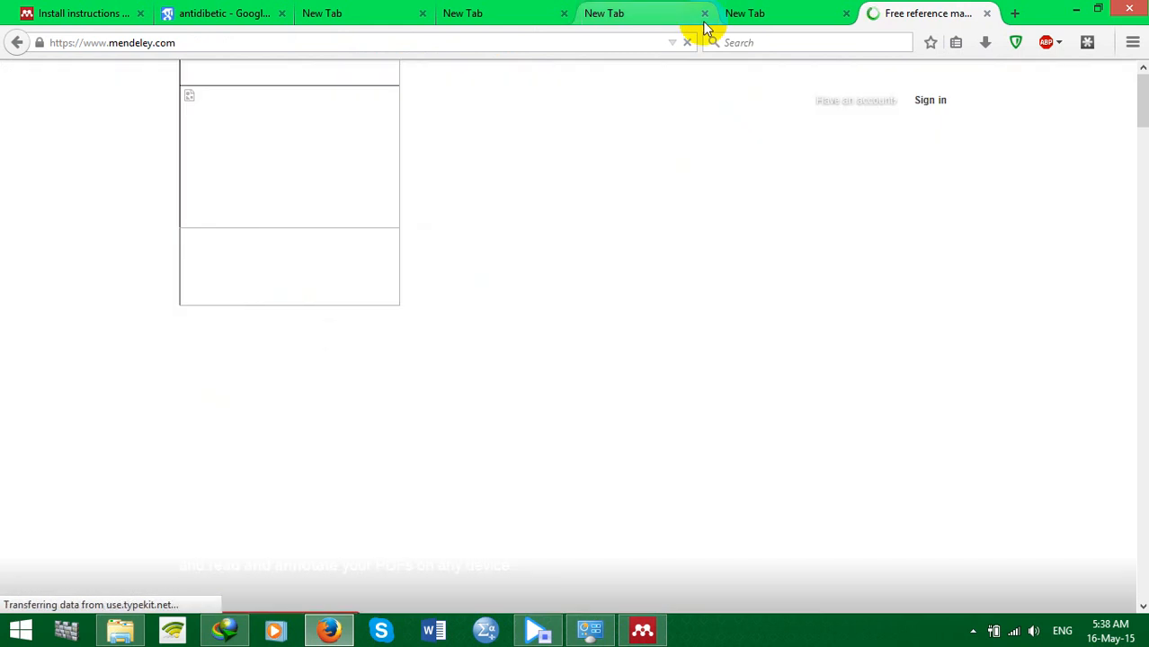
# Close the three leftover empty New Tab tabs and return to the Mendeley homepage
pyautogui.click(705, 23)
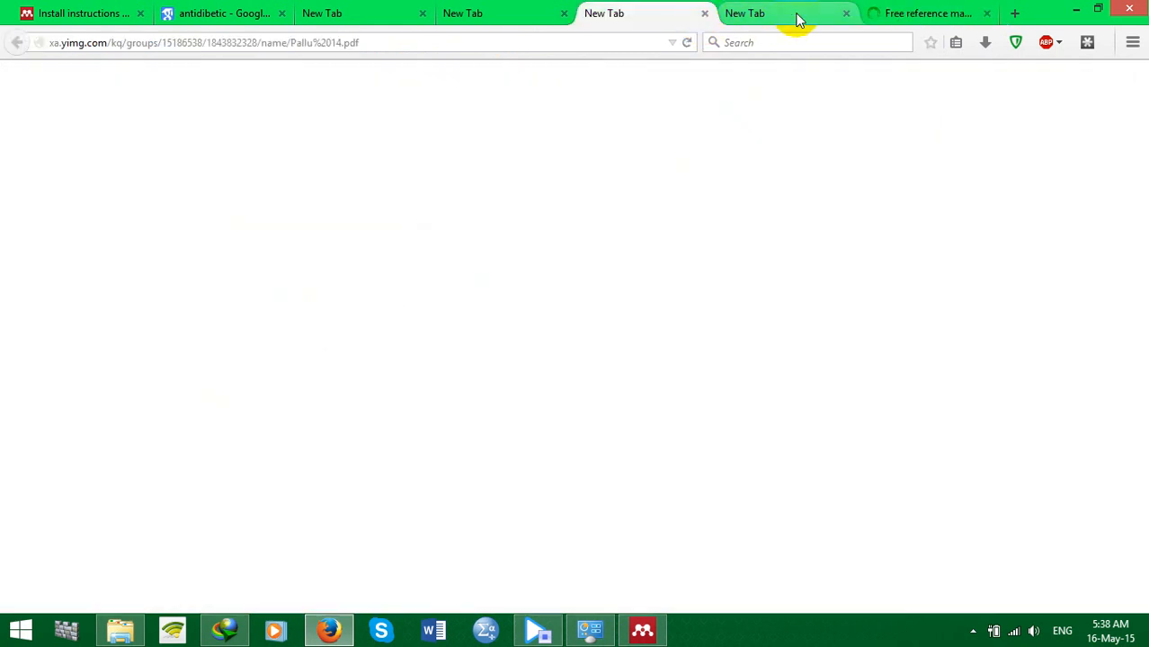
pyautogui.click(847, 13)
pyautogui.click(563, 13)
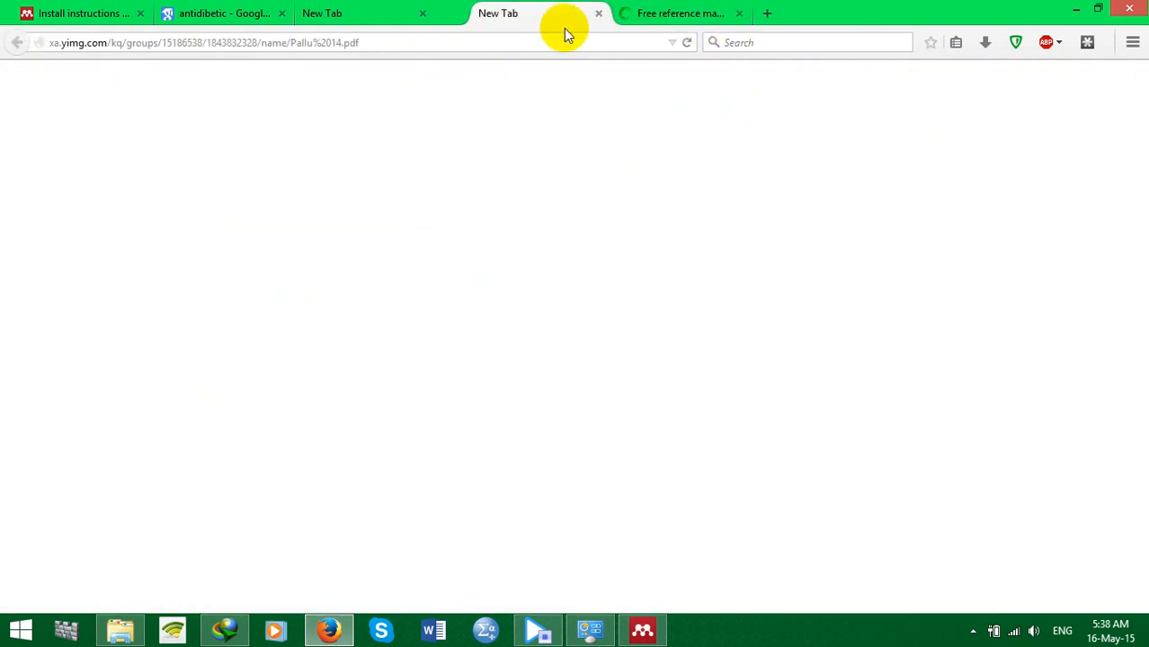
pyautogui.click(420, 16)
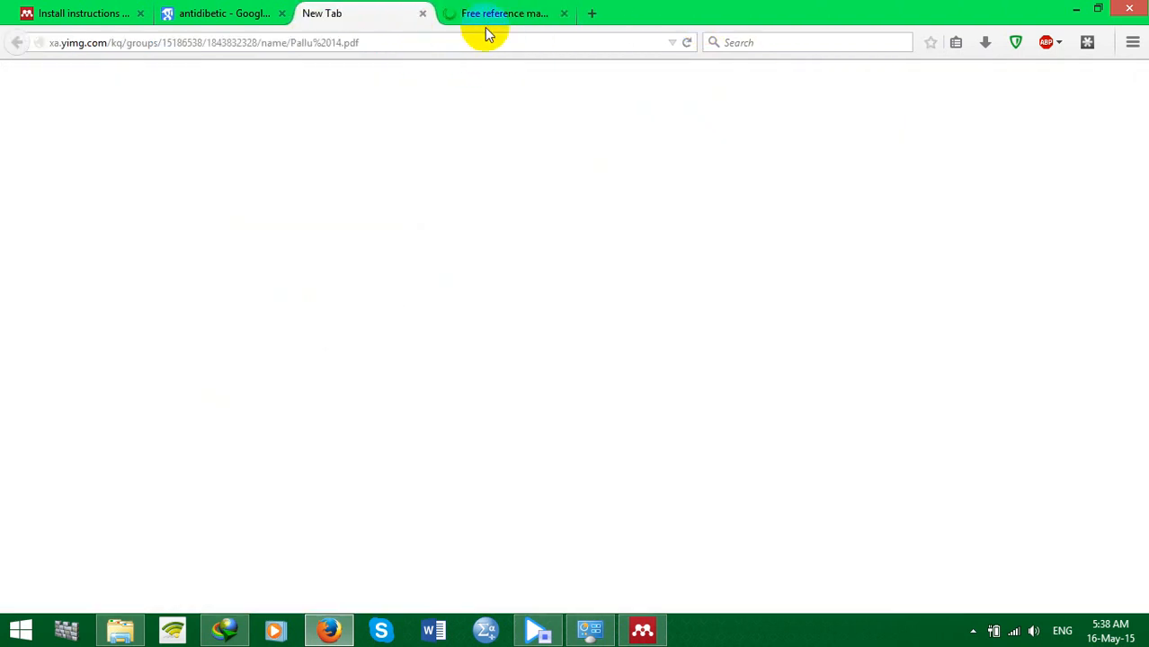
pyautogui.click(477, 21)
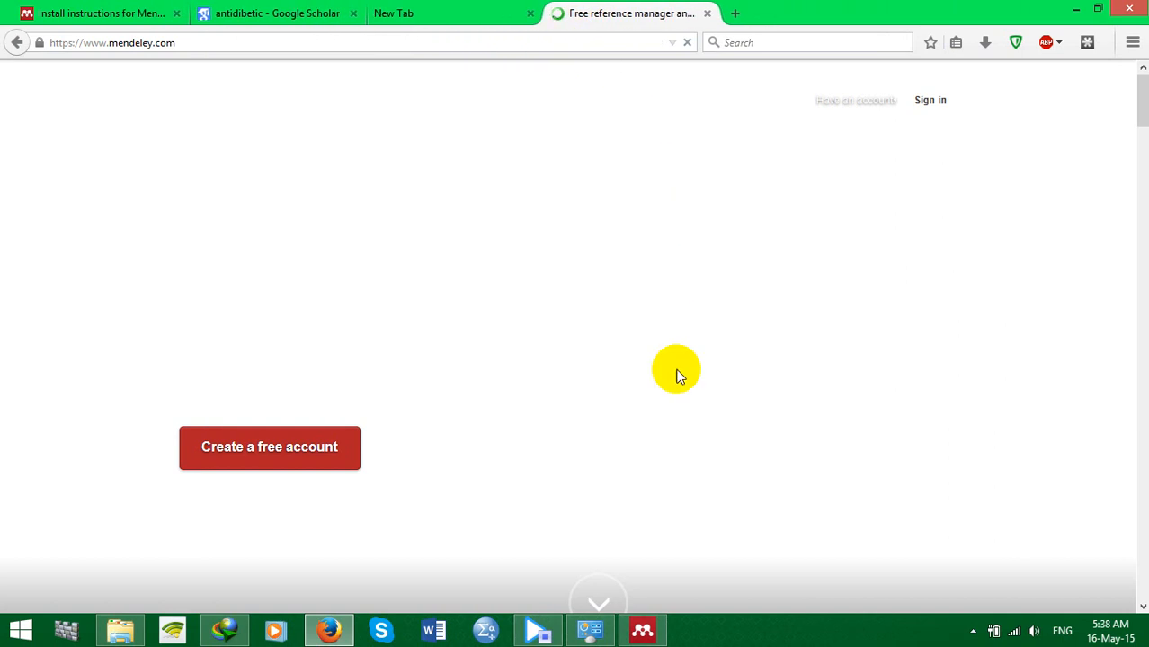
# Close the last empty tab, then use Register in Mendeley Desktop to open the sign-up form
pyautogui.click(409, 11)
pyautogui.click(530, 14)
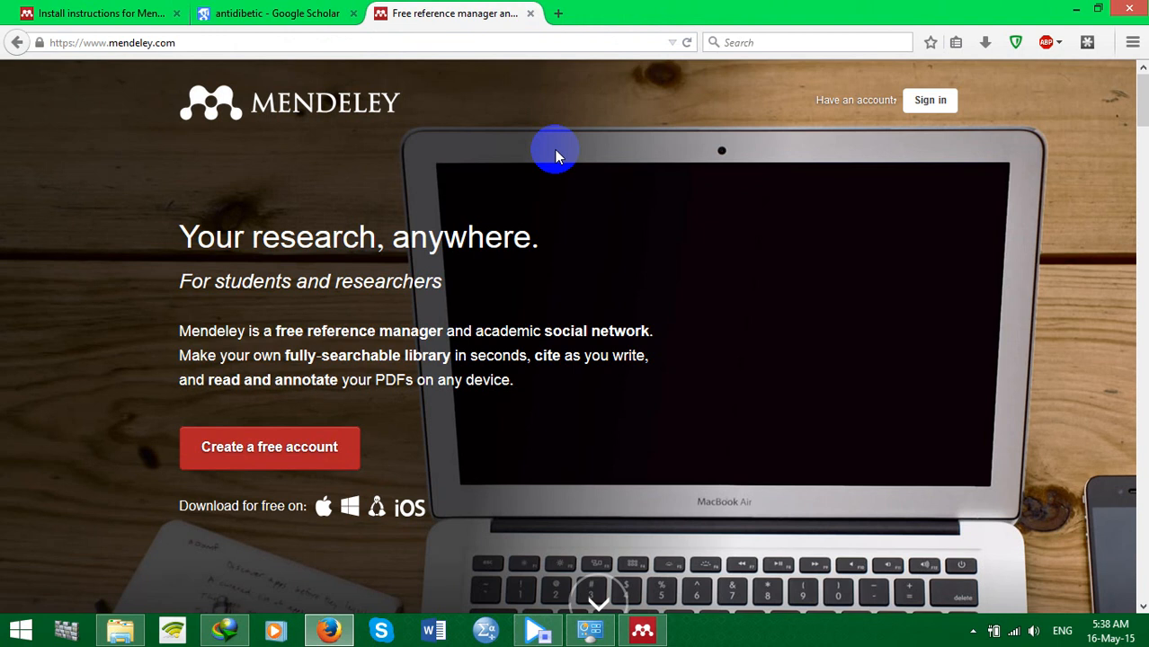
pyautogui.scroll(-2, 540, 241)
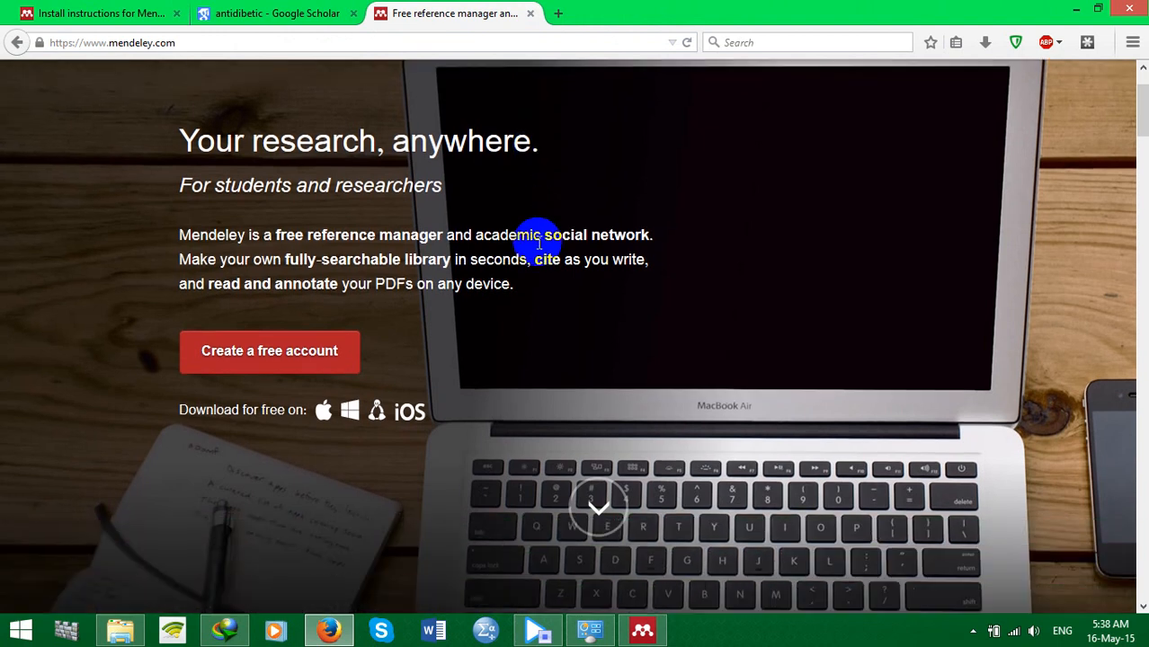
pyautogui.scroll(2, 538, 241)
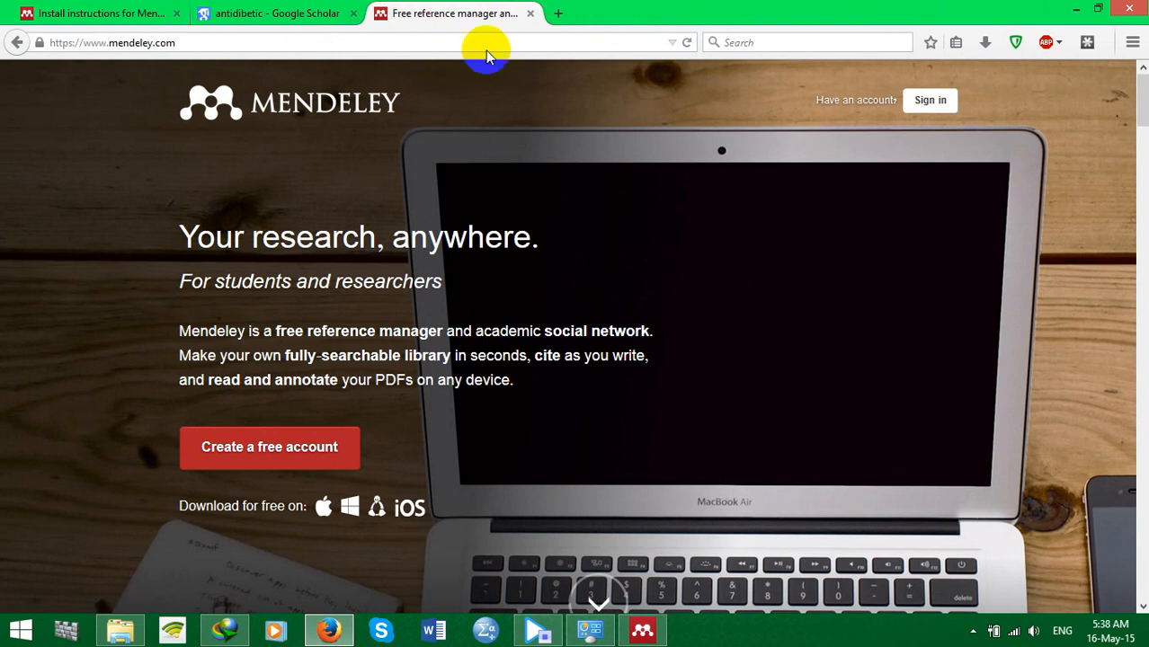
pyautogui.click(642, 630)
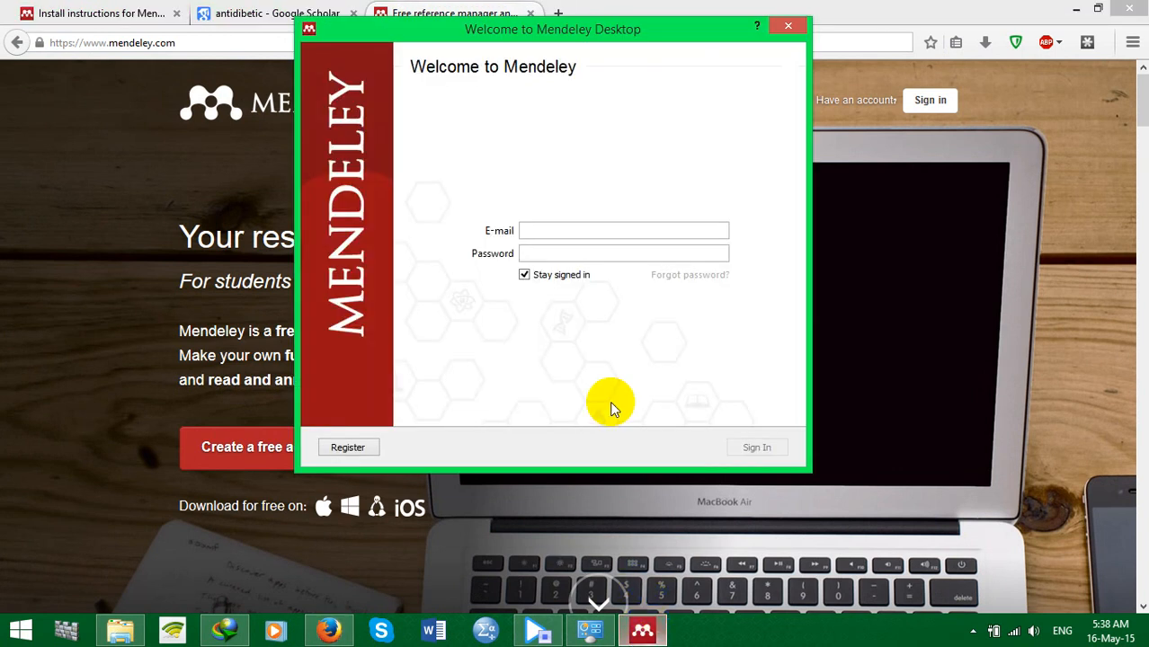
pyautogui.click(351, 447)
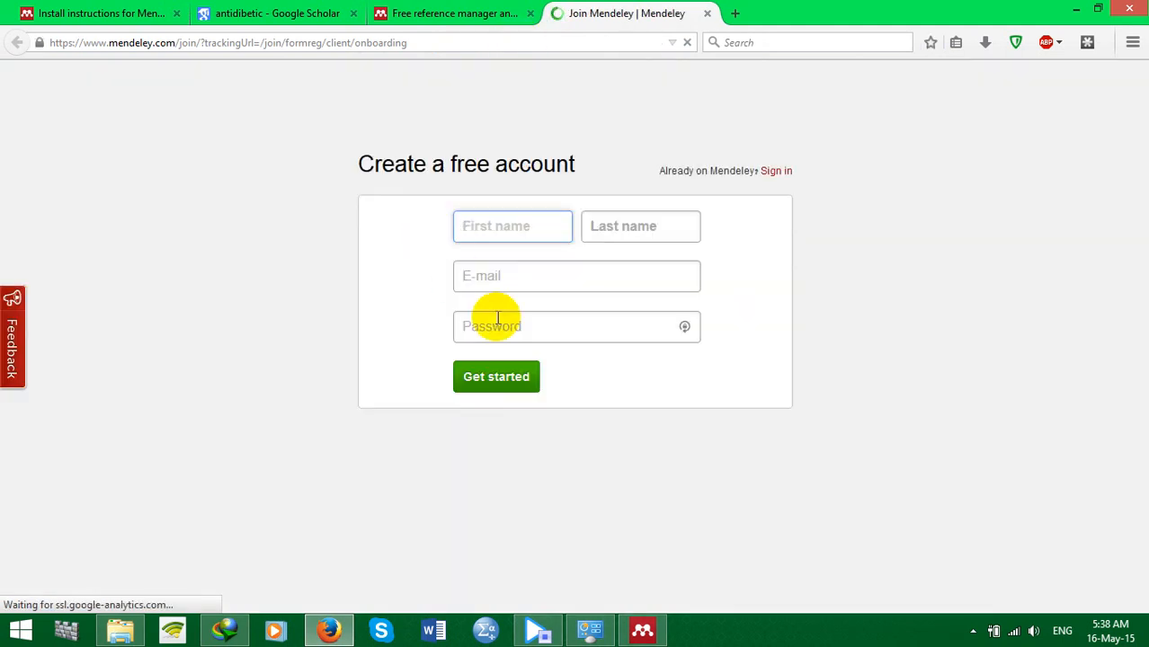
# Fill in first name, last name, e-mail and password, then submit with Get started
pyautogui.doubleClick(469, 168)
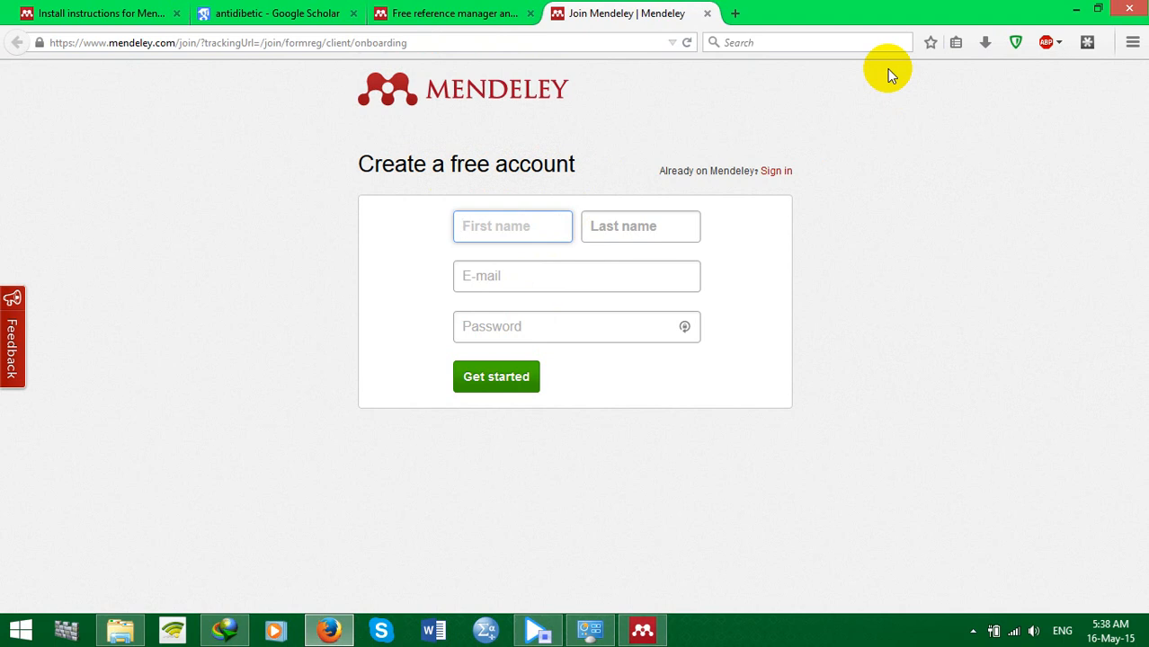
pyautogui.write('sakib')
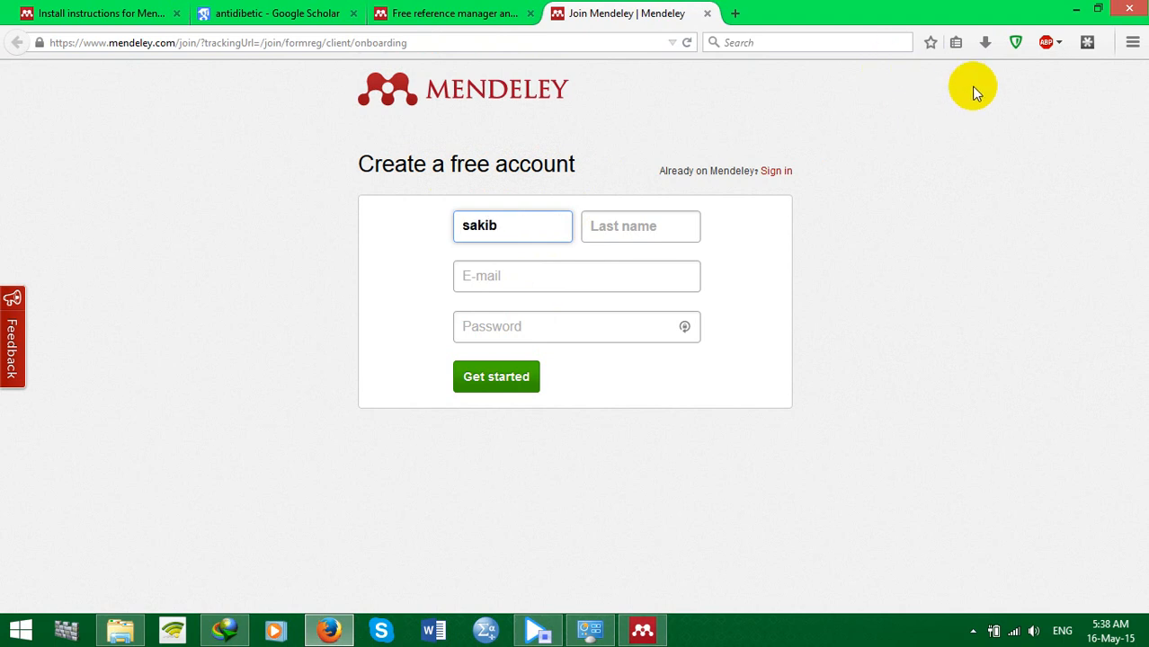
pyautogui.click(606, 232)
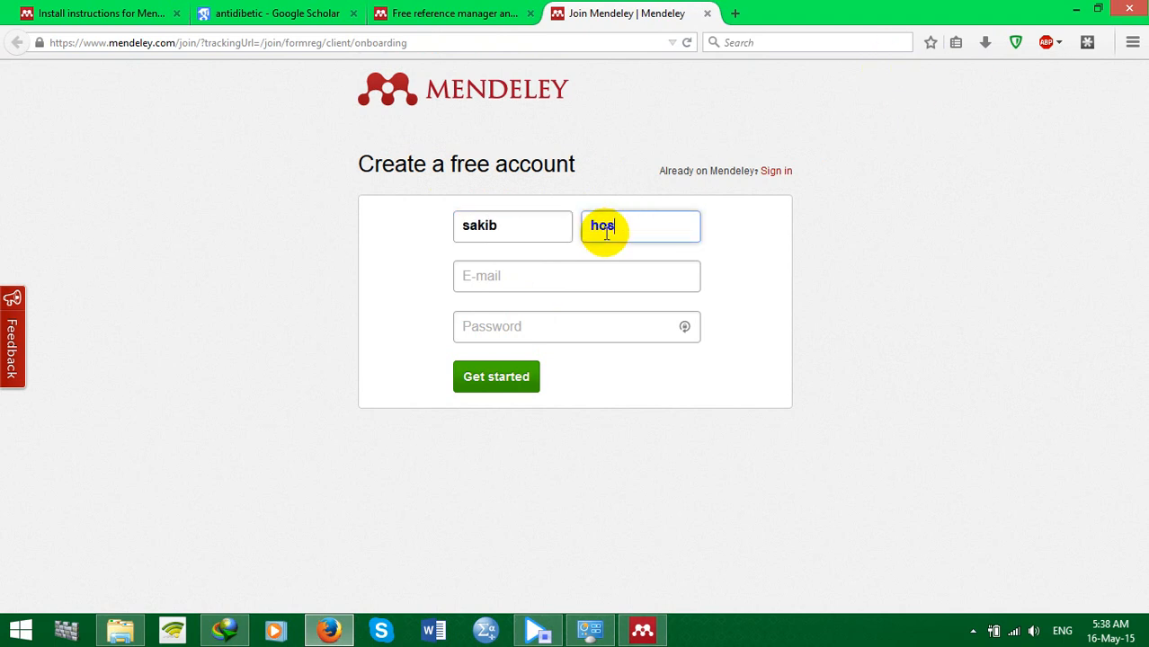
pyautogui.click(557, 275)
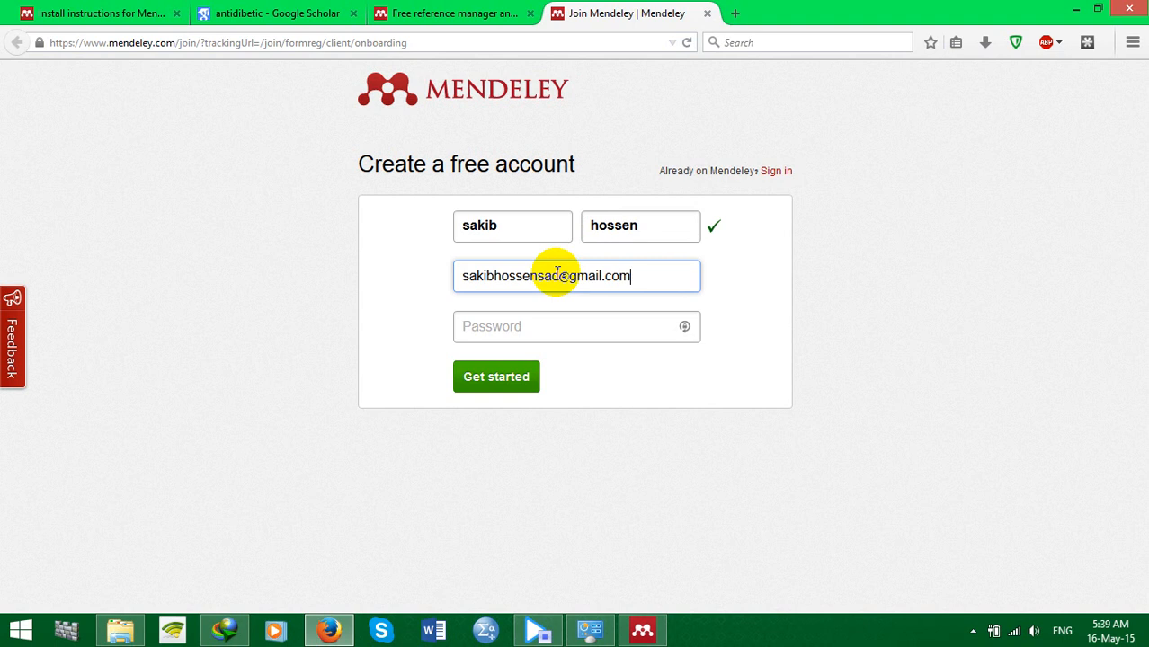
pyautogui.click(515, 330)
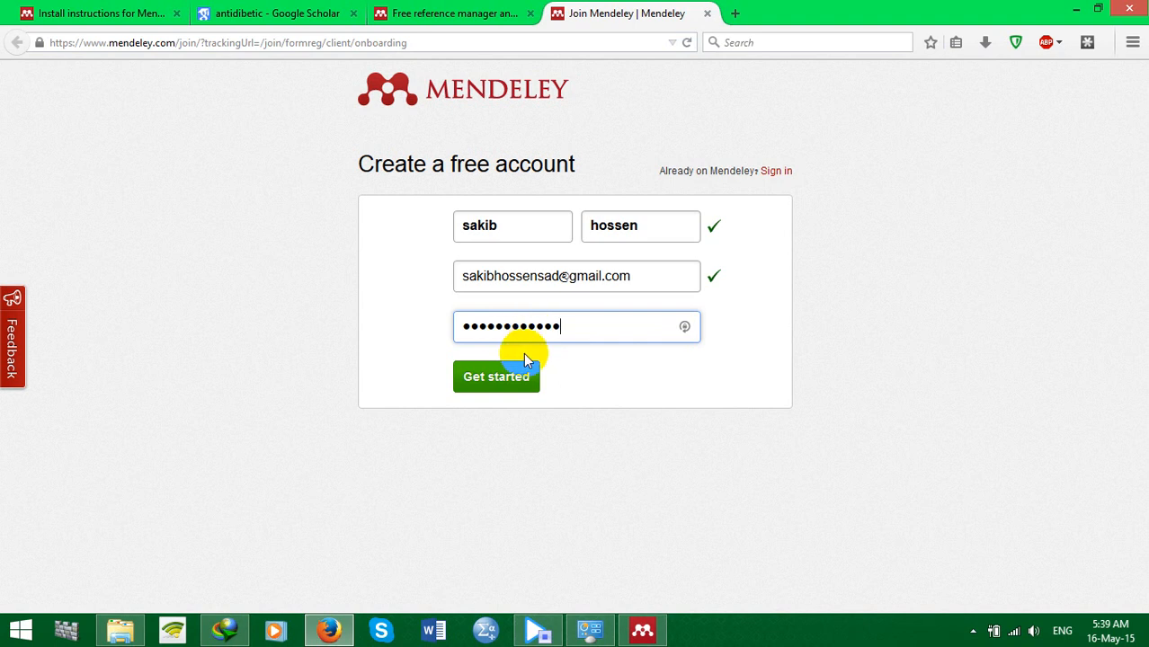
pyautogui.click(520, 376)
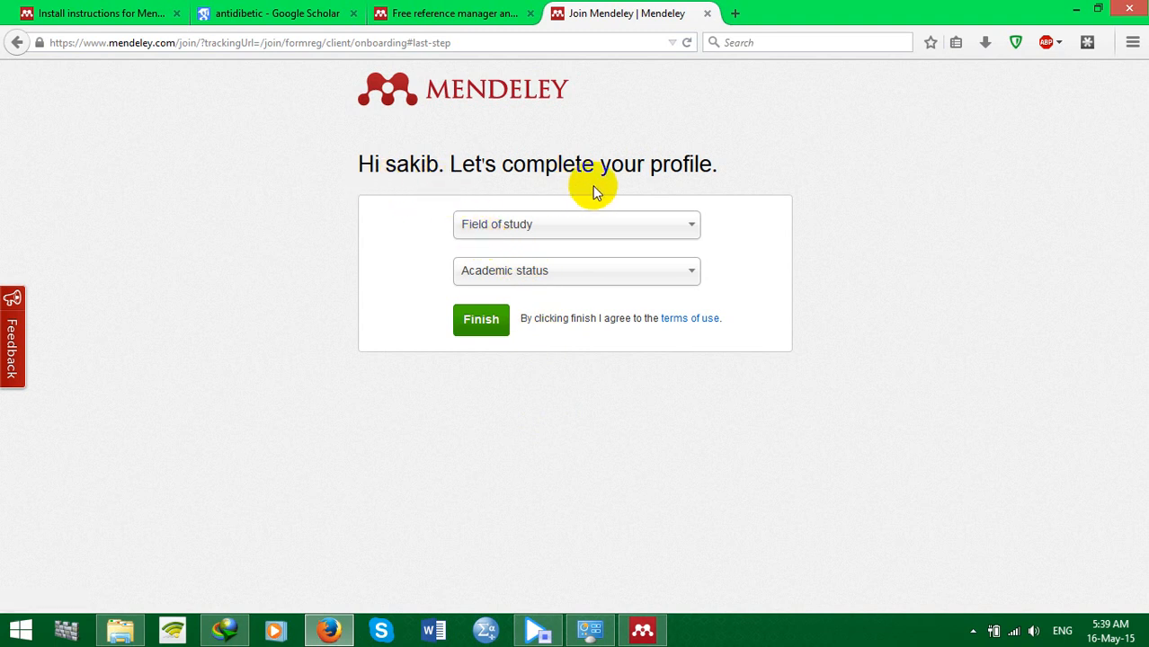
# Choose Biological Sciences as field of study and Student (Master) as academic status, then Finish
pyautogui.click(546, 225)
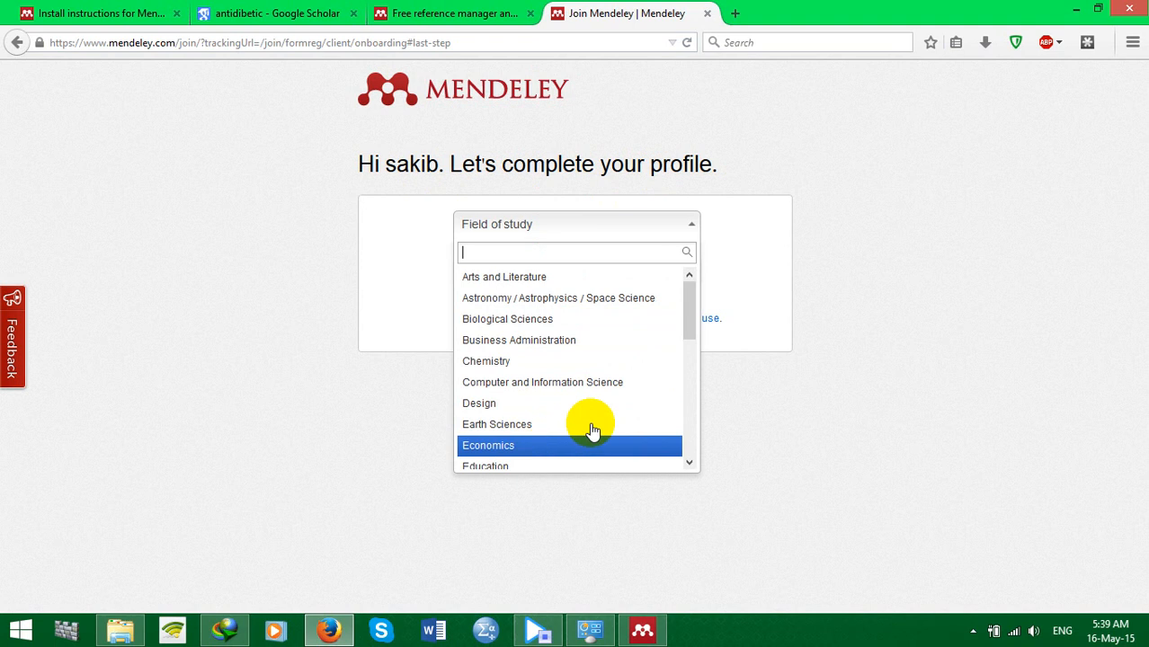
pyautogui.click(589, 324)
pyautogui.click(541, 274)
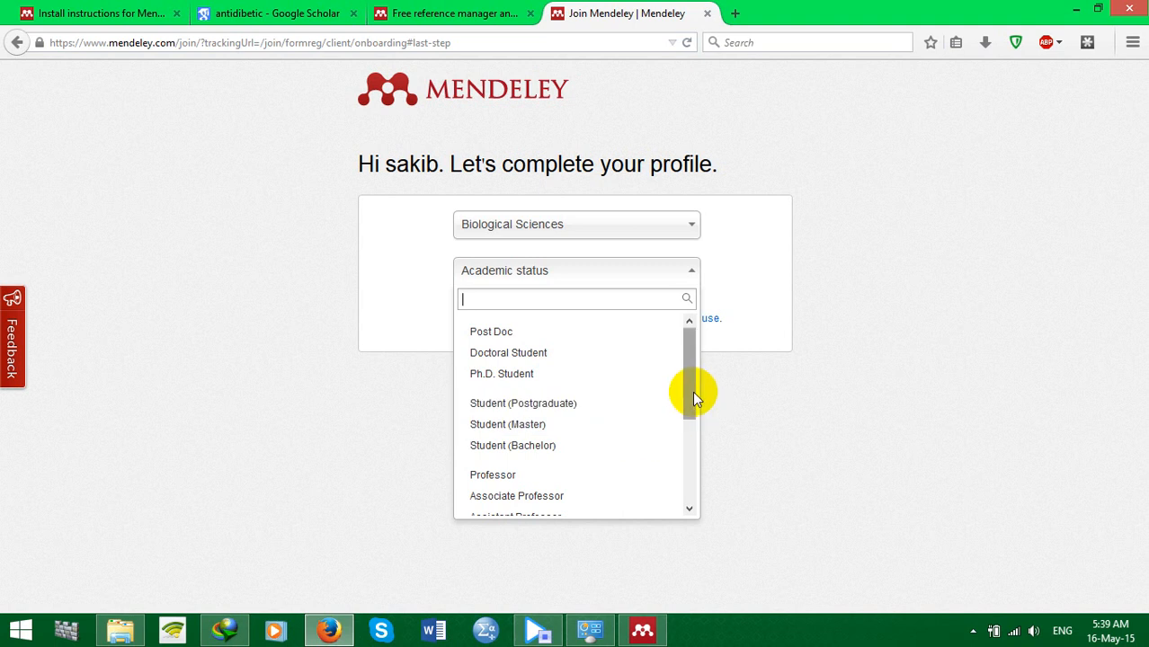
pyautogui.moveTo(692, 391); pyautogui.dragTo(610, 514)
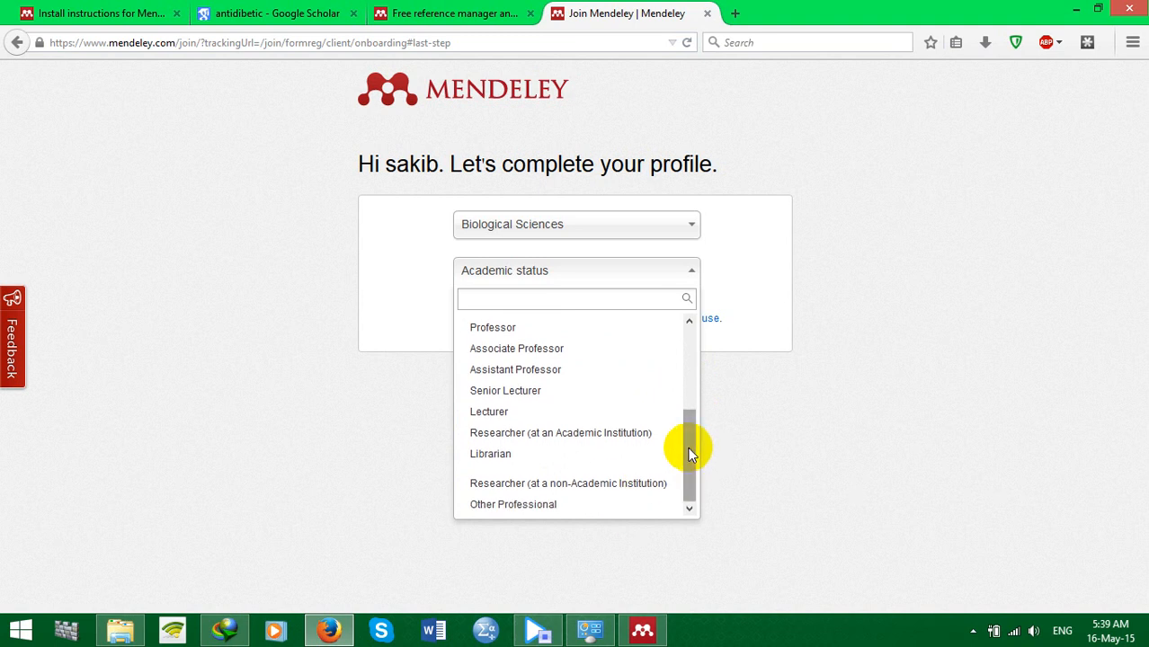
pyautogui.moveTo(692, 449); pyautogui.dragTo(689, 389)
pyautogui.click(529, 384)
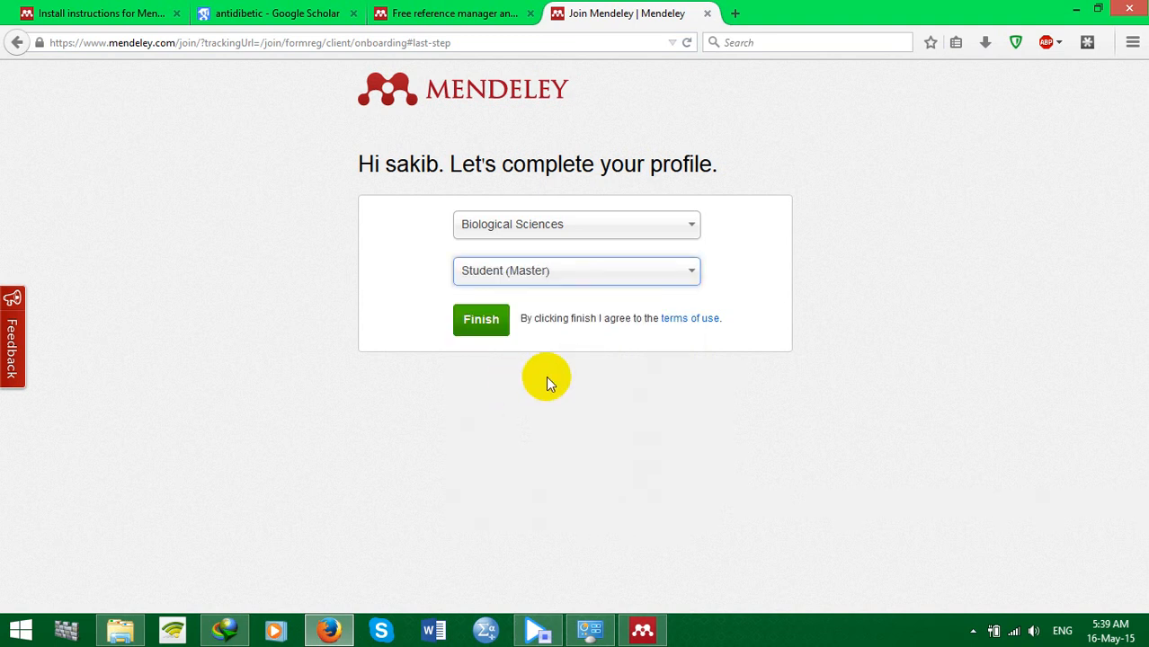
pyautogui.click(472, 325)
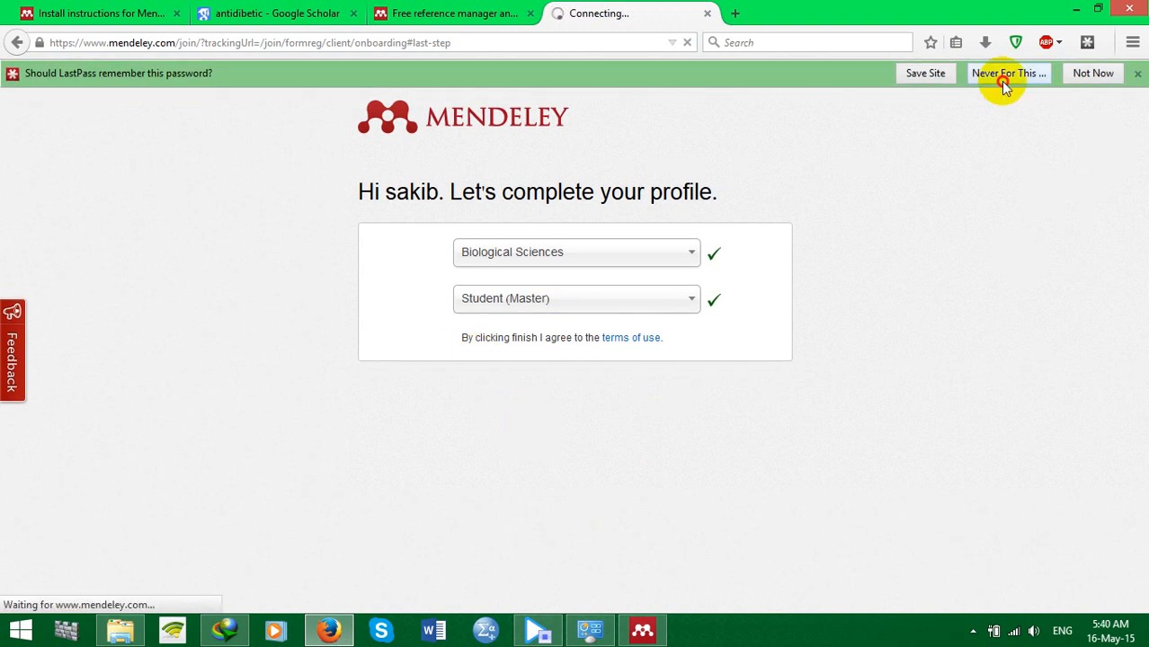
pyautogui.click(1002, 72)
# Choose Never For This Page for password saving, then bring Mendeley Desktop's sign-in window forward
pyautogui.click(1012, 99)
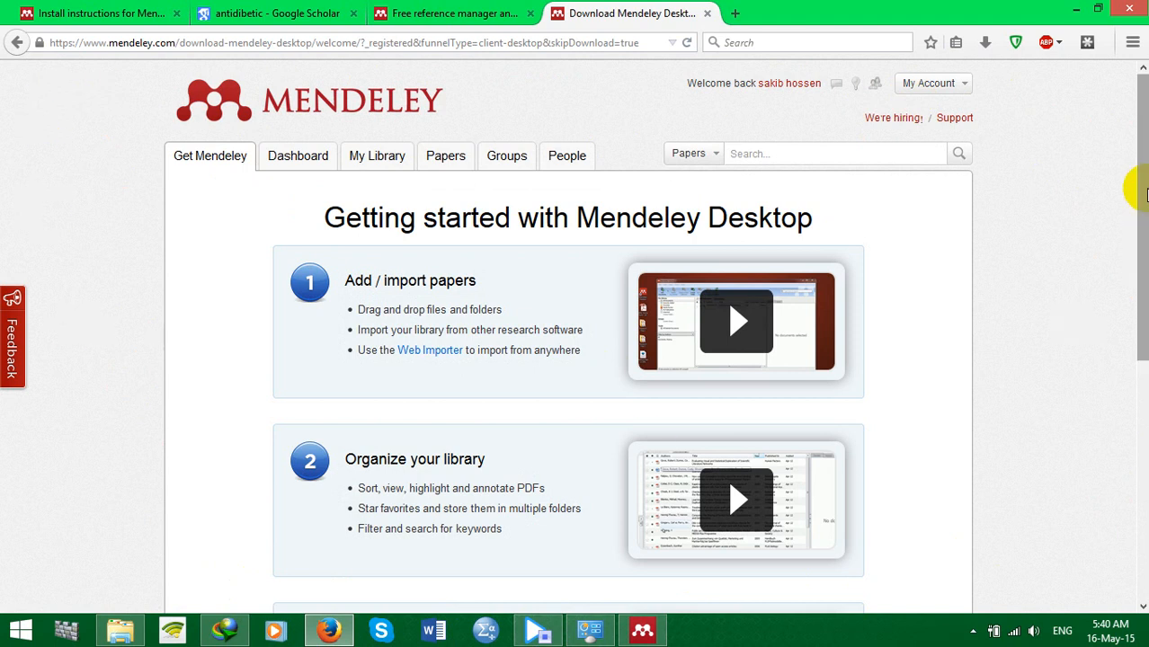
pyautogui.moveTo(1124, 187); pyautogui.dragTo(1124, 143)
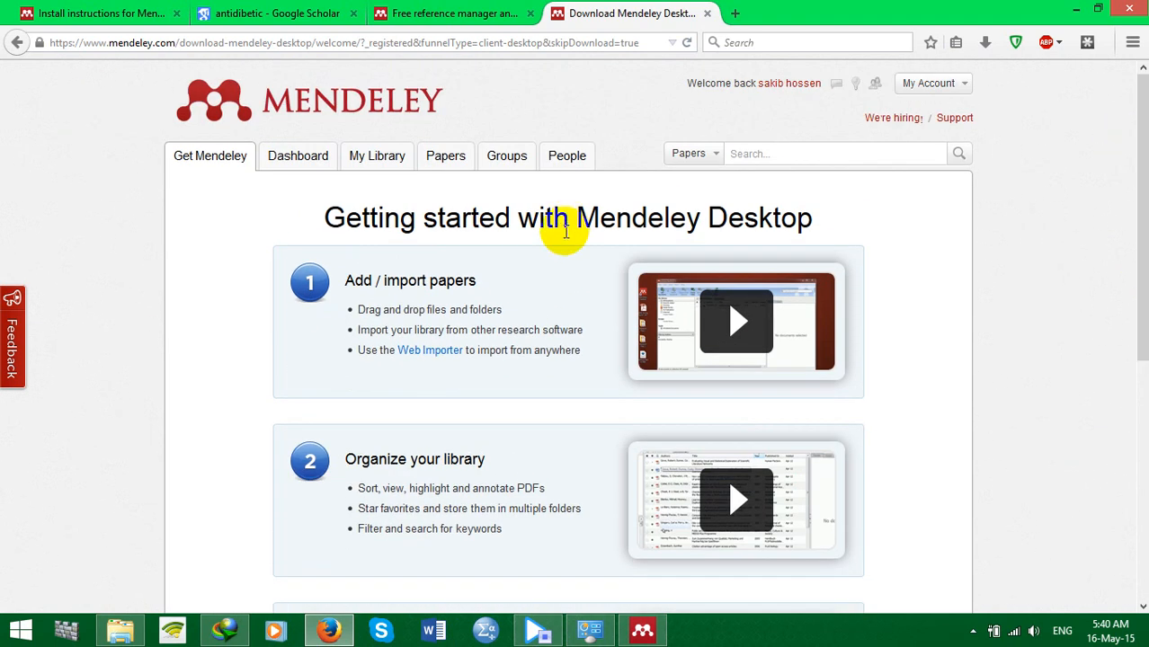
pyautogui.click(642, 630)
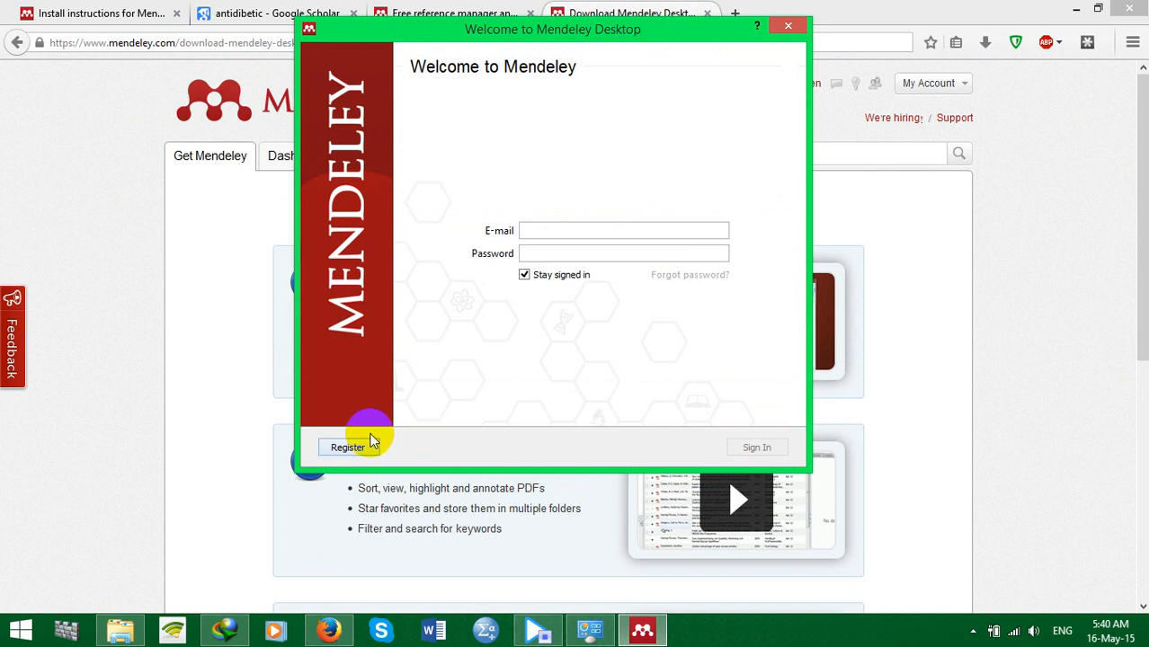
# Sign in to Mendeley Desktop with the account e-mail and password, keeping Stay signed in ticked
pyautogui.click(1076, 8)
pyautogui.moveTo(539, 29)
pyautogui.mouseDown()
pyautogui.moveTo(615, 79)
pyautogui.moveTo(549, 84)
pyautogui.moveTo(569, 129)
pyautogui.moveTo(541, 37)
pyautogui.mouseUp()
pyautogui.click(562, 243)
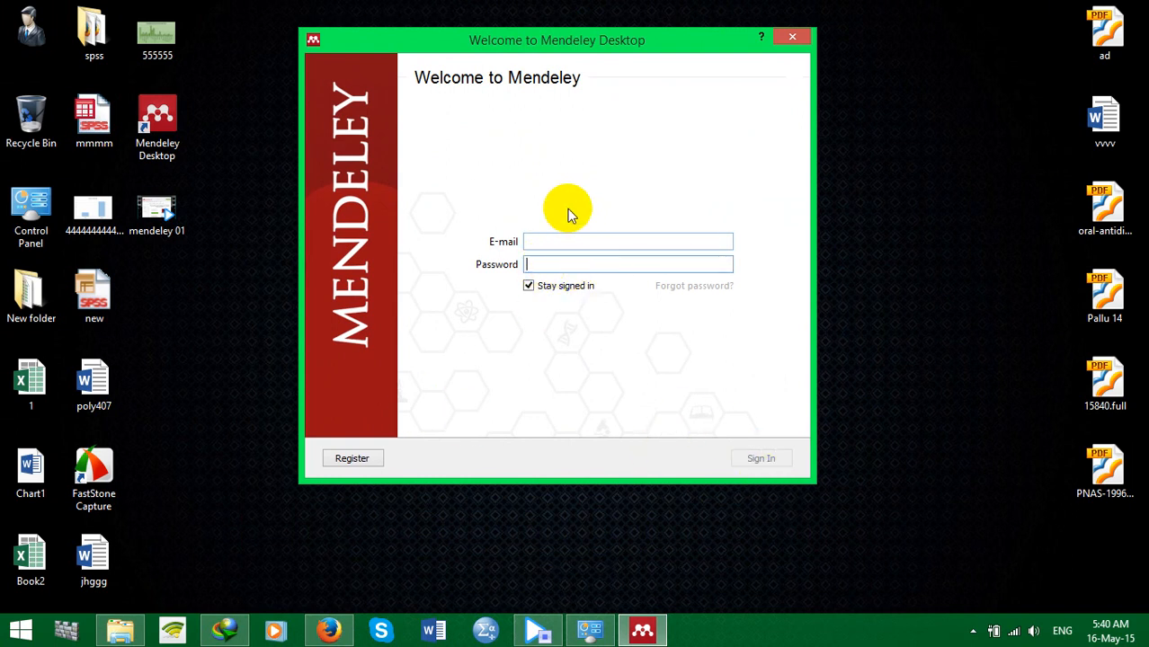
pyautogui.click(570, 239)
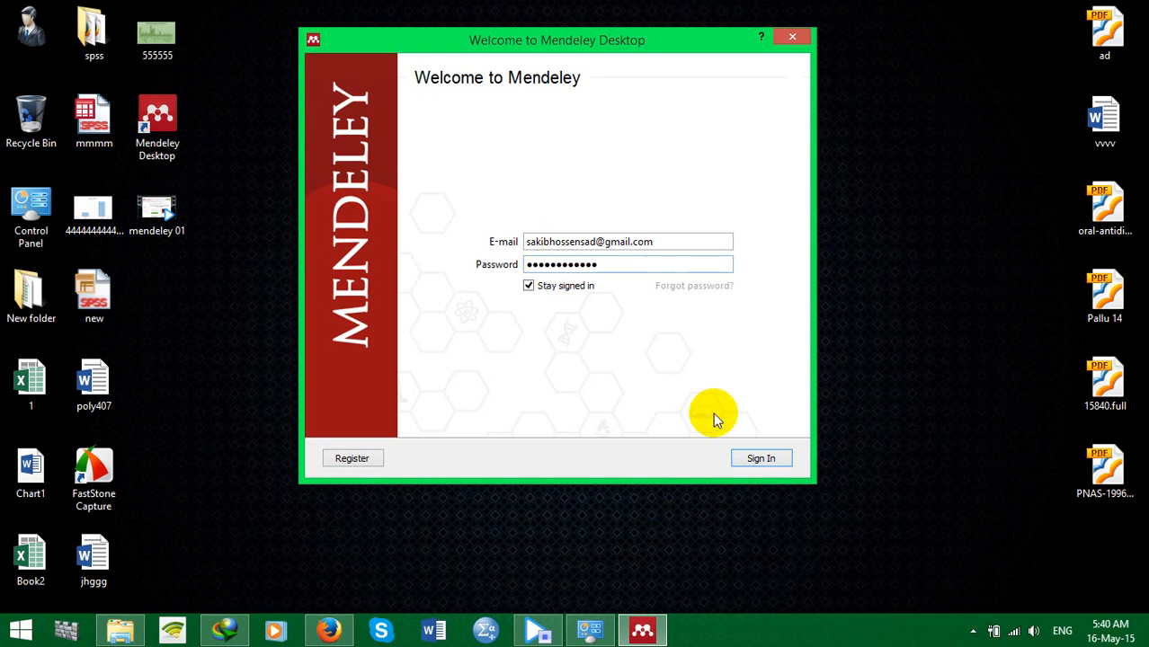
pyautogui.click(529, 286)
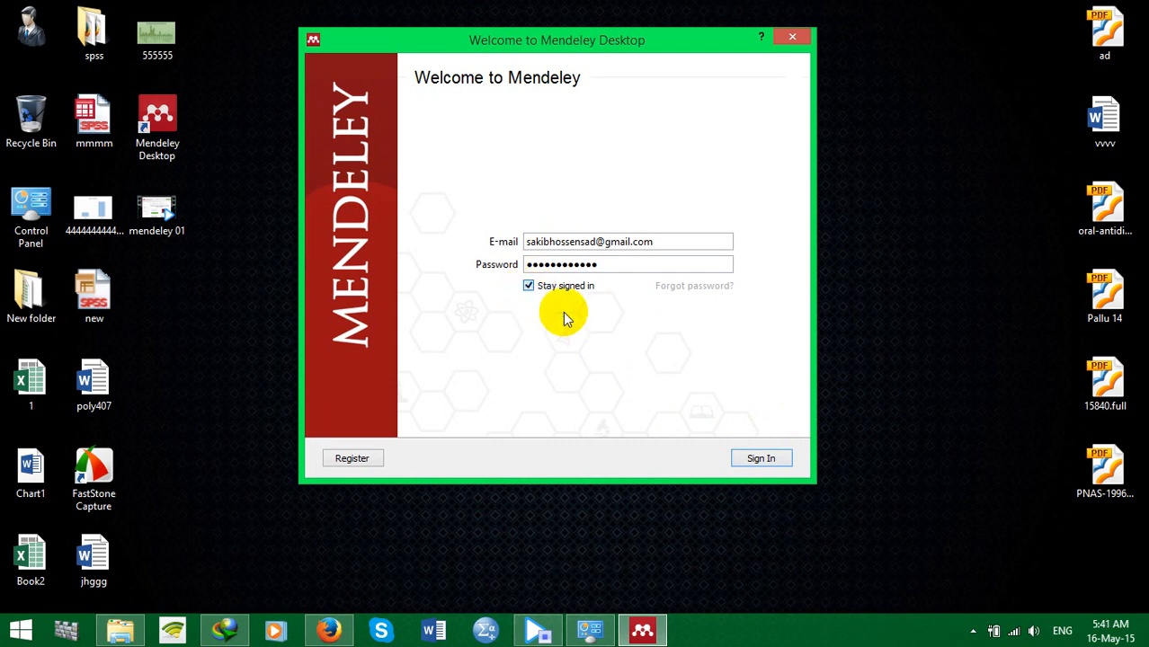
pyautogui.click(754, 460)
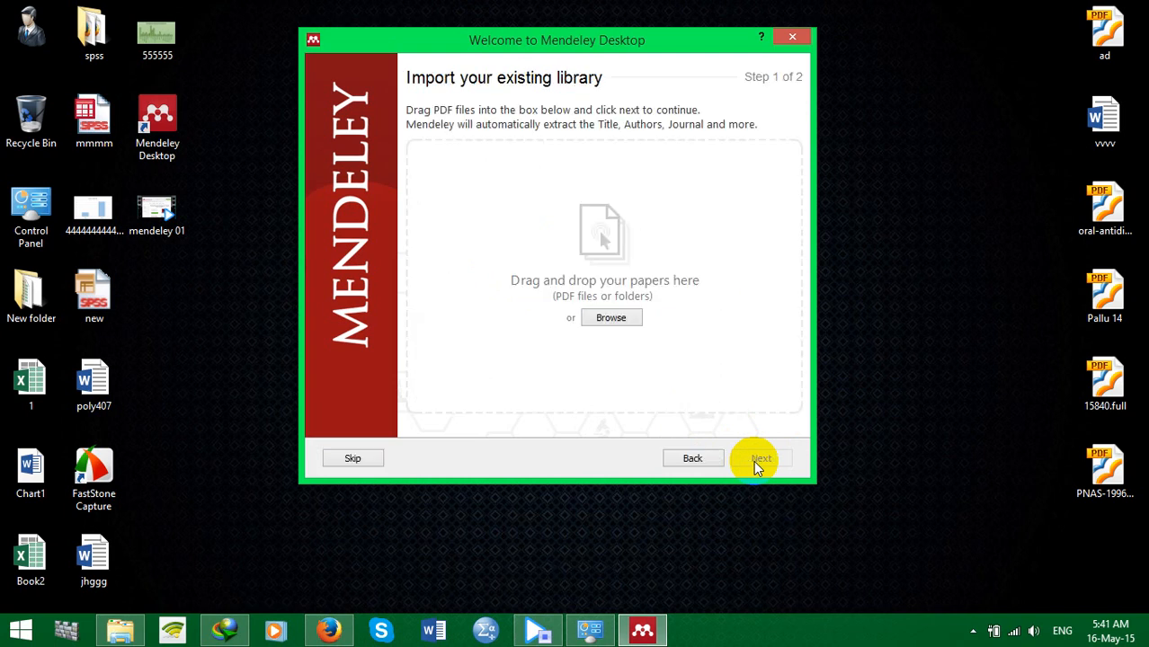
# Skip the library import and popular papers steps to finish the welcome setup
pyautogui.moveTo(648, 39); pyautogui.dragTo(714, 29)
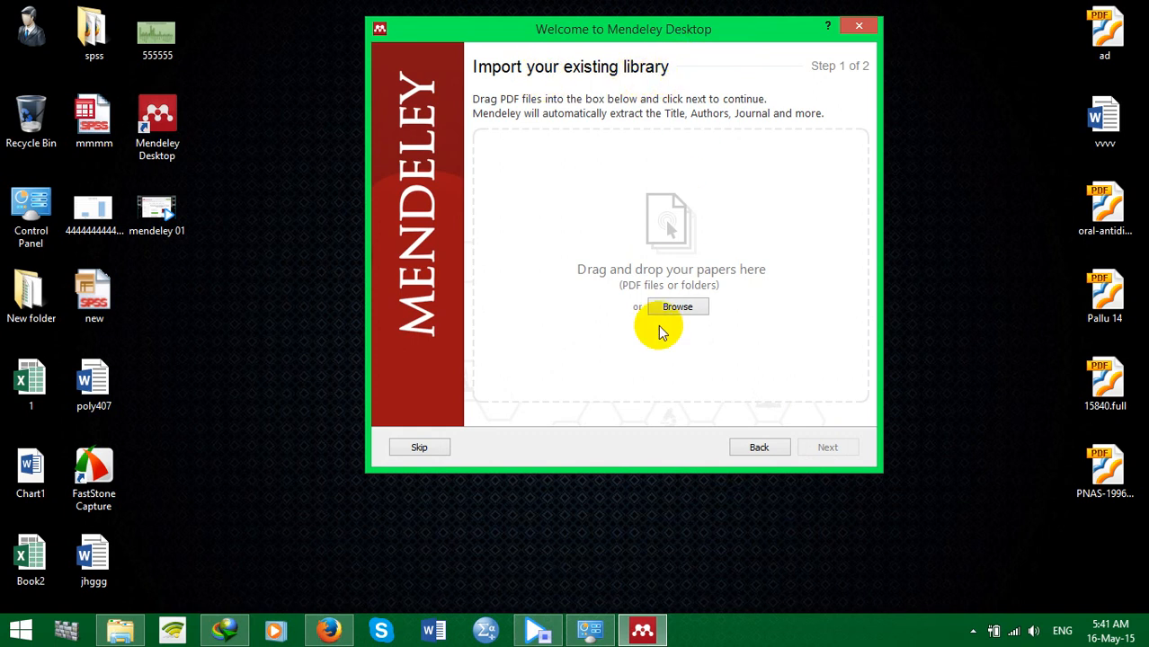
pyautogui.click(423, 449)
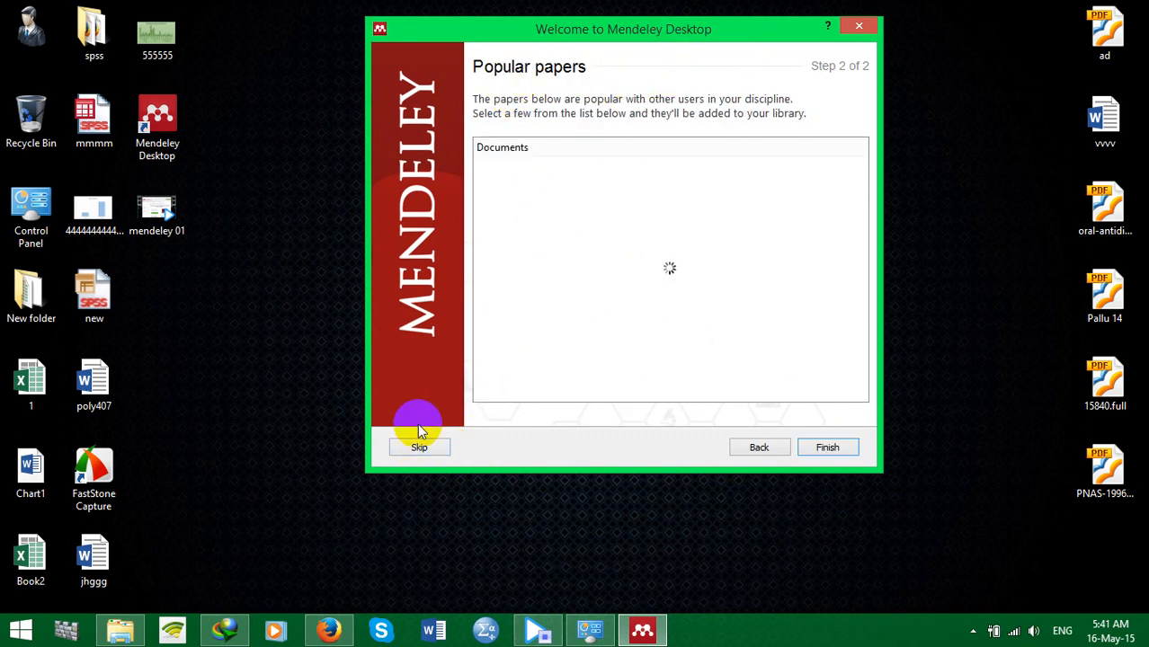
pyautogui.click(423, 447)
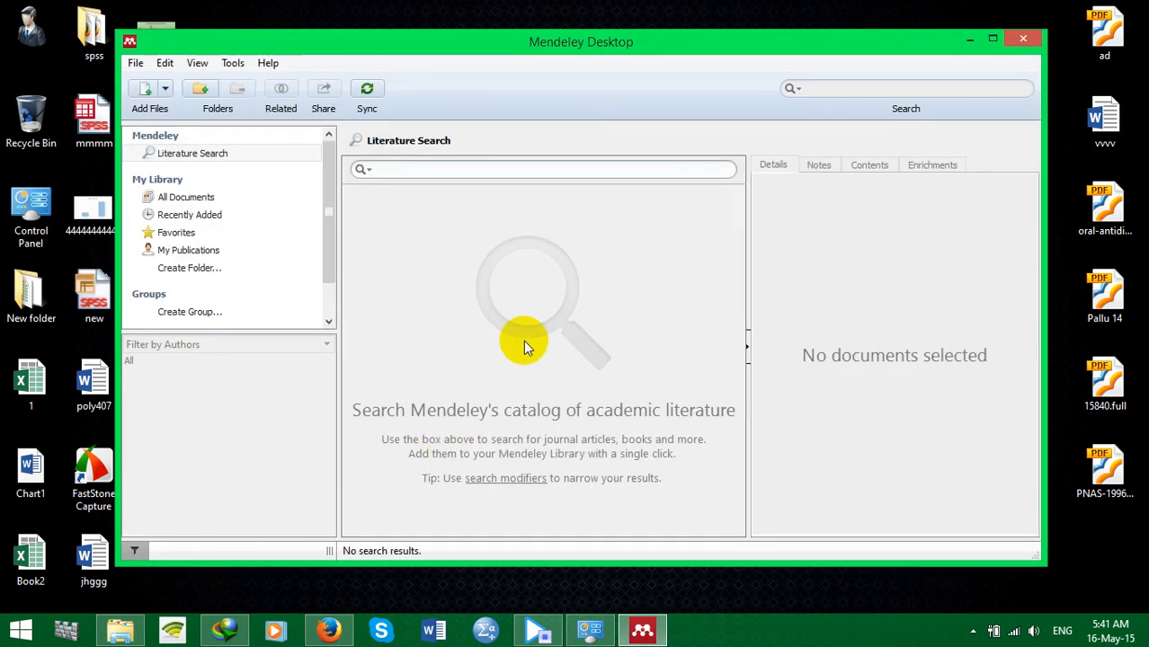
pyautogui.click(569, 51)
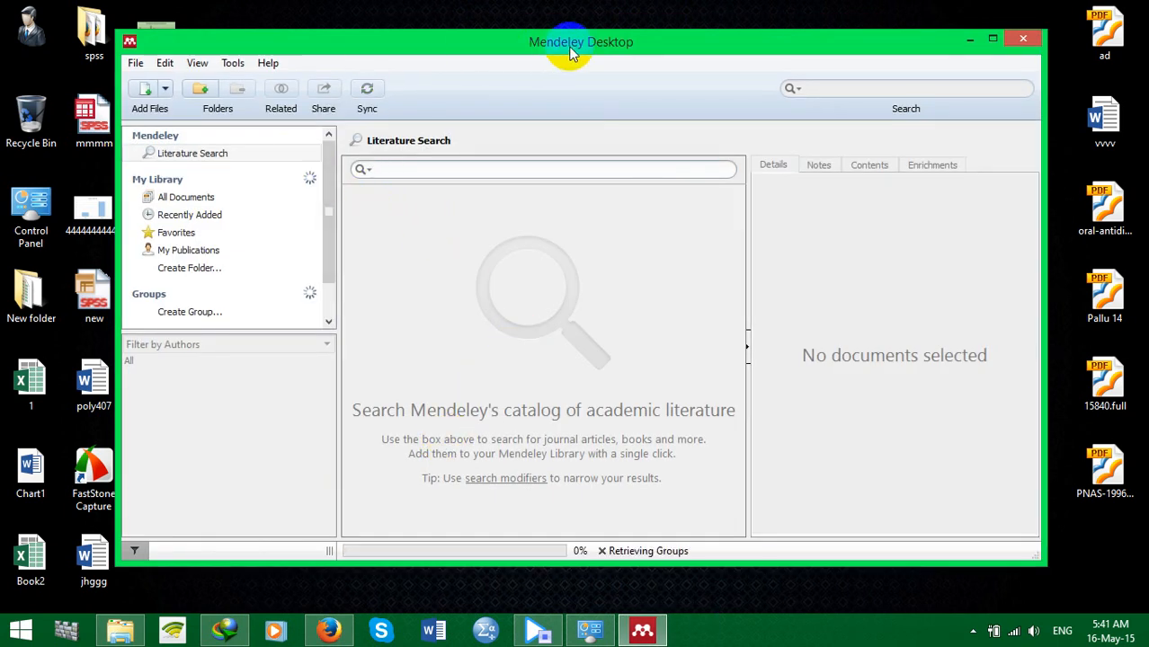
pyautogui.moveTo(586, 51); pyautogui.dragTo(552, 36)
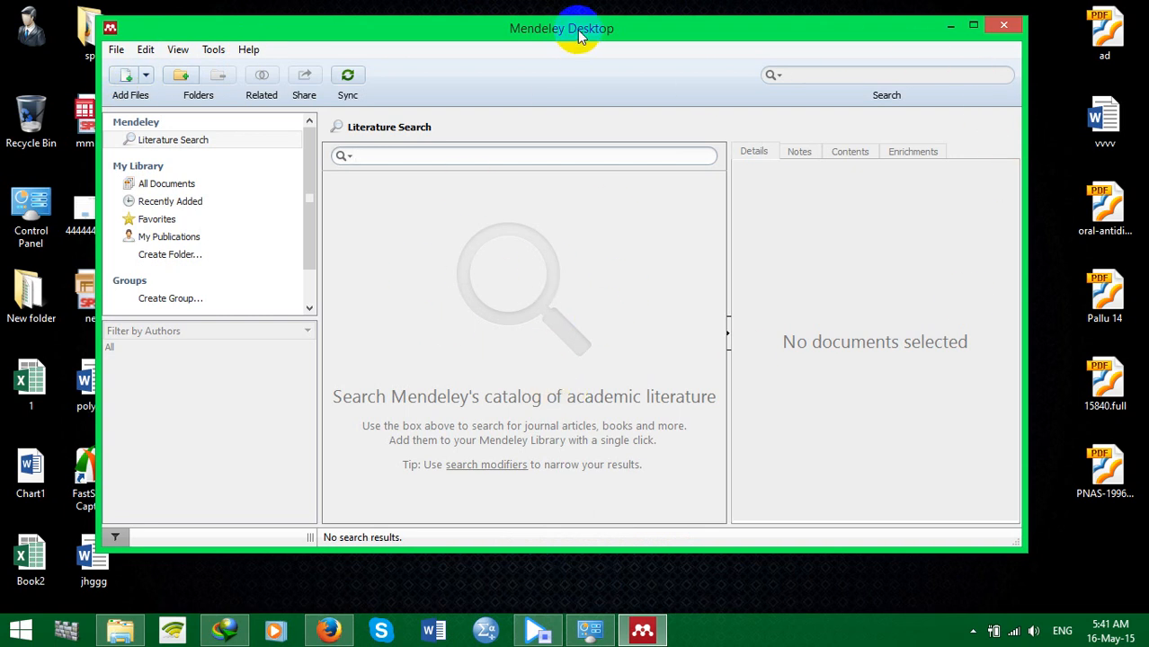
pyautogui.moveTo(580, 34); pyautogui.dragTo(594, 41)
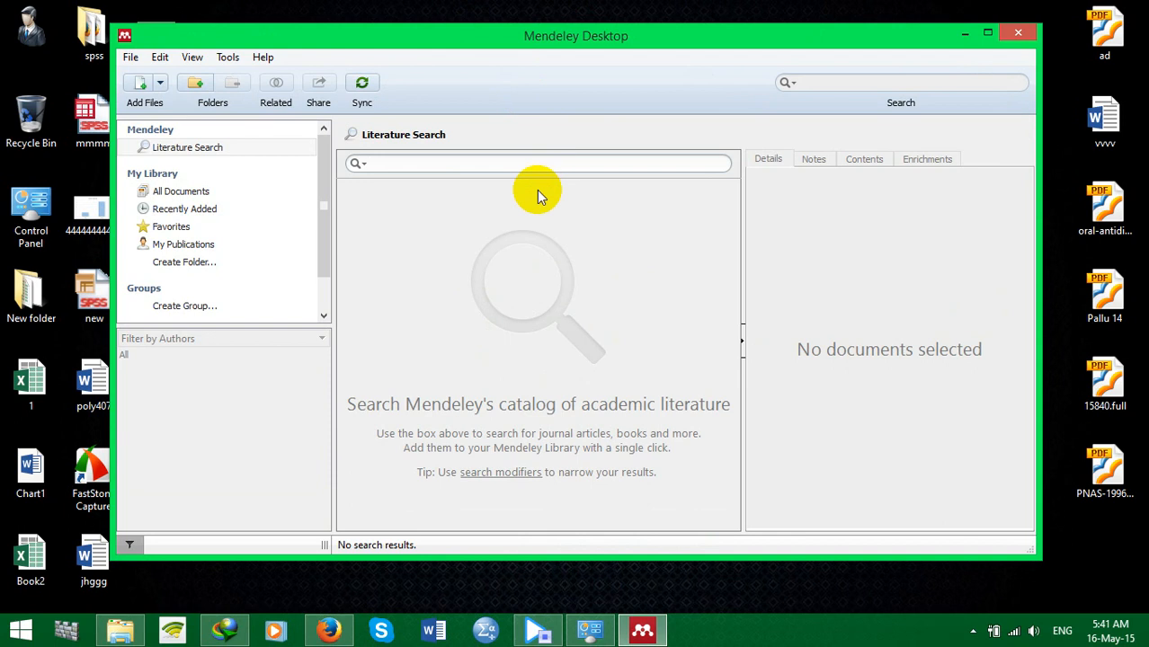
# Glance at the Tools menu, then launch Word and create a blank document
pyautogui.click(230, 61)
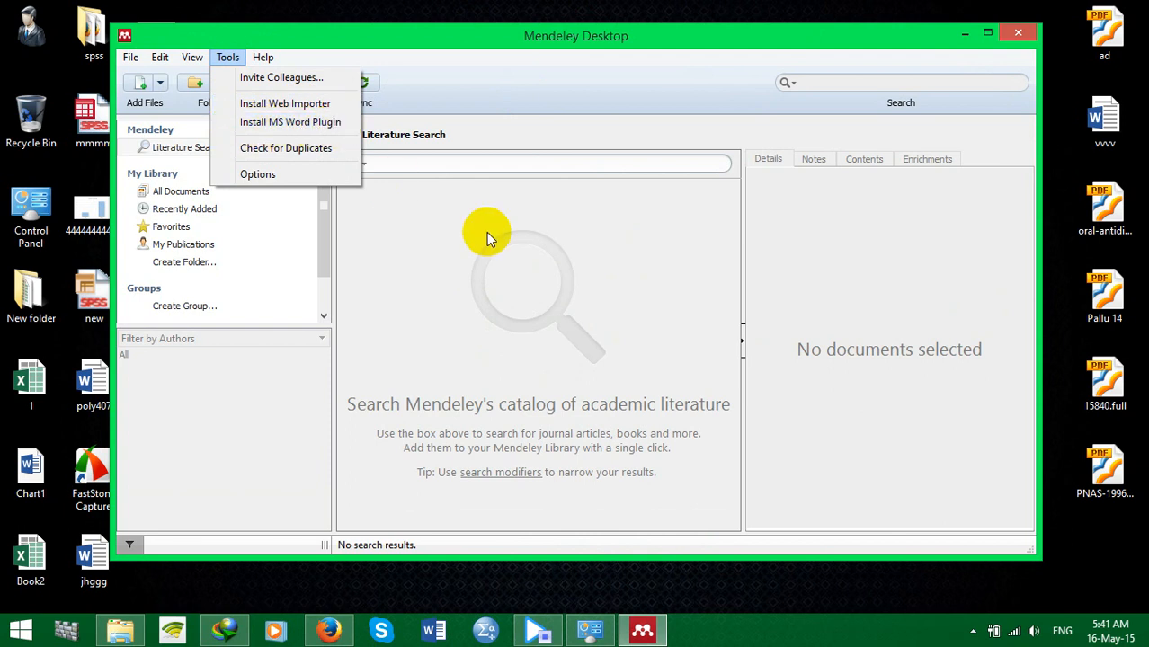
pyautogui.click(544, 281)
pyautogui.click(436, 632)
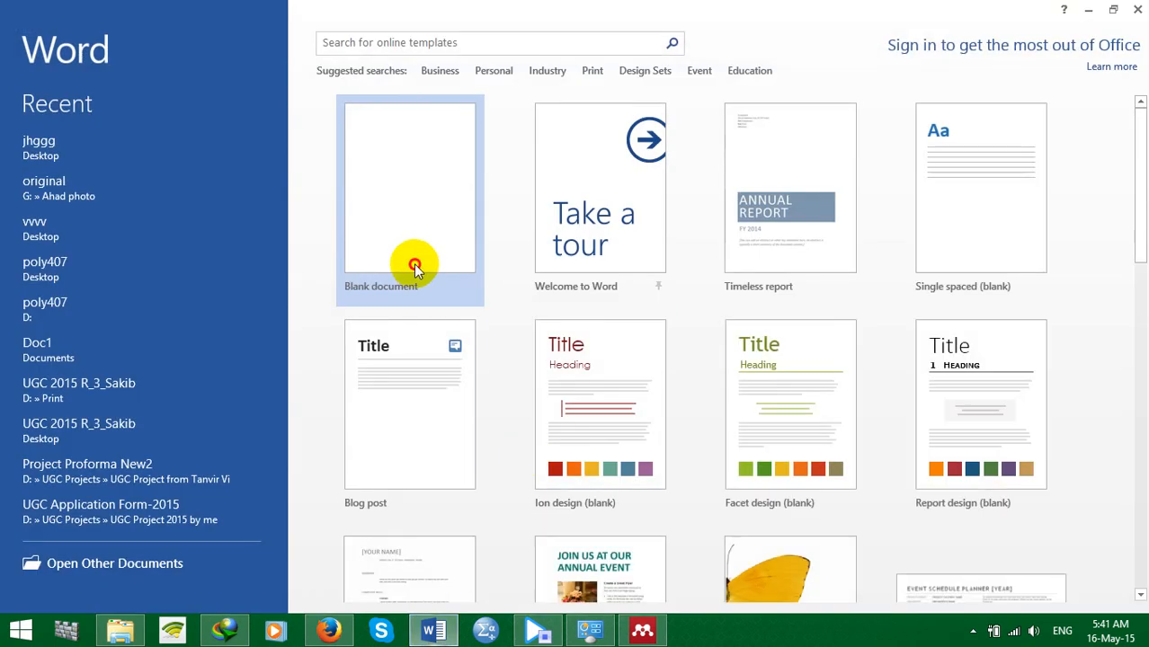
pyautogui.click(414, 264)
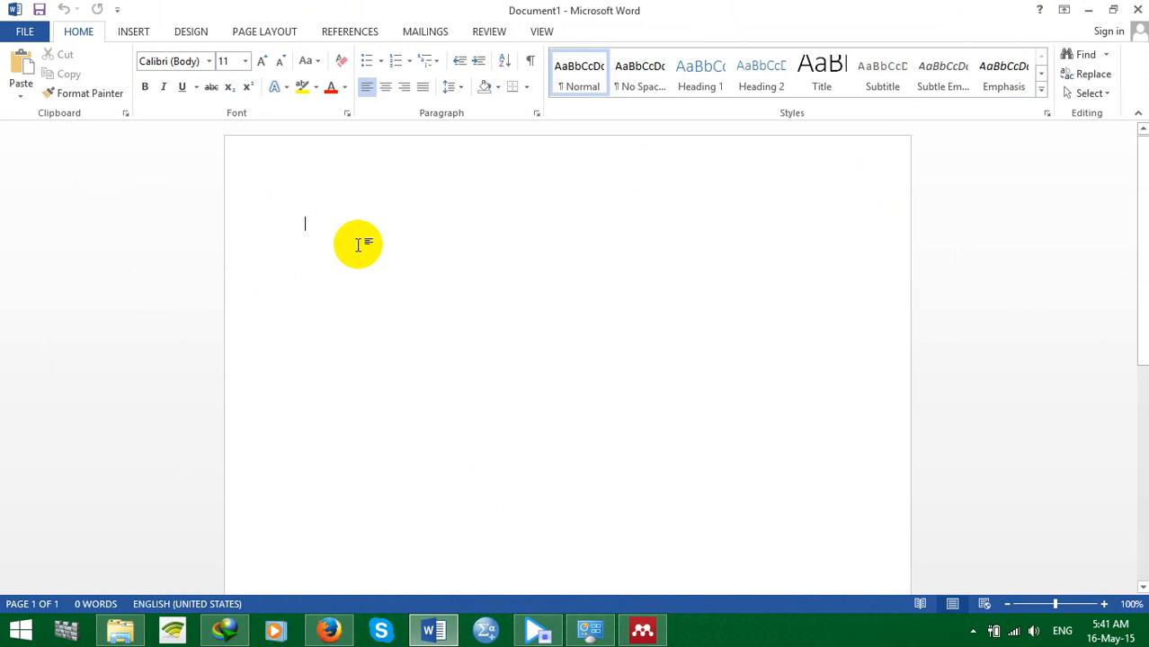
# Check Word's REFERENCES tab for a Mendeley citation plugin, find none, and close Word
pyautogui.click(346, 36)
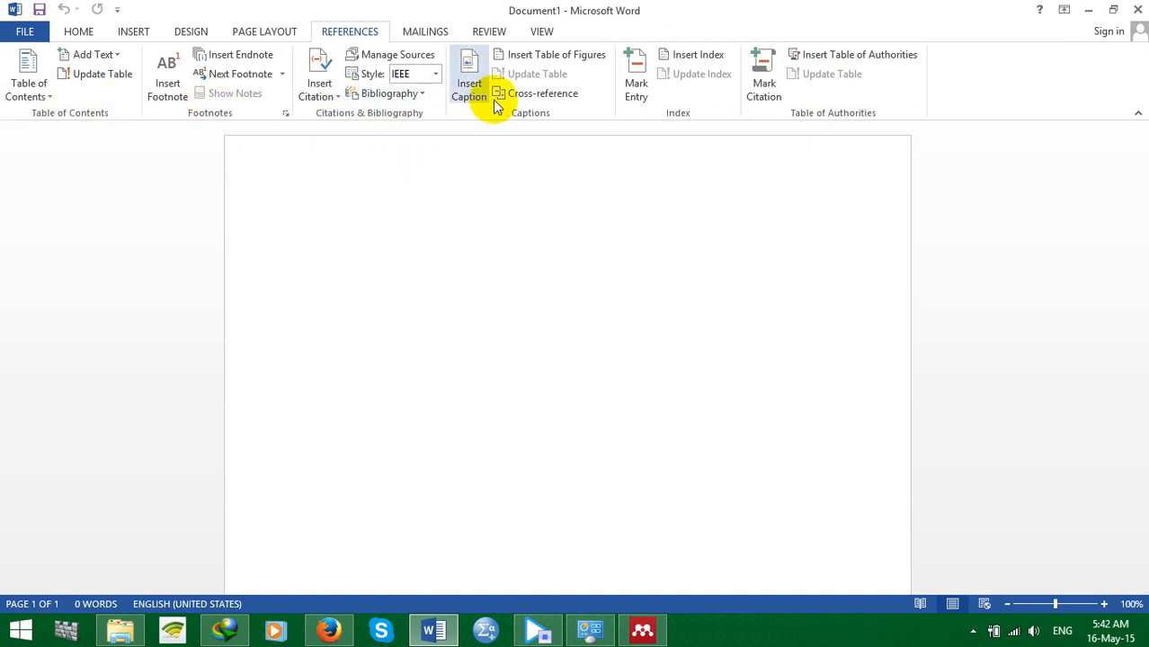
pyautogui.click(1137, 9)
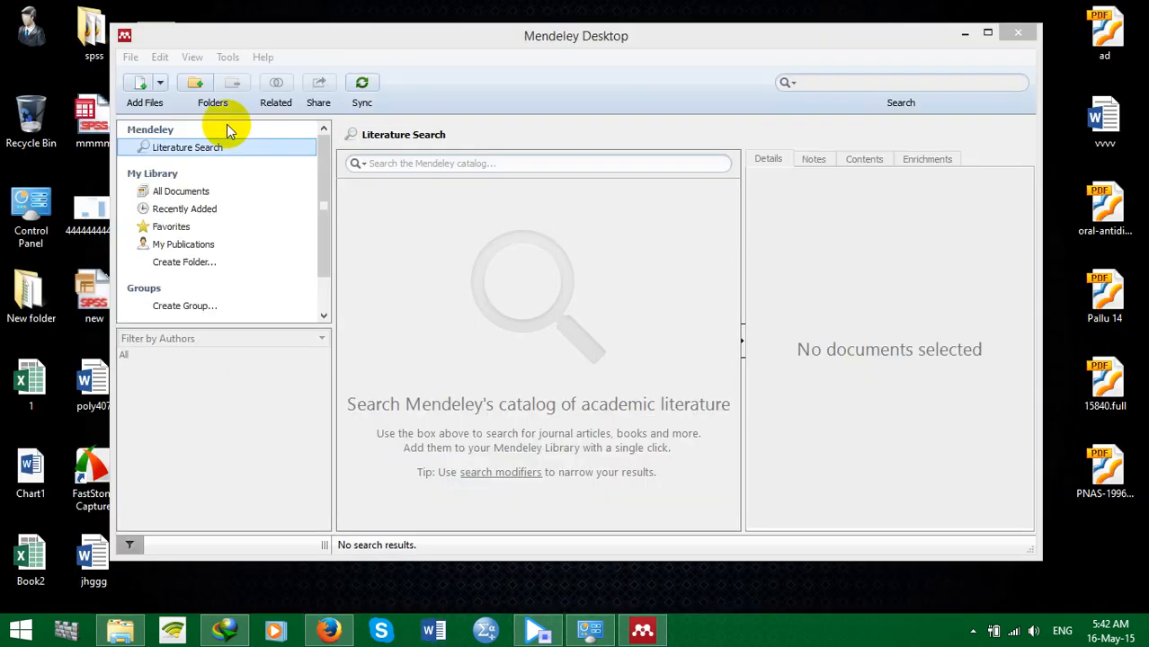
# Install the MS Word Plugin from Tools, dismiss the confirmation, and verify Uninstall MS Word Plugin appears
pyautogui.click(224, 59)
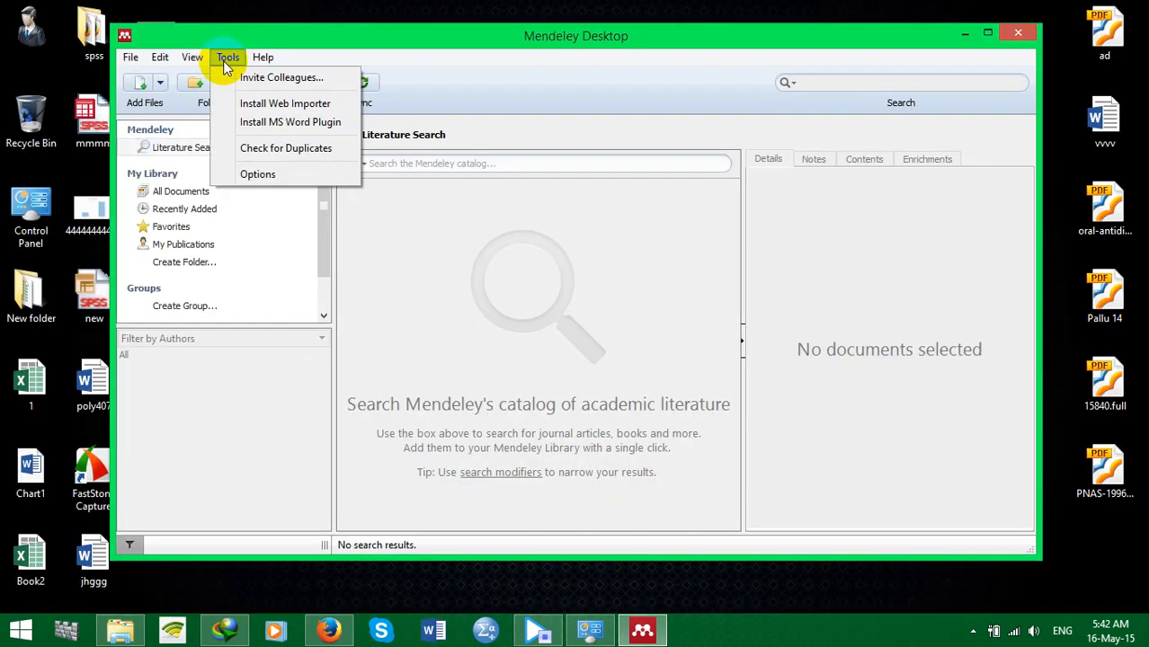
pyautogui.click(294, 126)
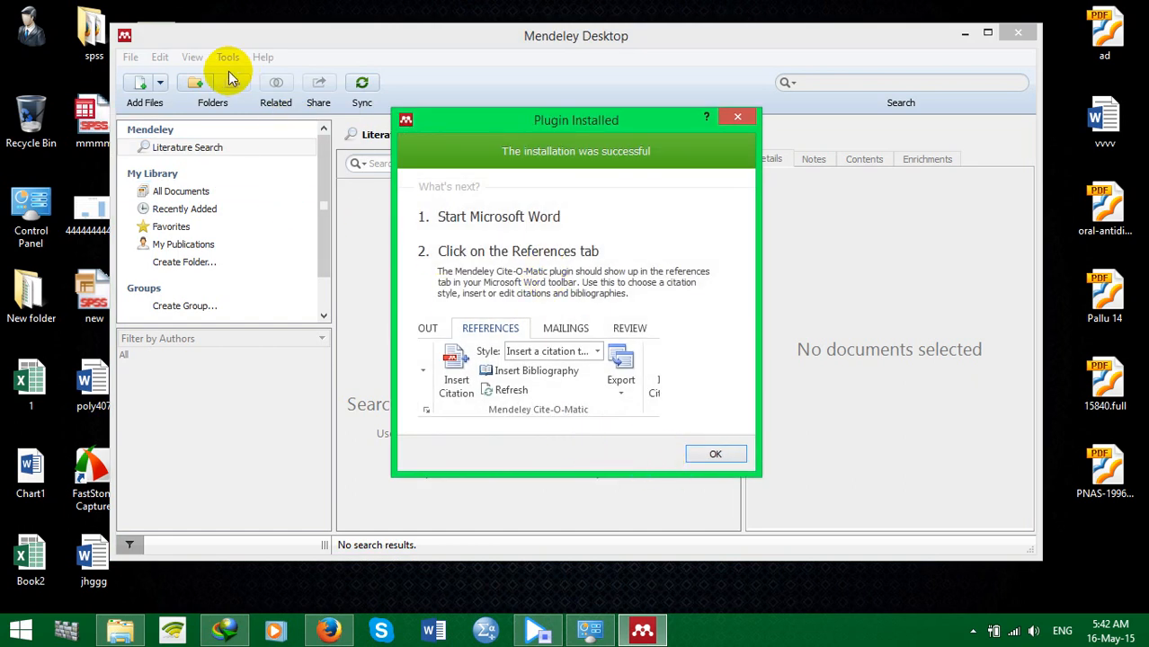
pyautogui.click(438, 634)
pyautogui.click(715, 455)
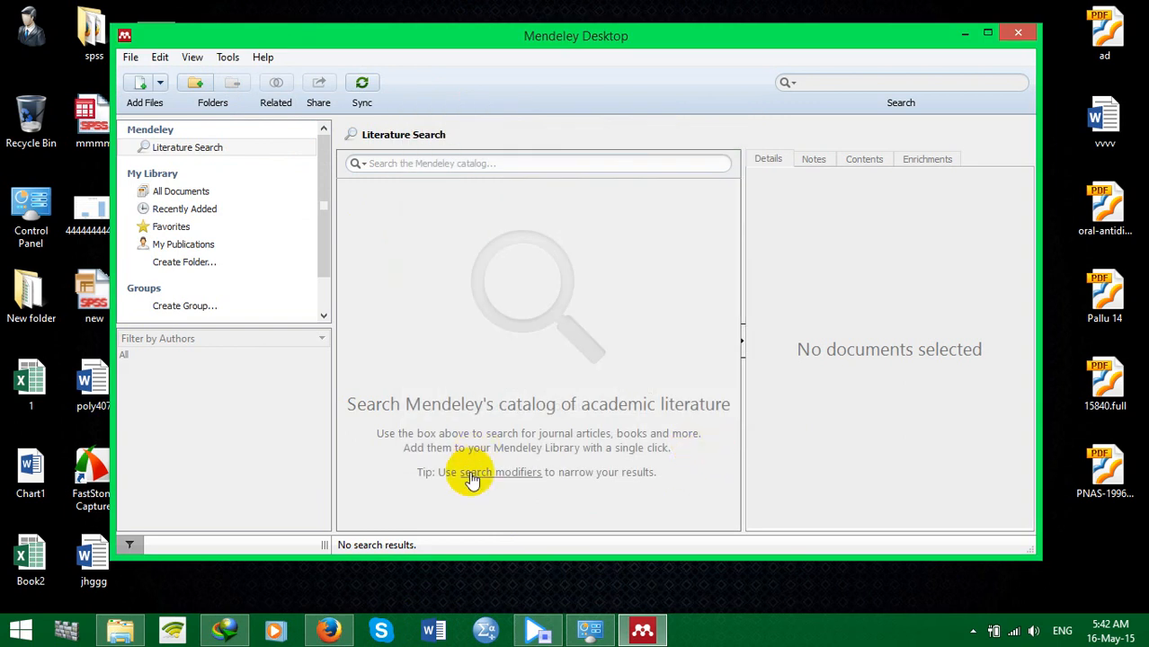
pyautogui.click(228, 56)
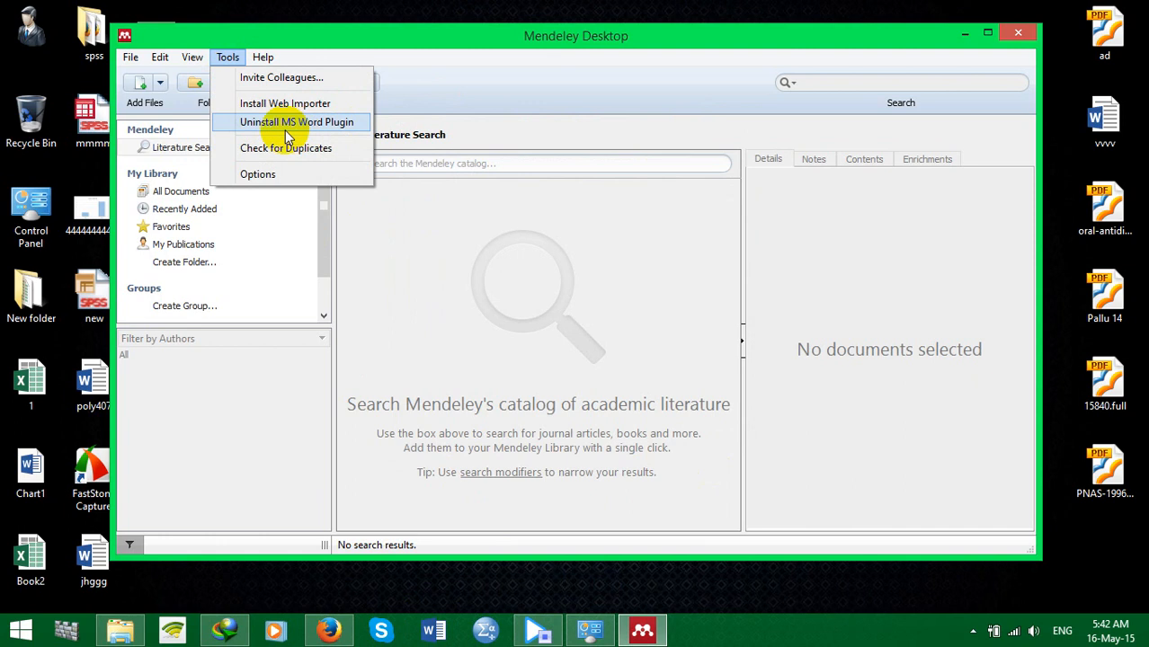
pyautogui.click(500, 330)
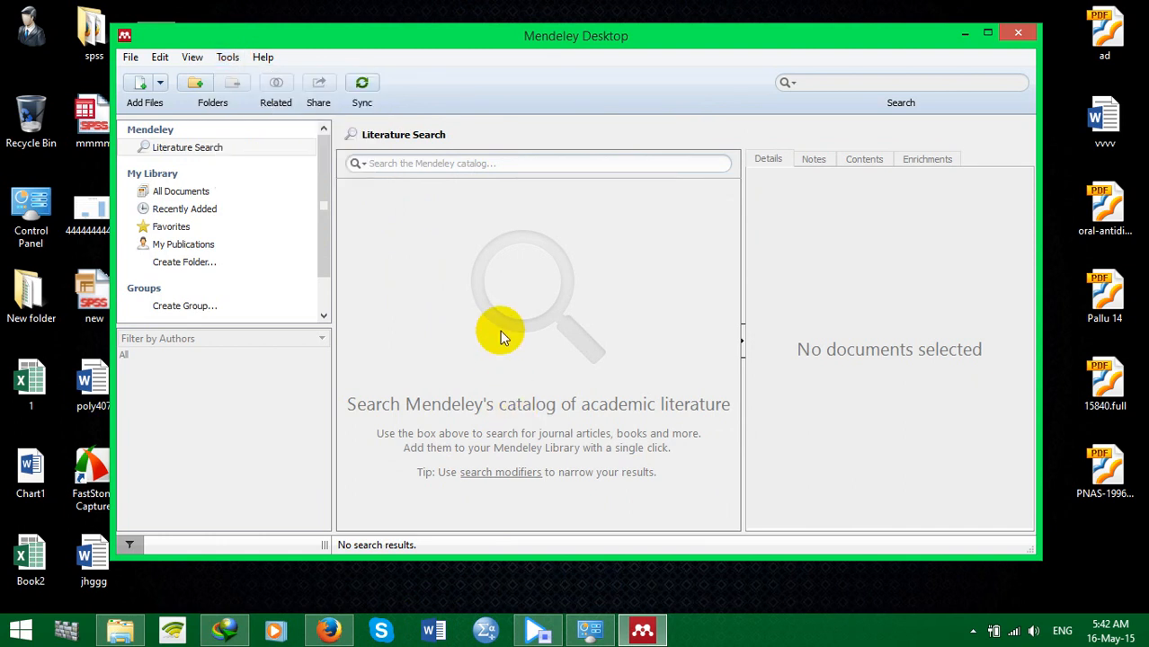
# Start Word with a blank document and check References for the Mendeley Cite-O-Matic tools
pyautogui.click(435, 632)
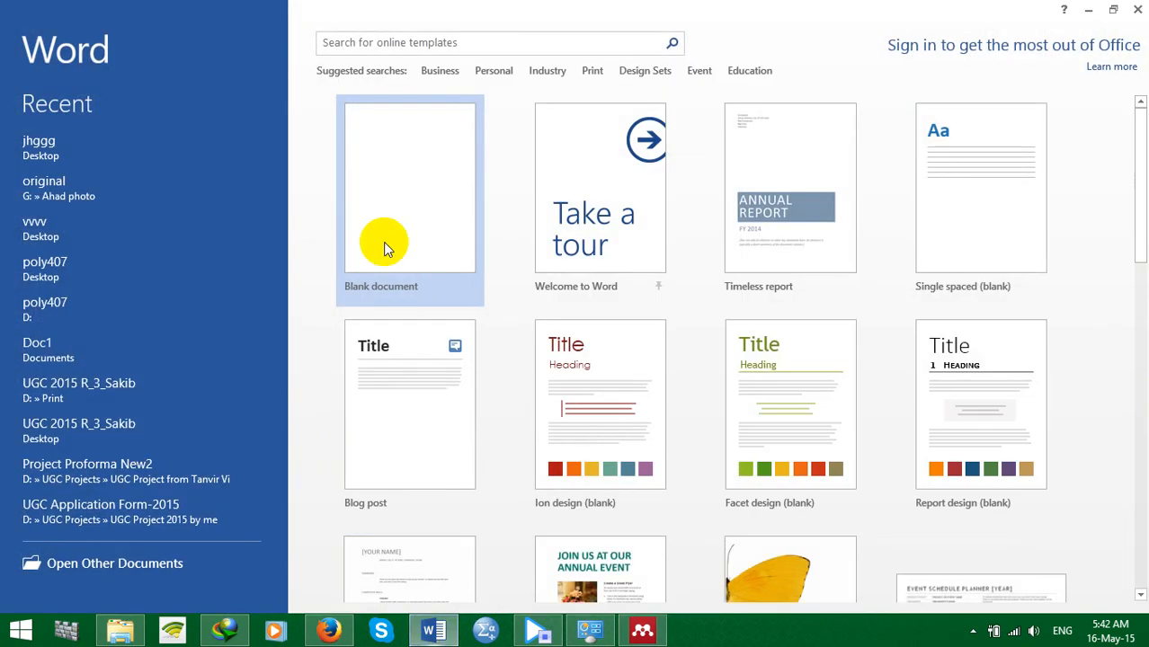
pyautogui.click(383, 242)
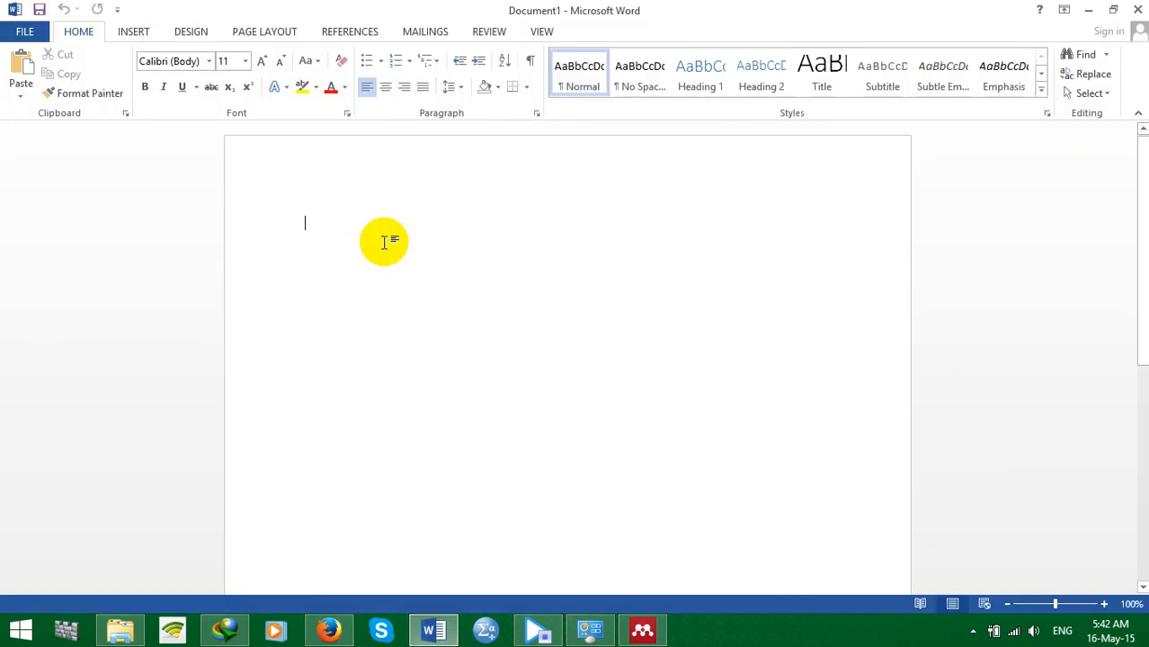
pyautogui.click(346, 33)
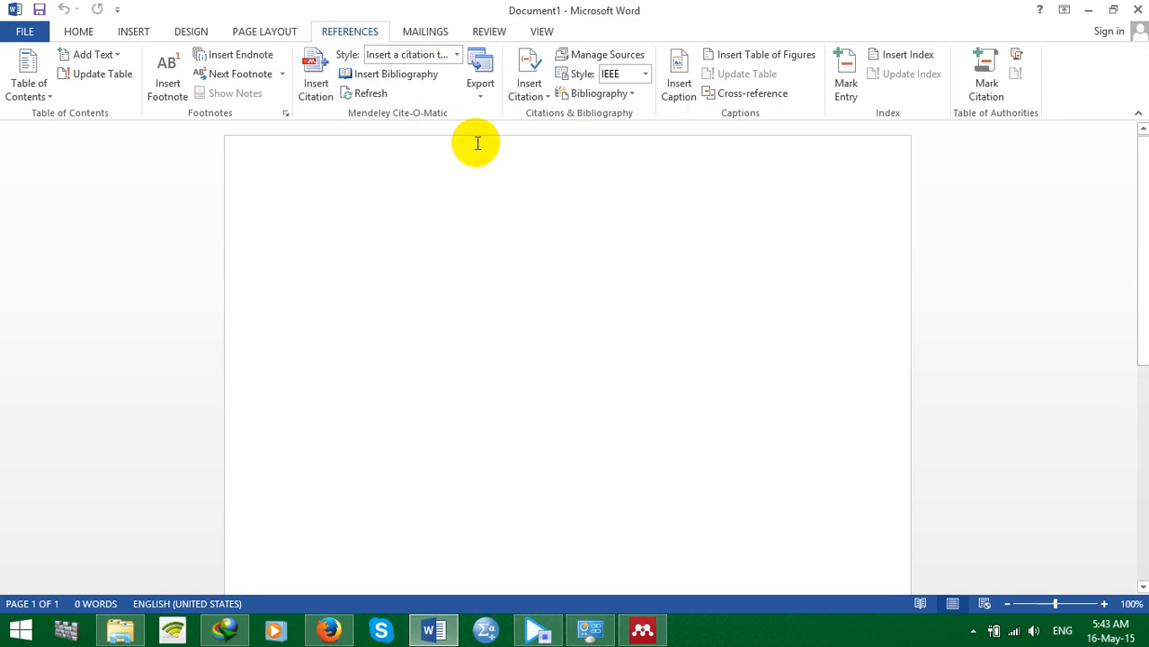
# Bring Mendeley Desktop forward, reposition its window, and minimise Word
pyautogui.click(642, 635)
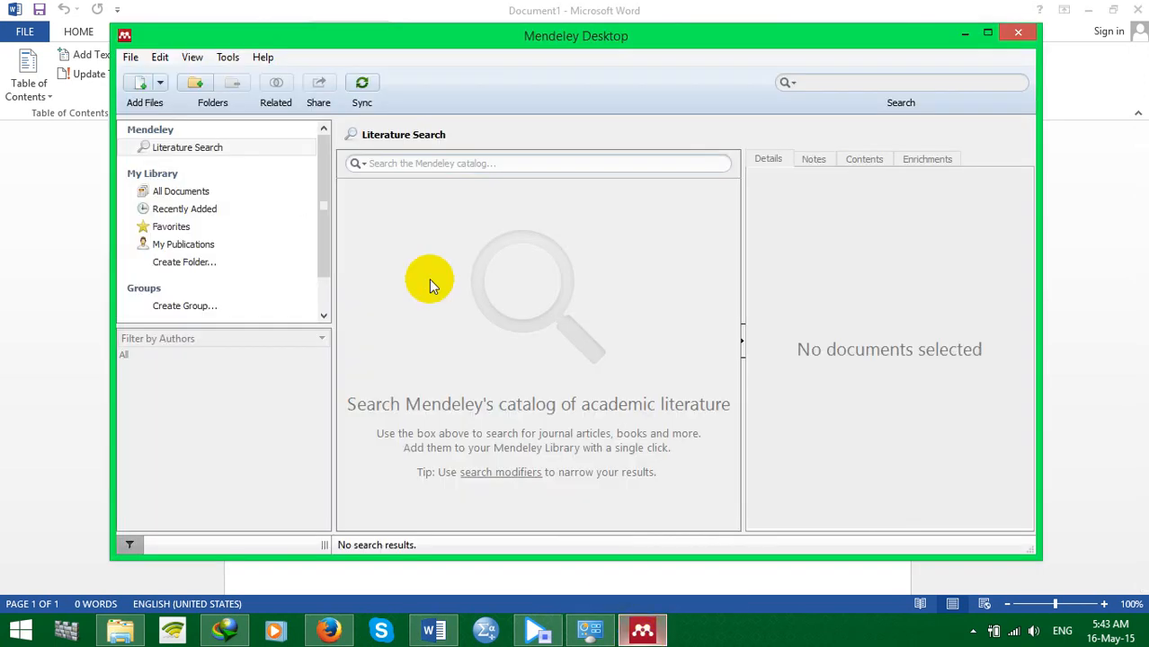
pyautogui.click(225, 57)
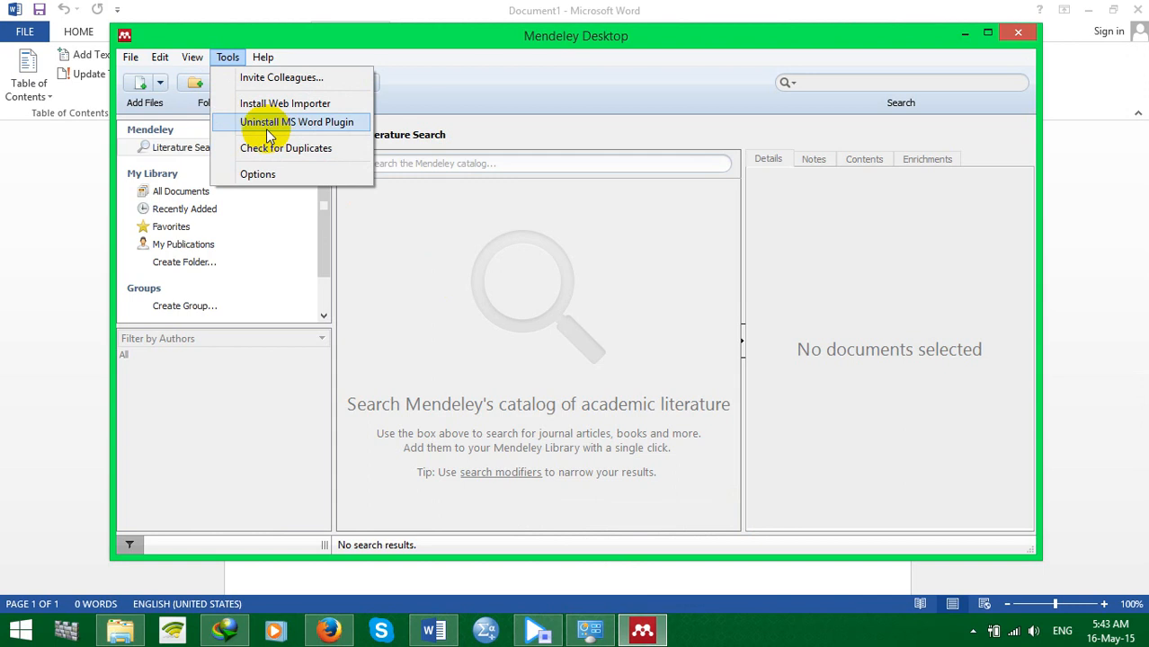
pyautogui.click(504, 305)
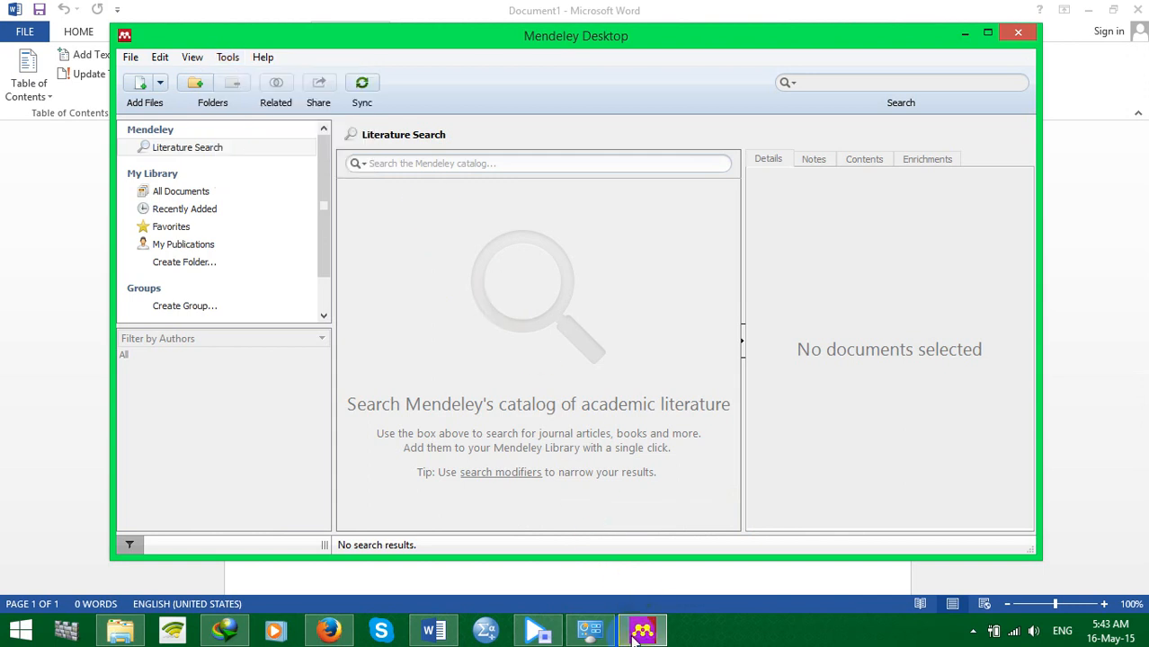
pyautogui.click(430, 634)
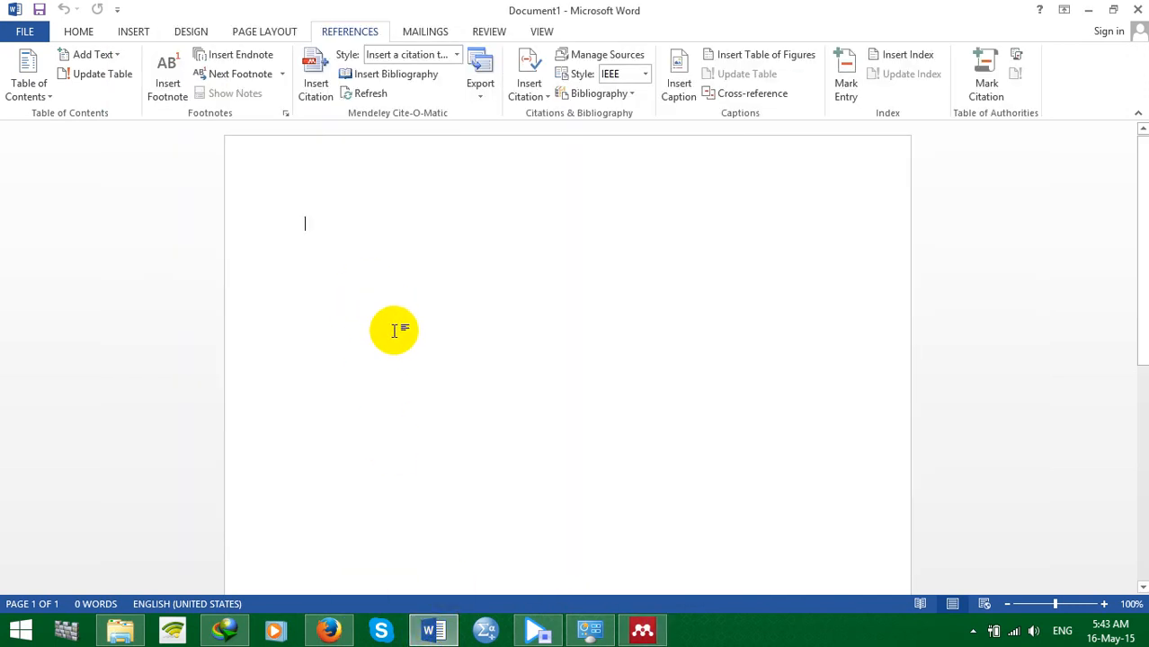
pyautogui.click(642, 631)
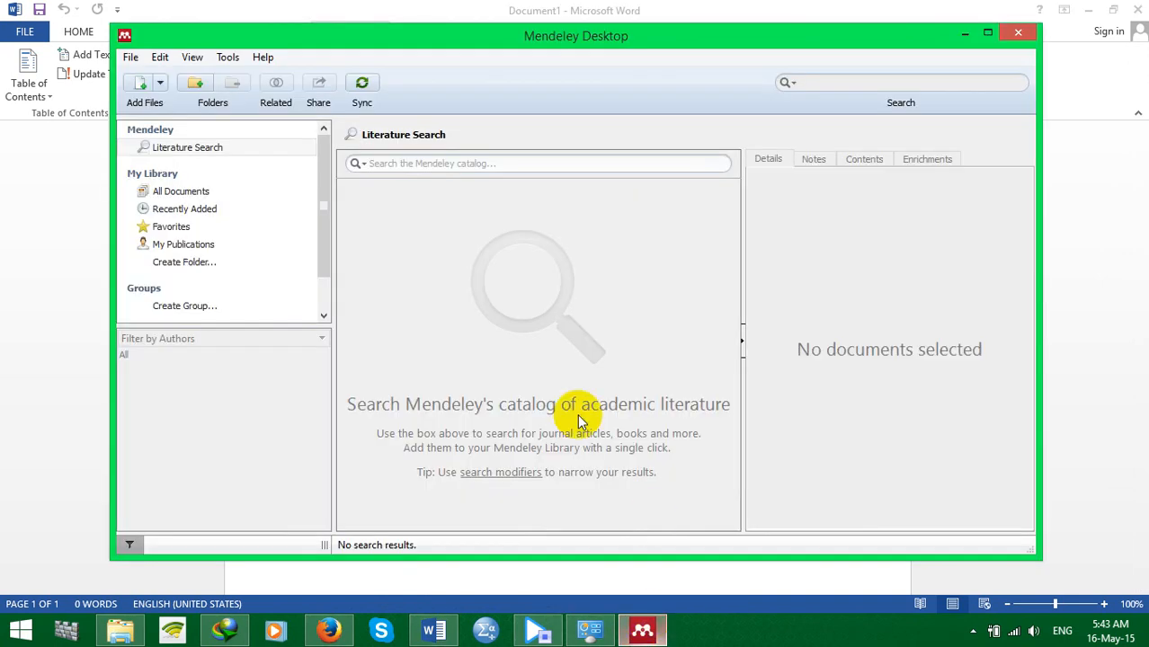
pyautogui.moveTo(568, 38); pyautogui.dragTo(515, 34)
pyautogui.click(1097, 10)
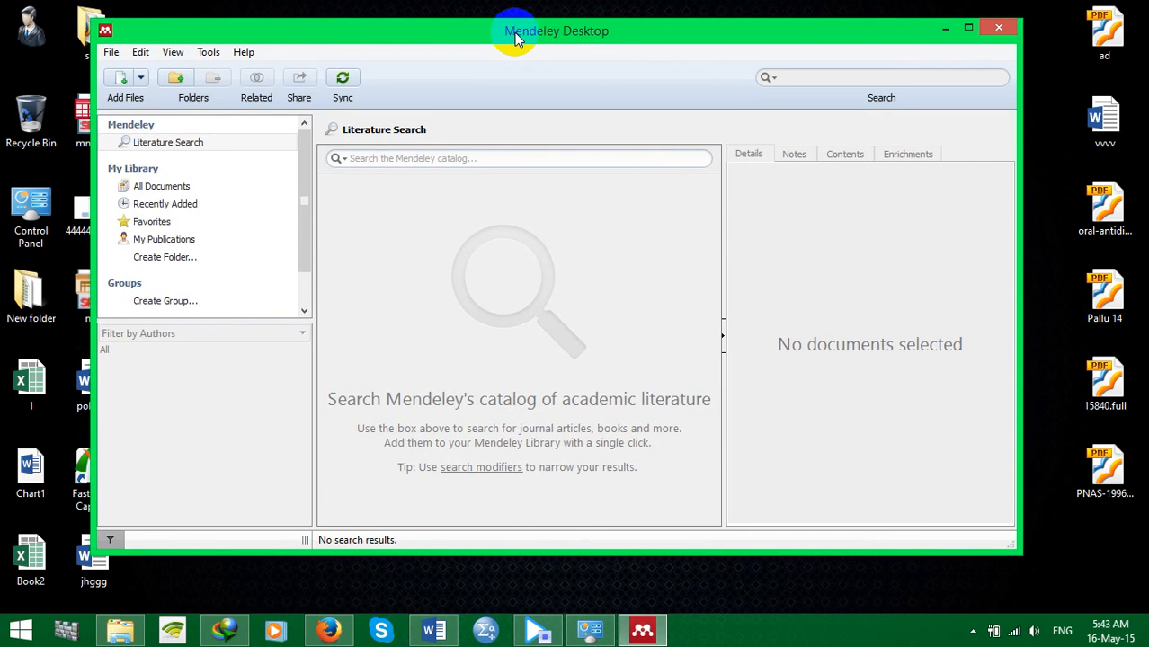
# Try dragging the oral-antidiabetic PDF from the desktop into the Mendeley library
pyautogui.click(1103, 225)
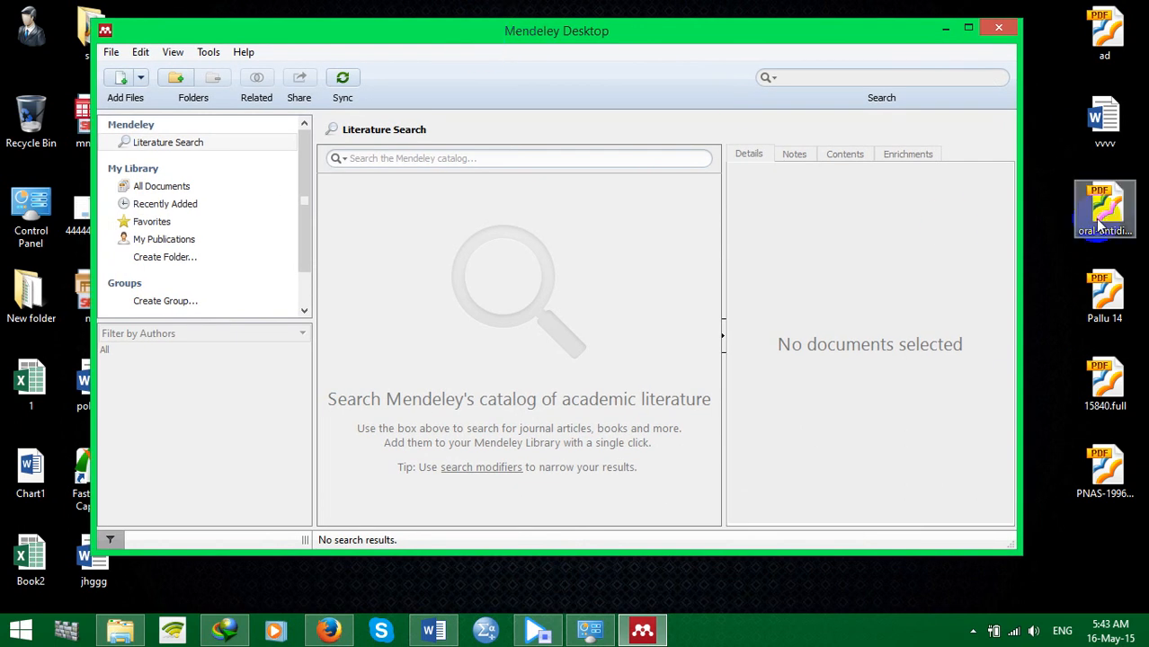
pyautogui.moveTo(1106, 211); pyautogui.dragTo(1030, 317)
pyautogui.moveTo(1090, 282); pyautogui.dragTo(1090, 258)
pyautogui.moveTo(1108, 373); pyautogui.dragTo(1005, 306)
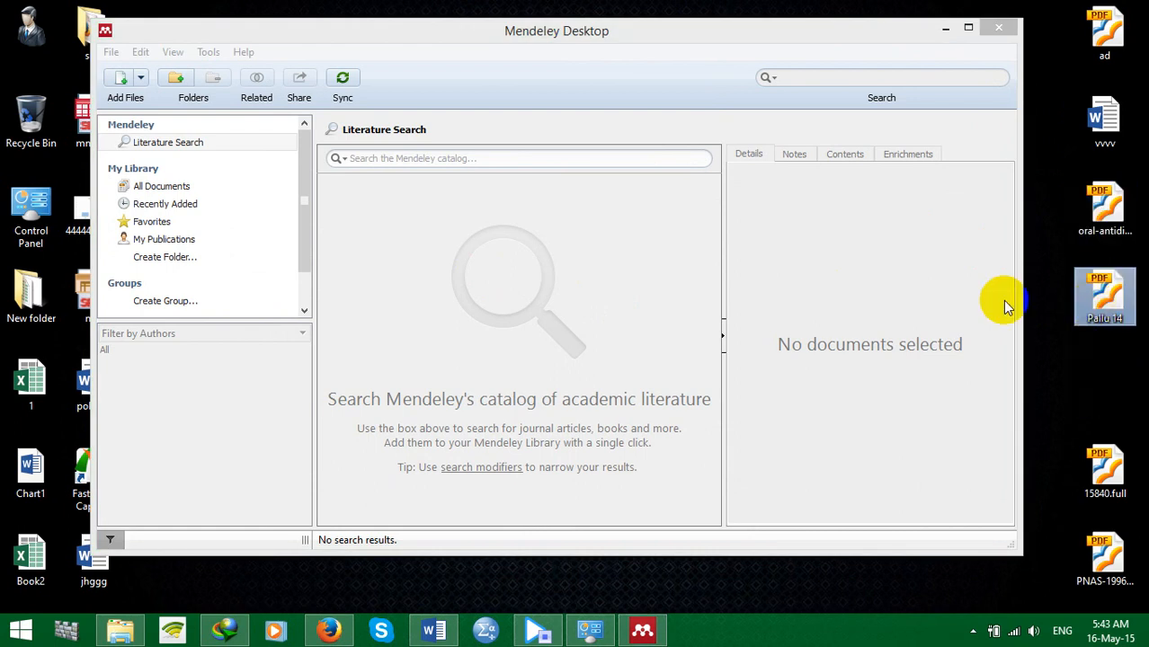
# Browse Add Files to the desktop's oral-antidiabetic-agents1 PDF, cancel, then show All Documents
pyautogui.click(140, 80)
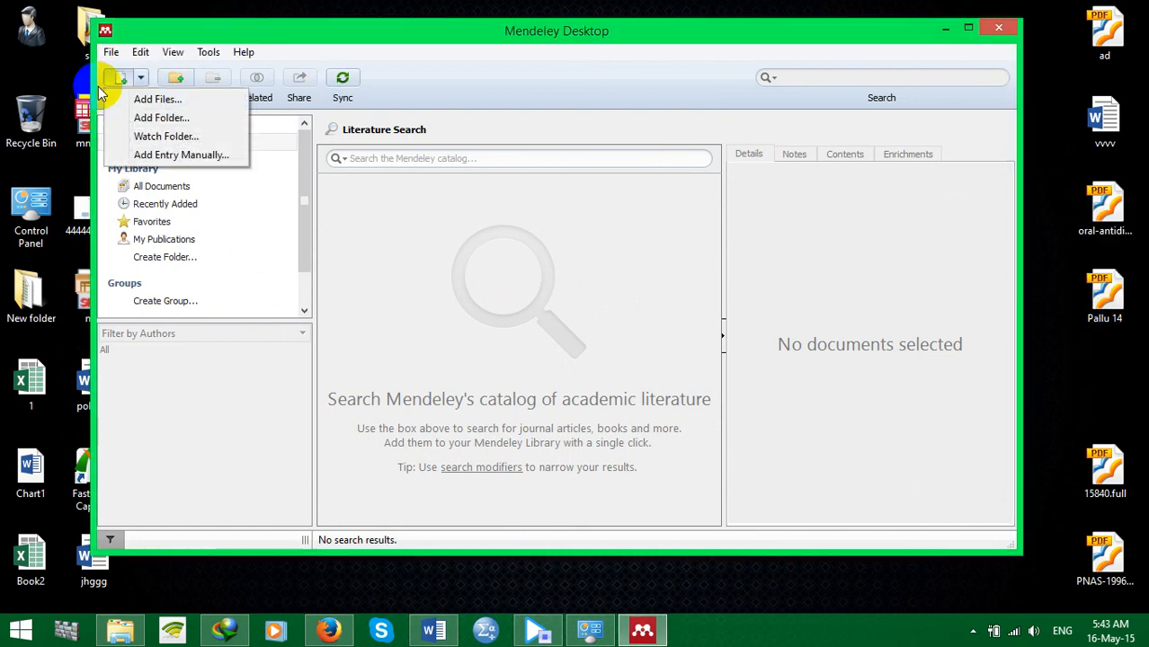
pyautogui.click(173, 99)
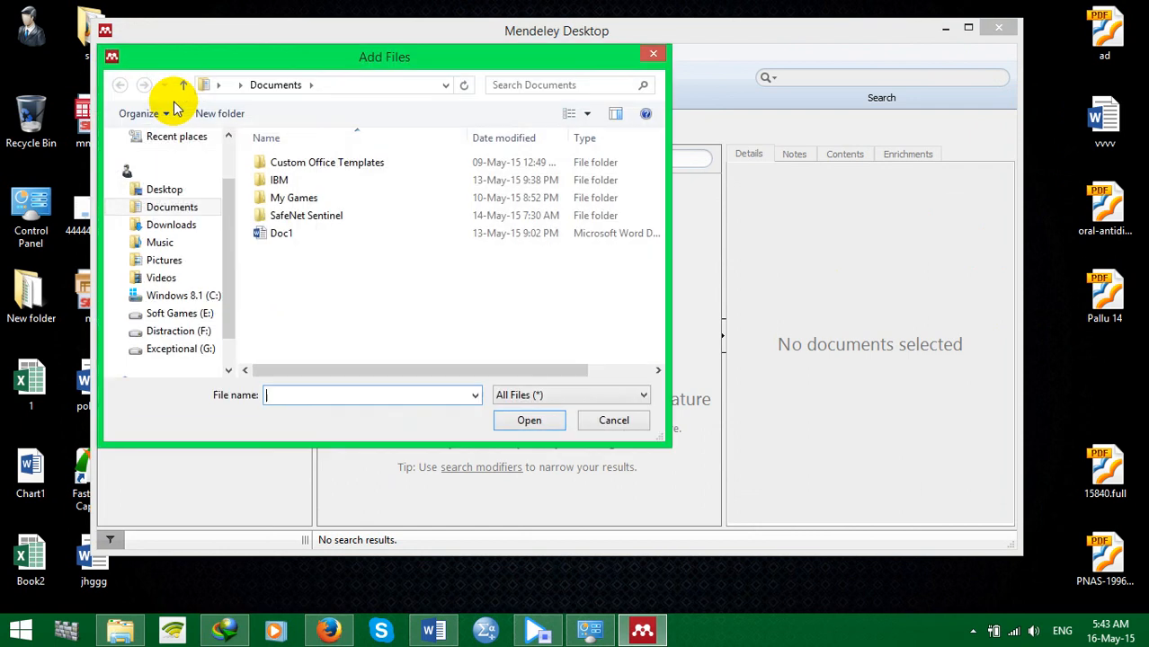
pyautogui.click(192, 188)
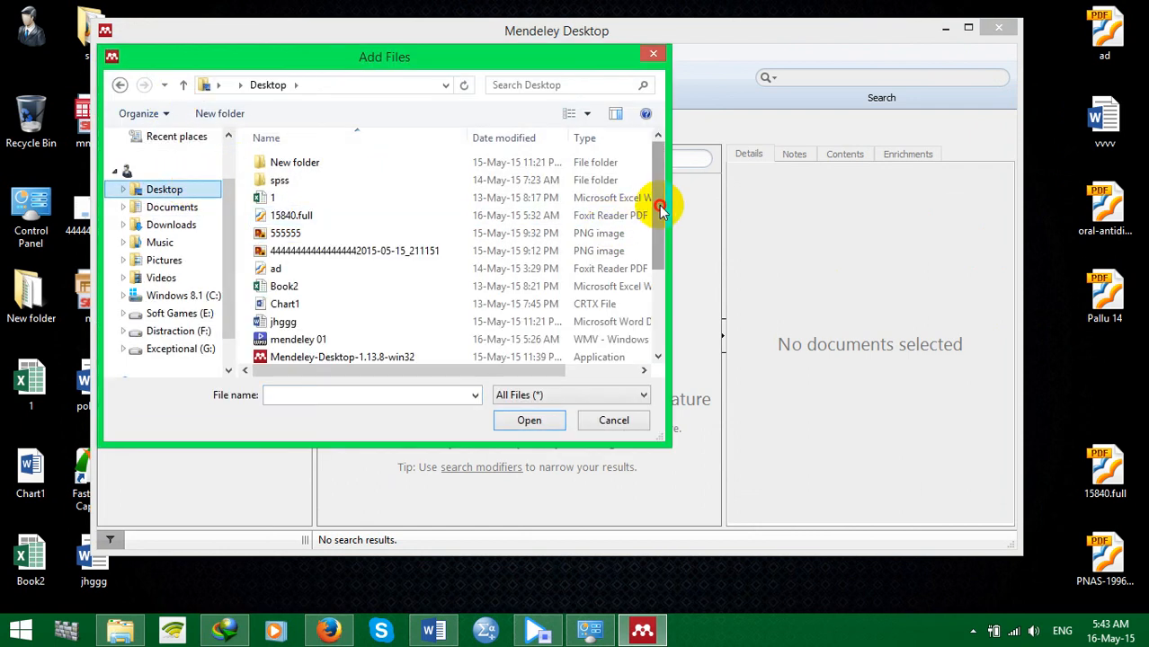
pyautogui.moveTo(662, 205); pyautogui.dragTo(665, 272)
pyautogui.click(396, 290)
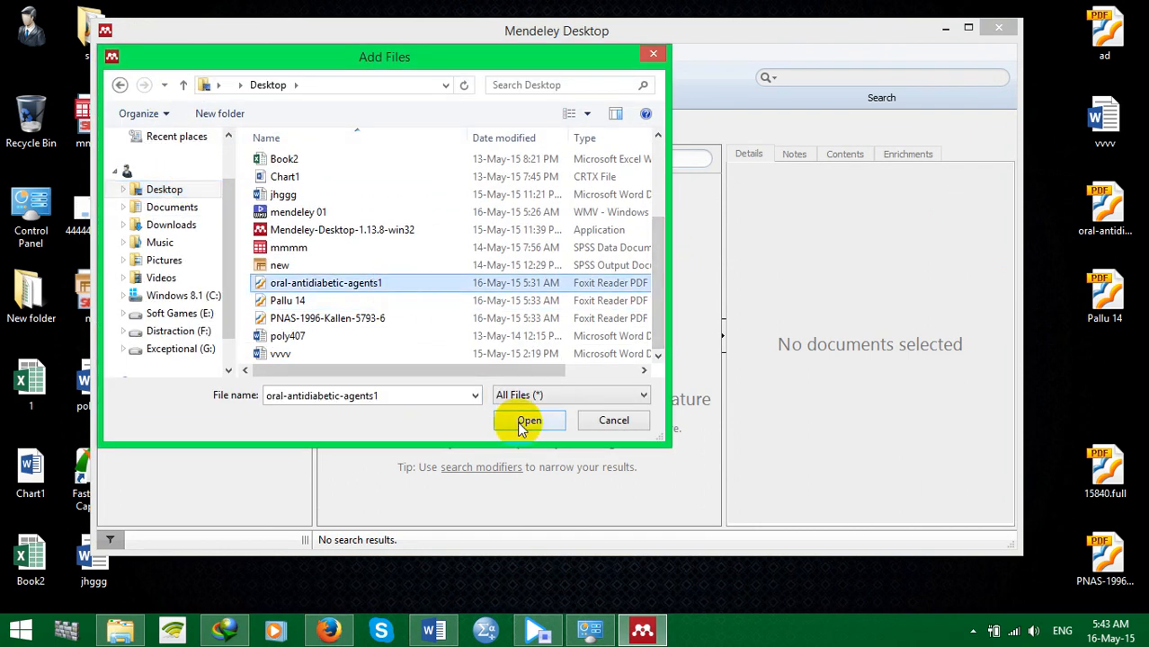
pyautogui.click(608, 422)
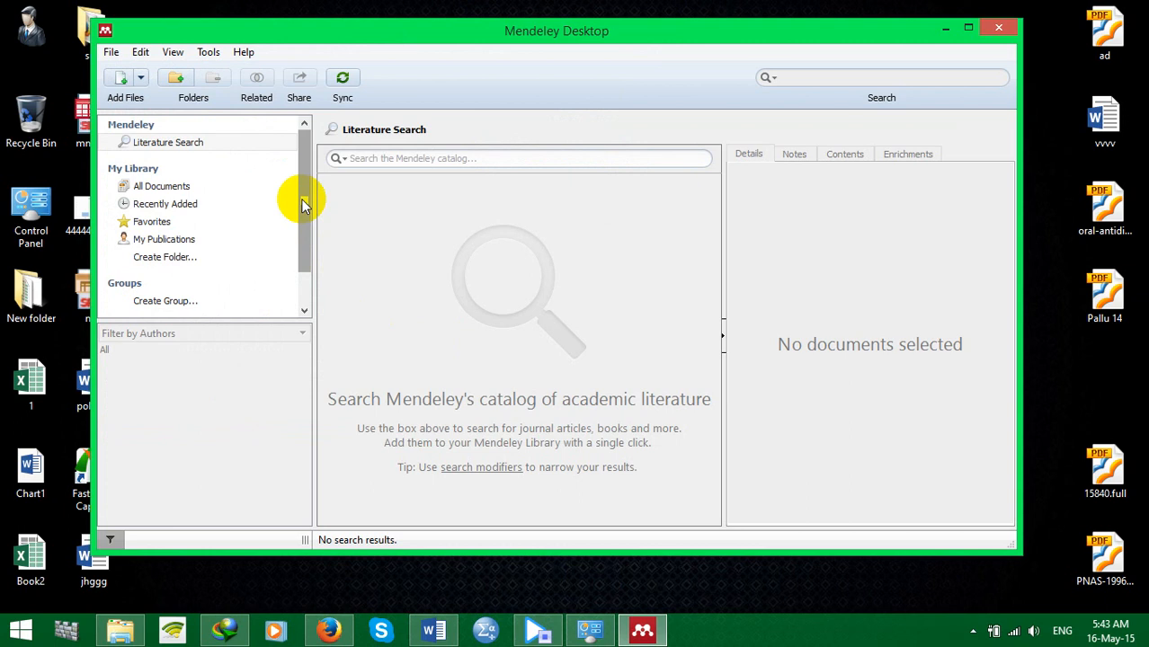
pyautogui.click(301, 199)
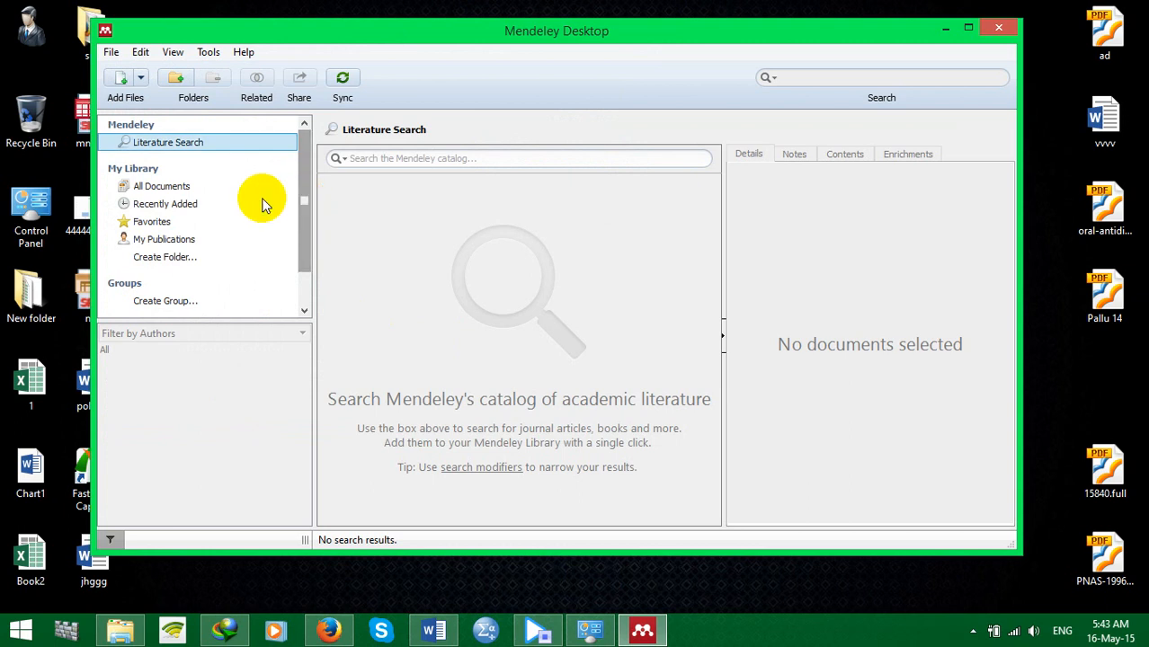
pyautogui.click(134, 191)
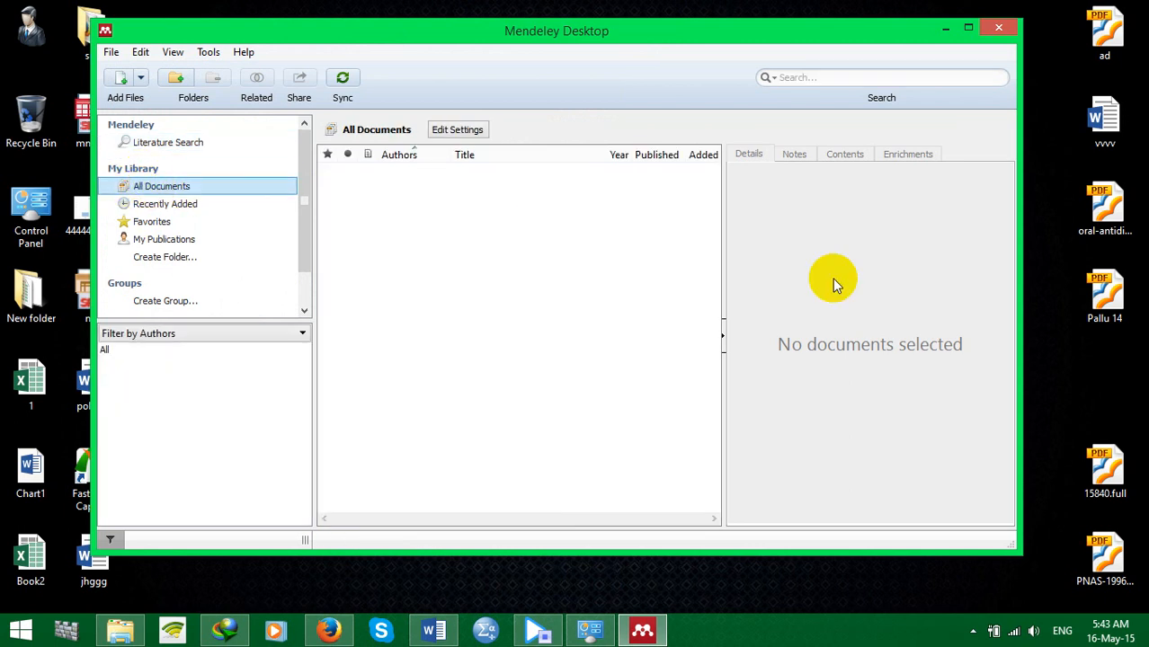
# Try dragging the Pallu 14 PDF into the library while switching between library views
pyautogui.moveTo(1115, 263); pyautogui.dragTo(617, 270)
pyautogui.moveTo(530, 235); pyautogui.dragTo(483, 240)
pyautogui.moveTo(507, 289); pyautogui.dragTo(1099, 372)
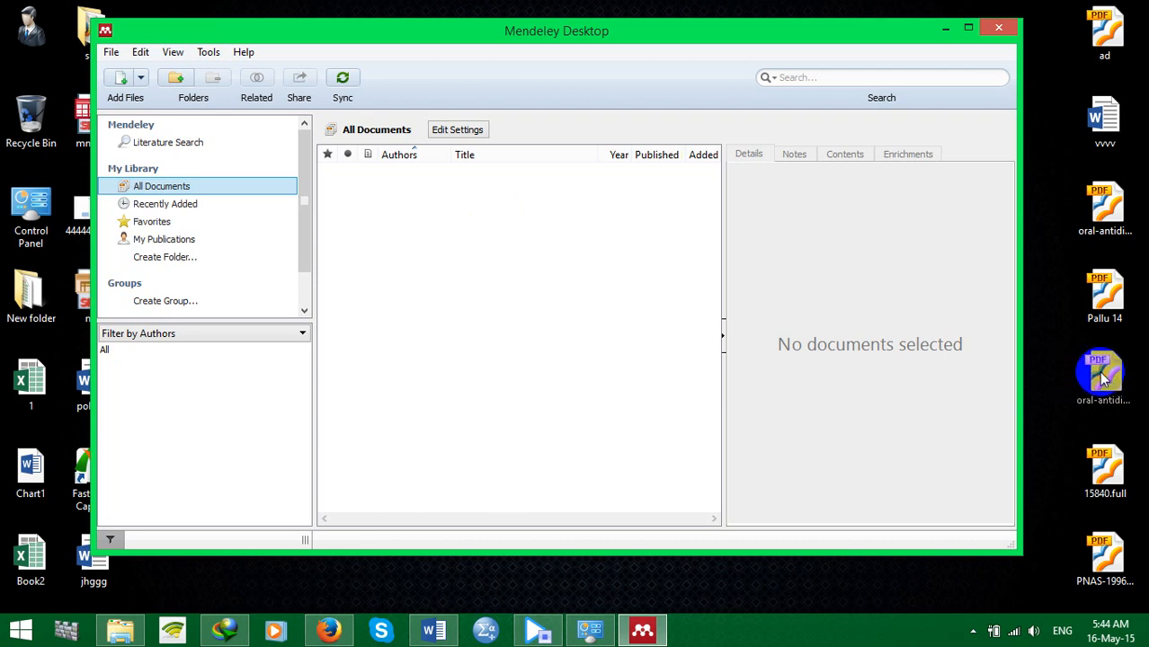
pyautogui.click(190, 144)
pyautogui.moveTo(1078, 296); pyautogui.dragTo(133, 191)
pyautogui.click(133, 189)
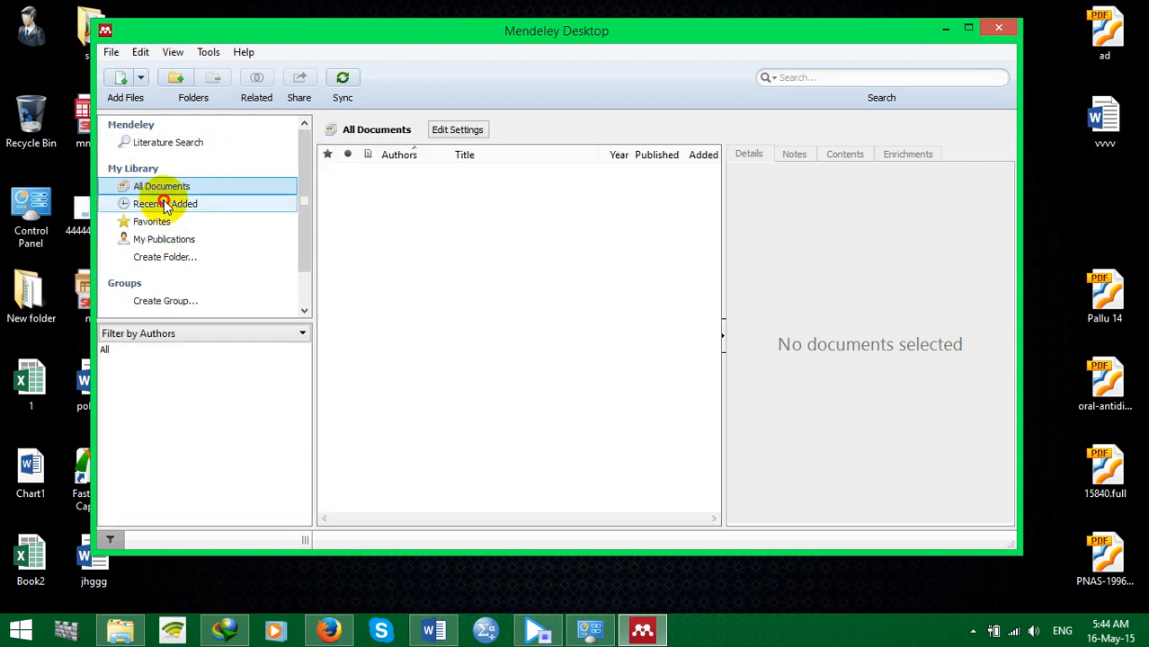
pyautogui.click(163, 204)
pyautogui.click(164, 188)
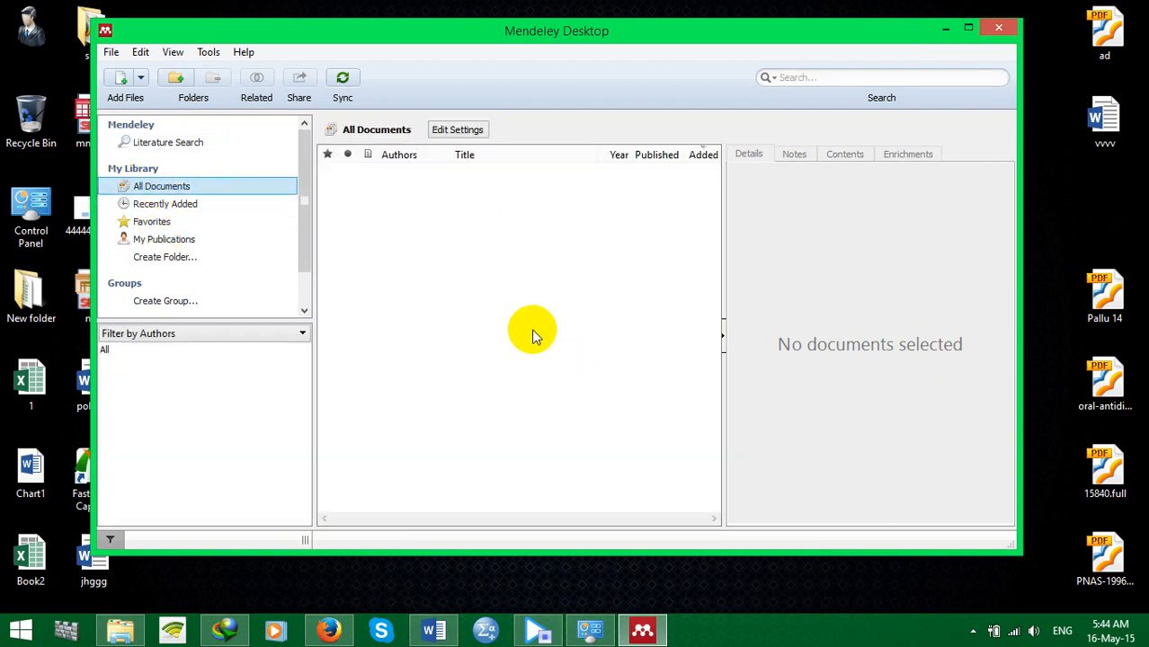
# Drop the Pallu 14 PDF into All Documents, importing the 2002 adherence paper
pyautogui.click(140, 81)
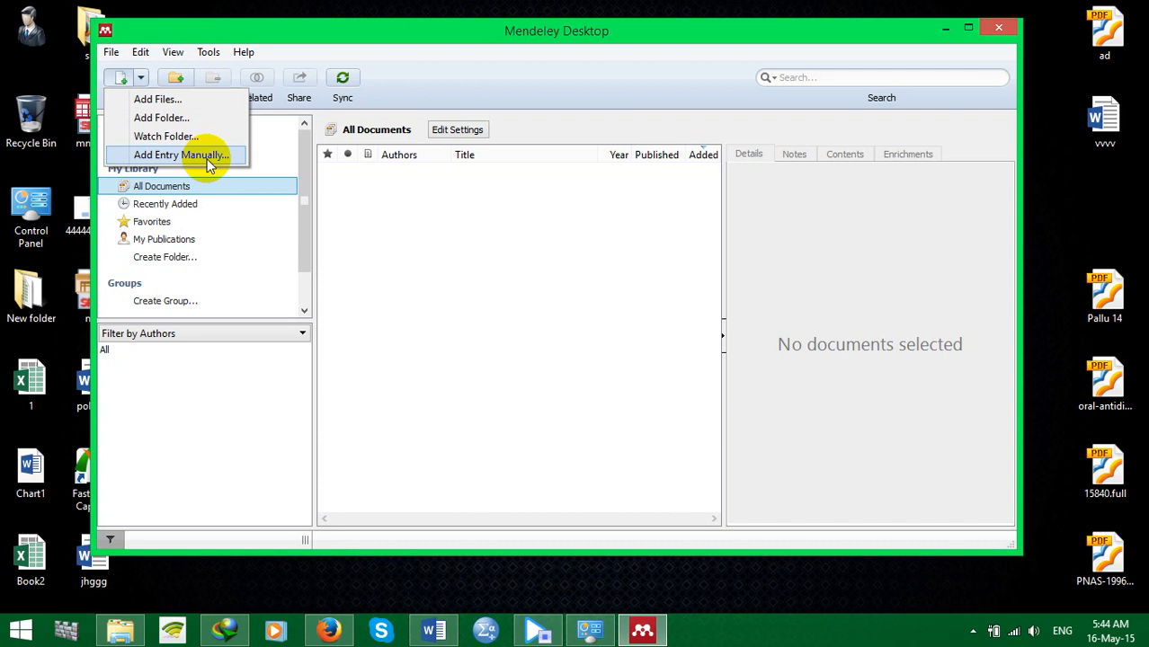
pyautogui.click(473, 281)
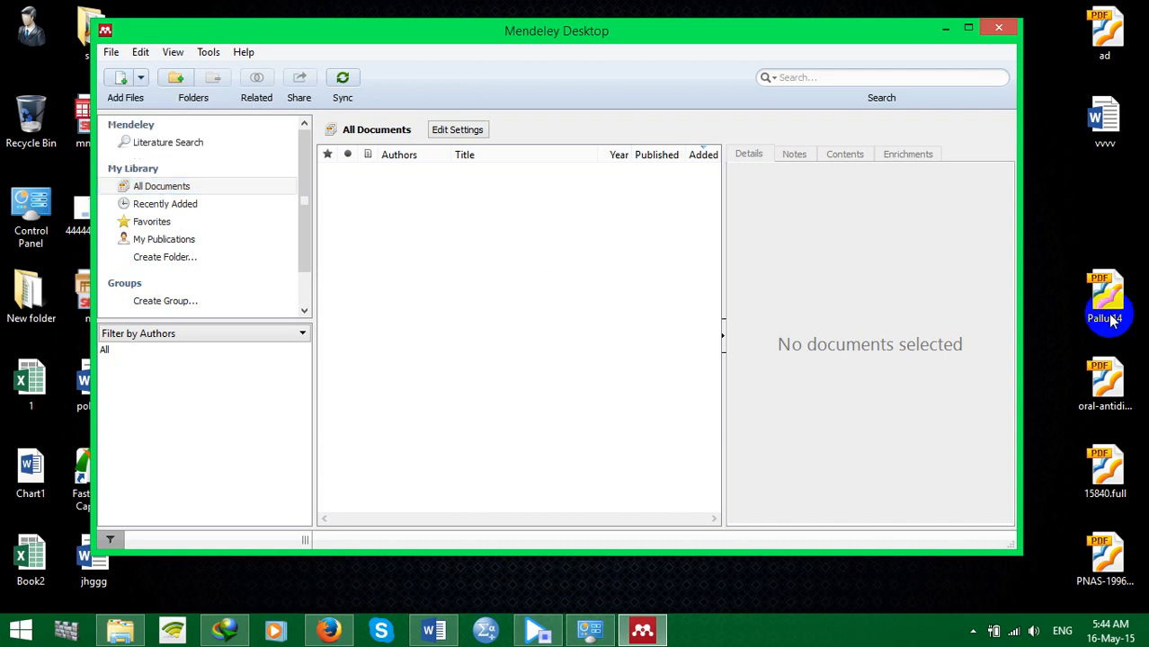
pyautogui.moveTo(1112, 321); pyautogui.dragTo(506, 243)
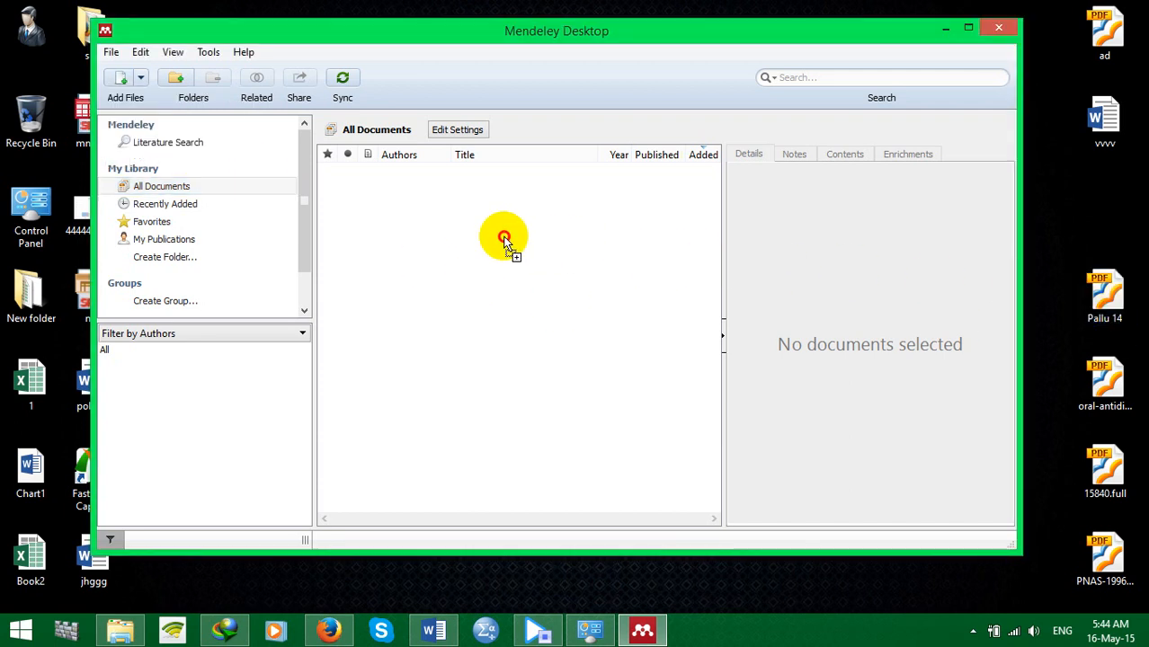
pyautogui.moveTo(432, 222); pyautogui.dragTo(432, 222)
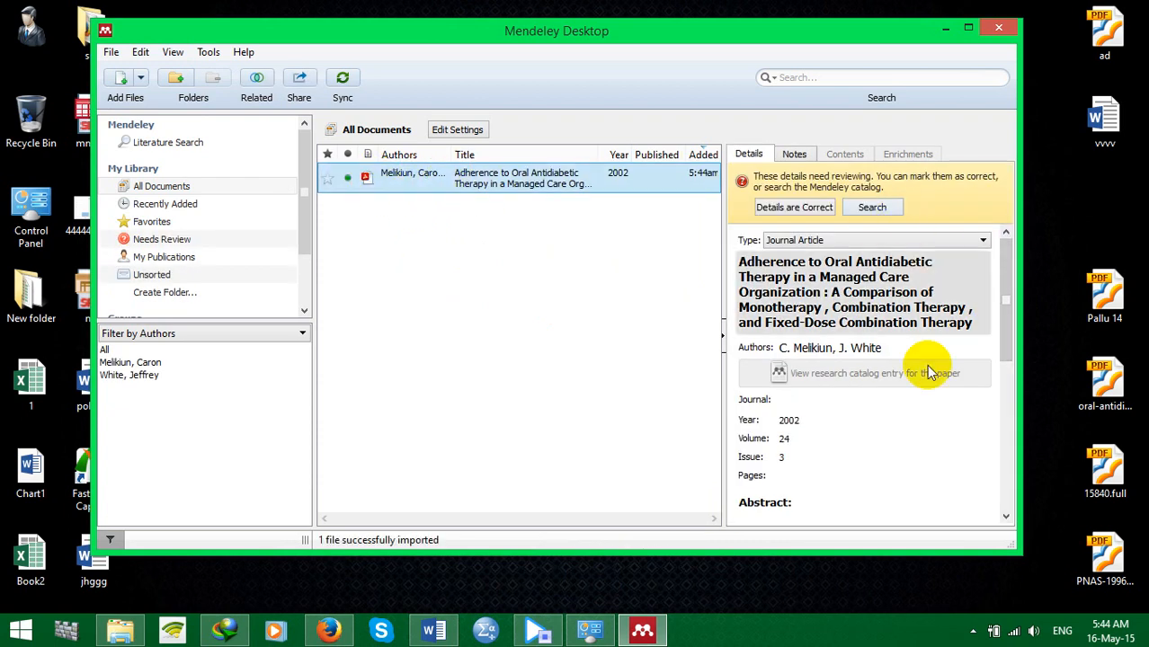
# Look up the adherence paper in the catalogue and review its title and authors
pyautogui.click(870, 207)
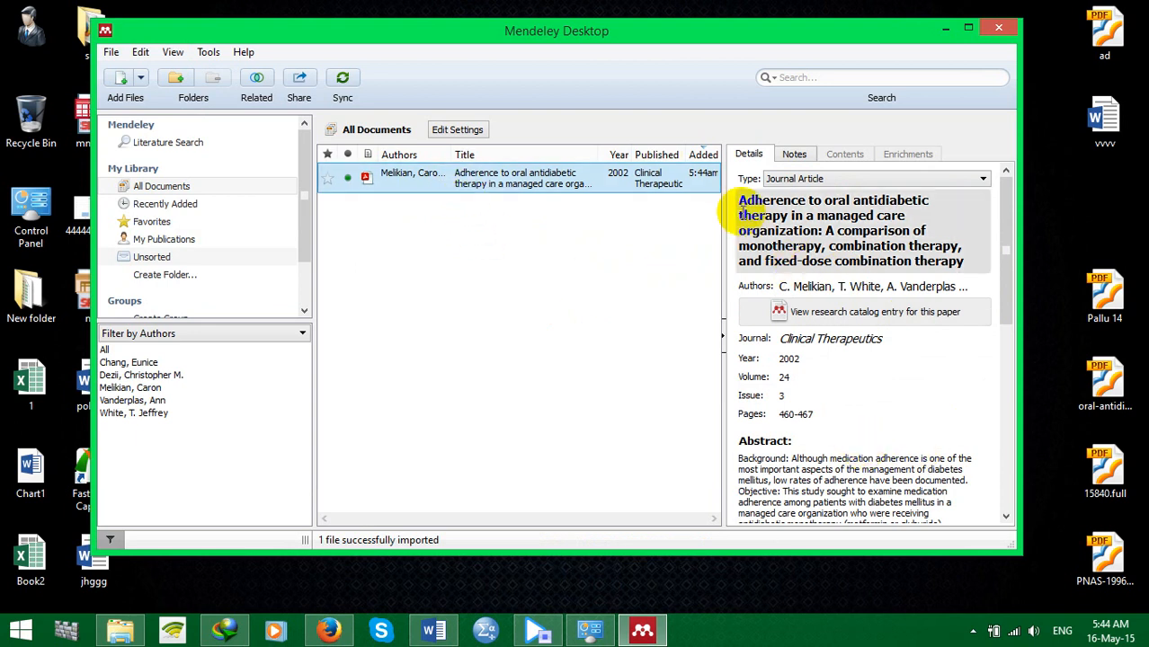
pyautogui.moveTo(739, 206); pyautogui.dragTo(881, 262)
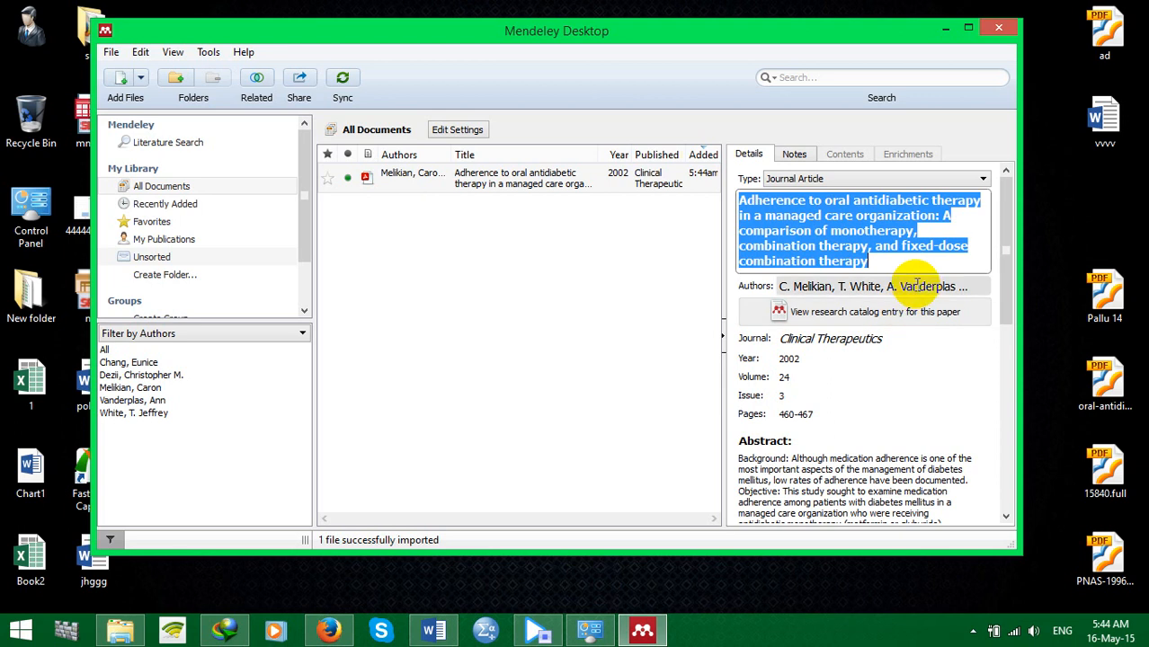
pyautogui.click(821, 246)
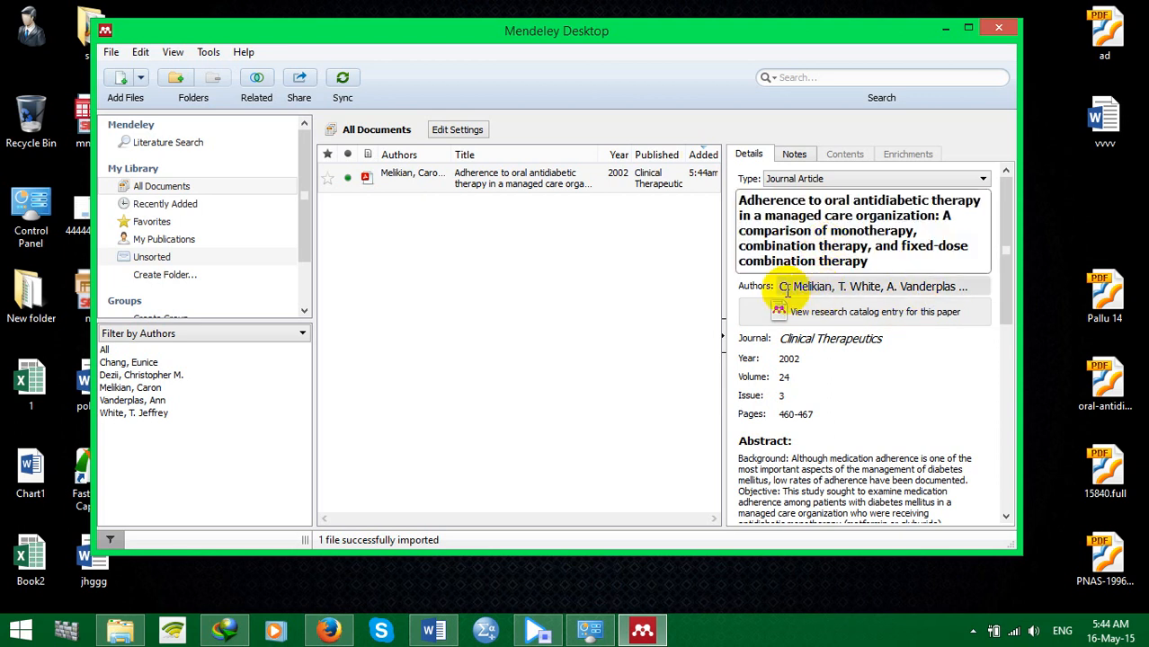
pyautogui.moveTo(783, 288); pyautogui.dragTo(809, 288)
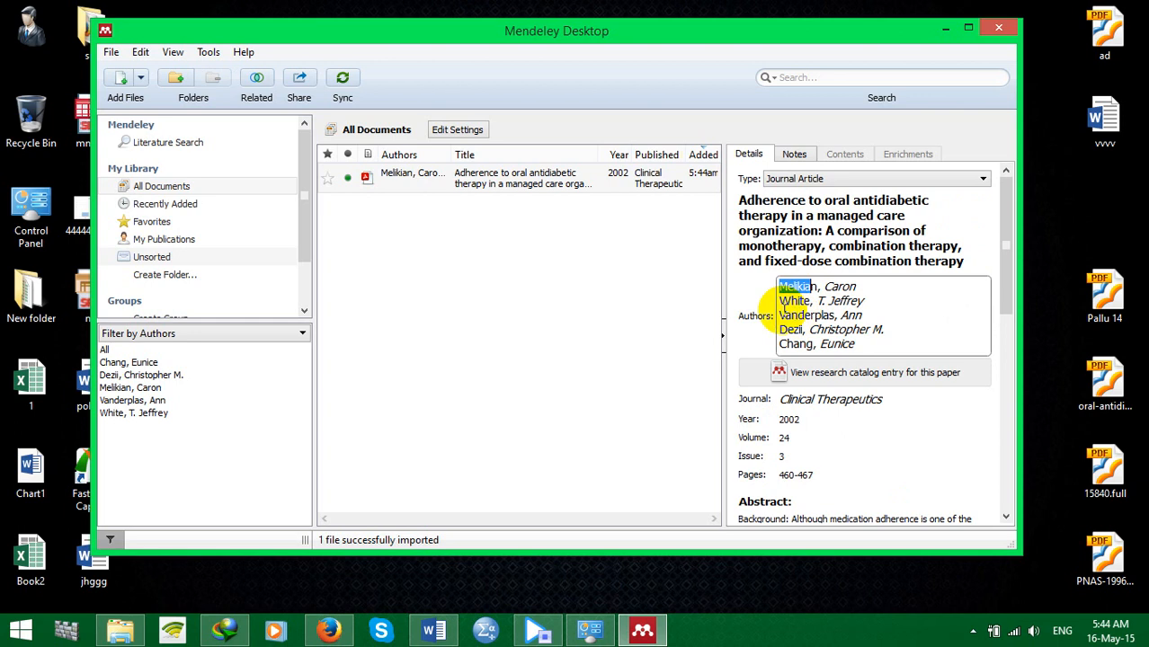
pyautogui.click(1001, 247)
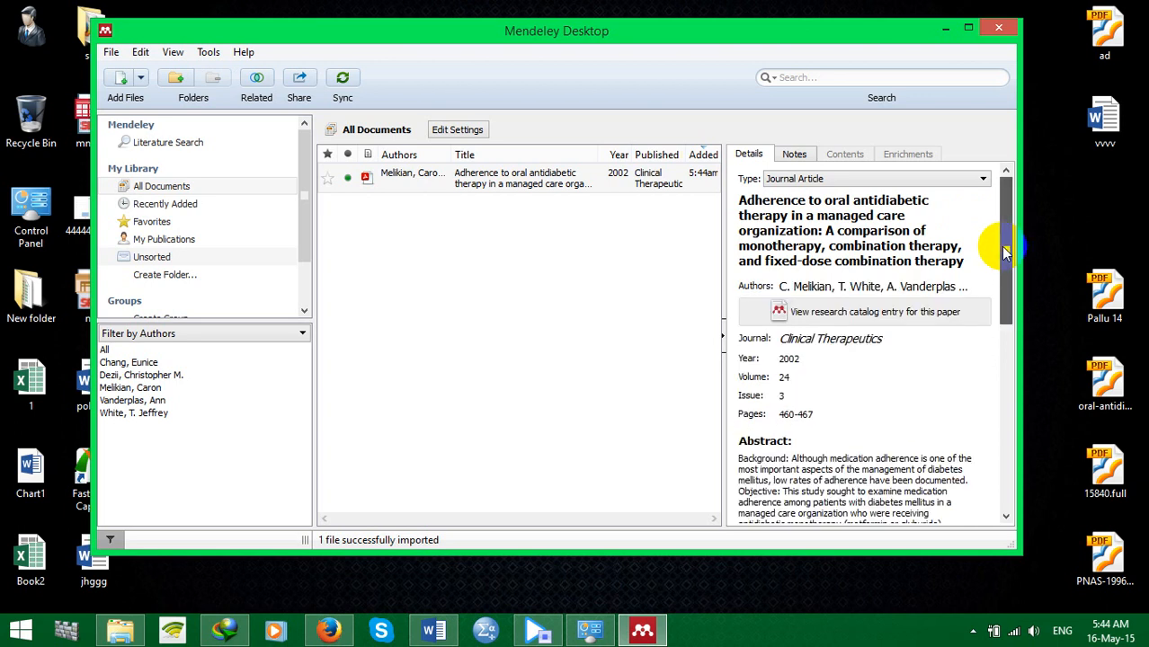
# Import the oral-antidiabetic-agents1 PDF as a second entry, the 2005 Oral Antidiabetic Agents paper
pyautogui.click(494, 182)
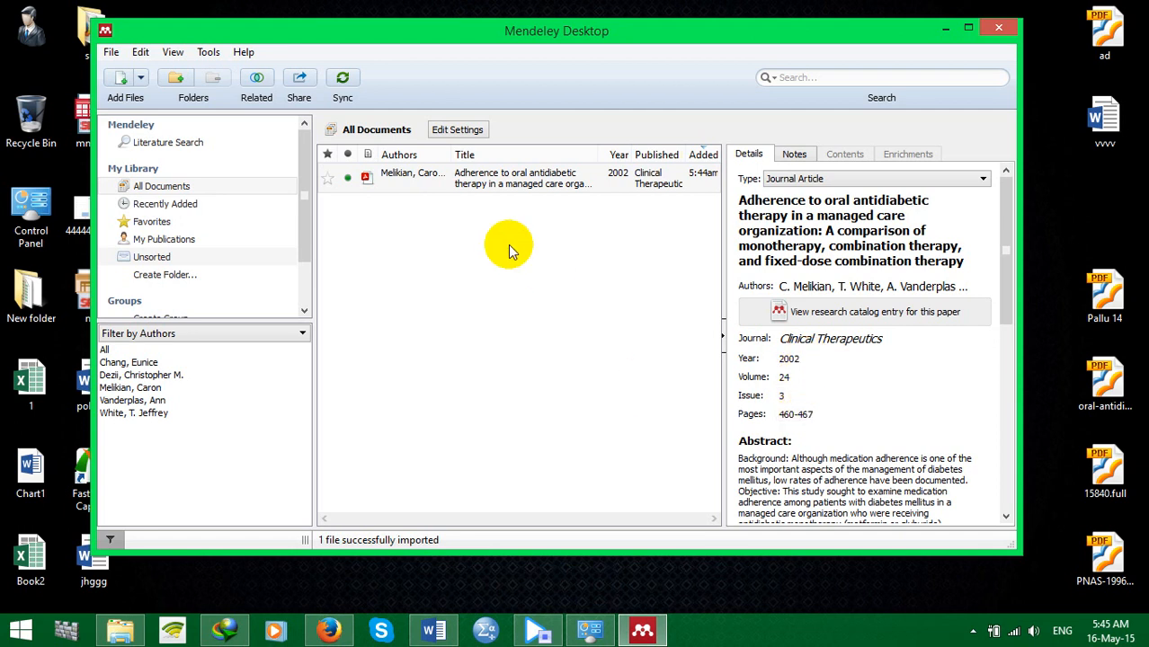
pyautogui.click(481, 186)
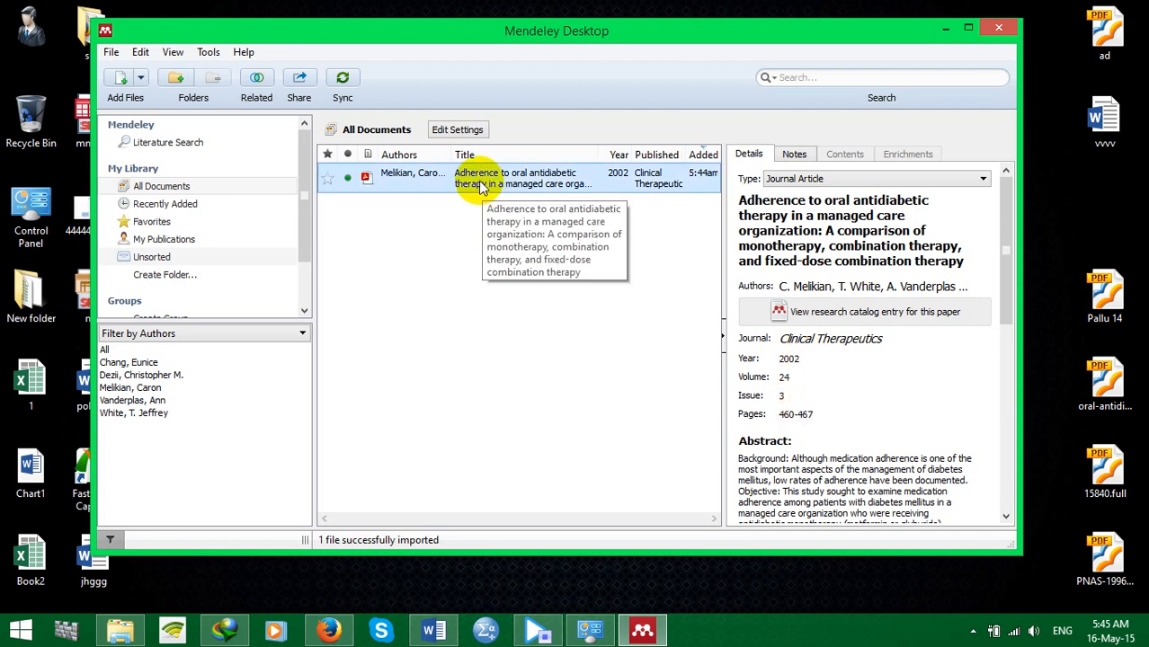
pyautogui.click(478, 193)
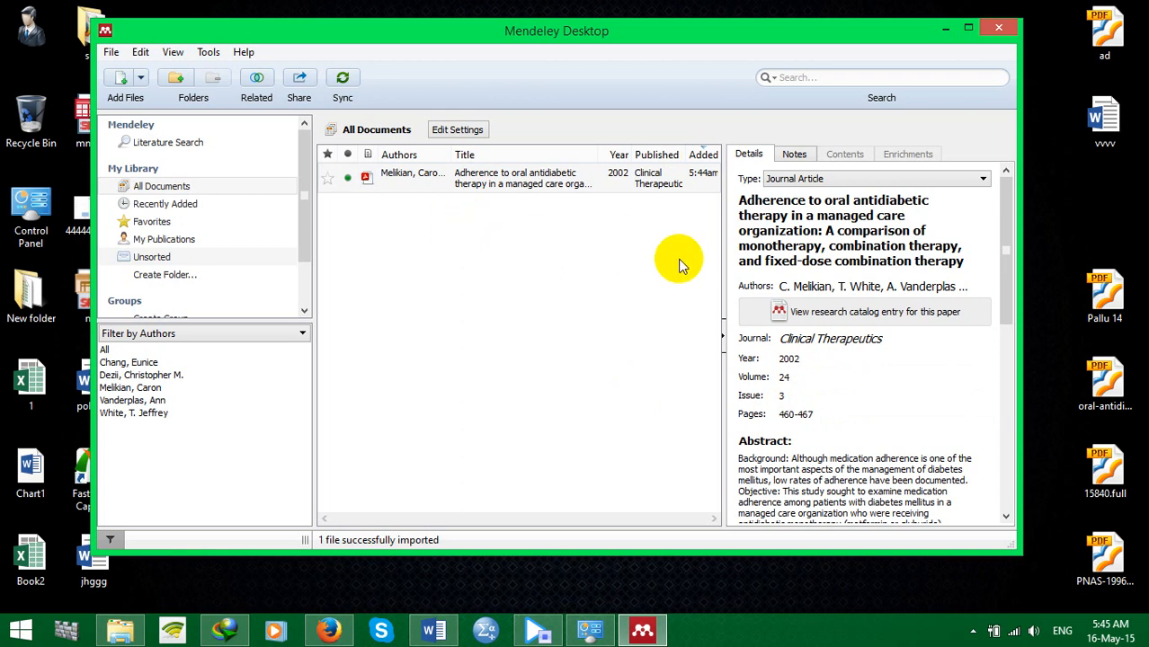
pyautogui.moveTo(1008, 254); pyautogui.dragTo(994, 440)
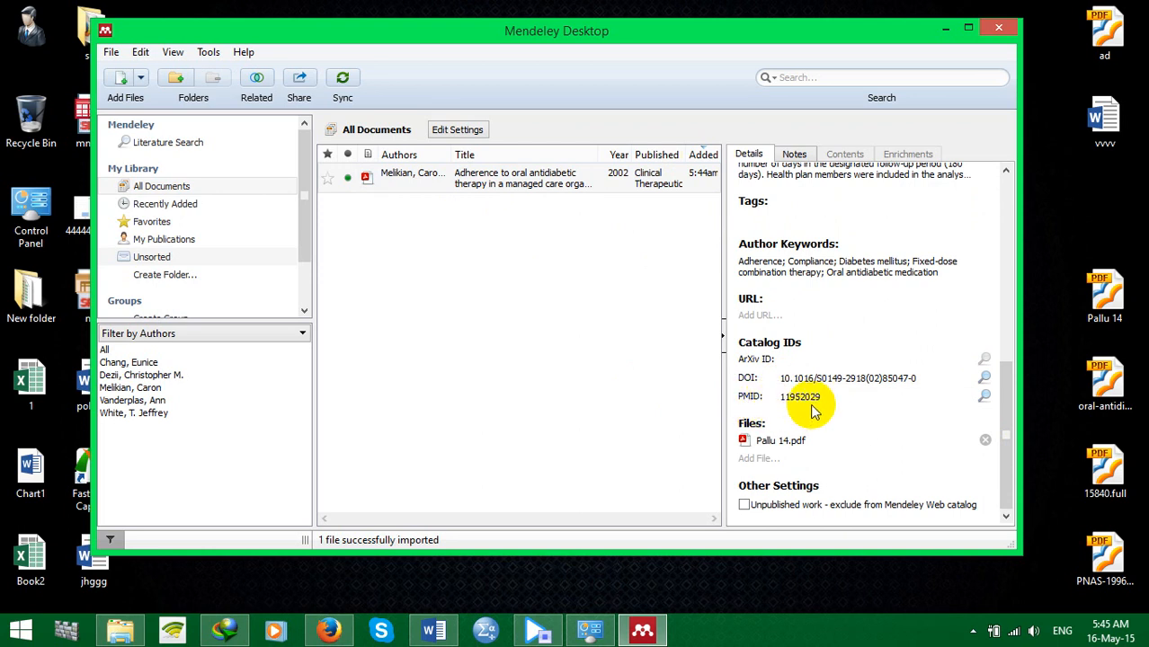
pyautogui.moveTo(1005, 437); pyautogui.dragTo(1005, 226)
pyautogui.click(440, 178)
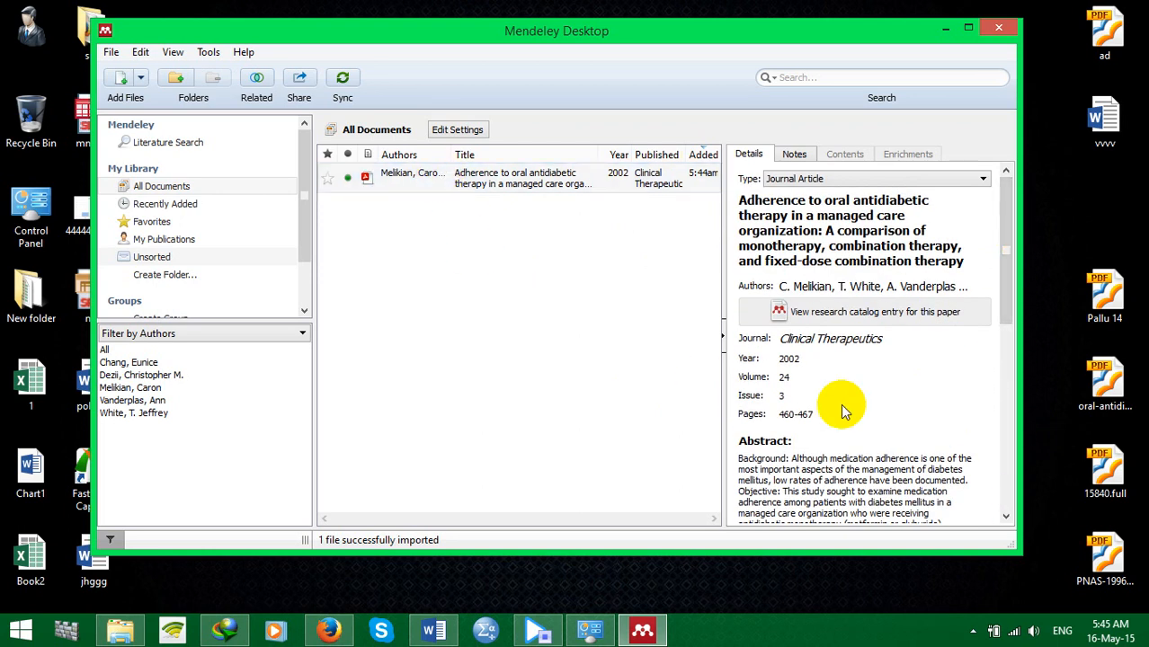
pyautogui.moveTo(1103, 388); pyautogui.dragTo(492, 294)
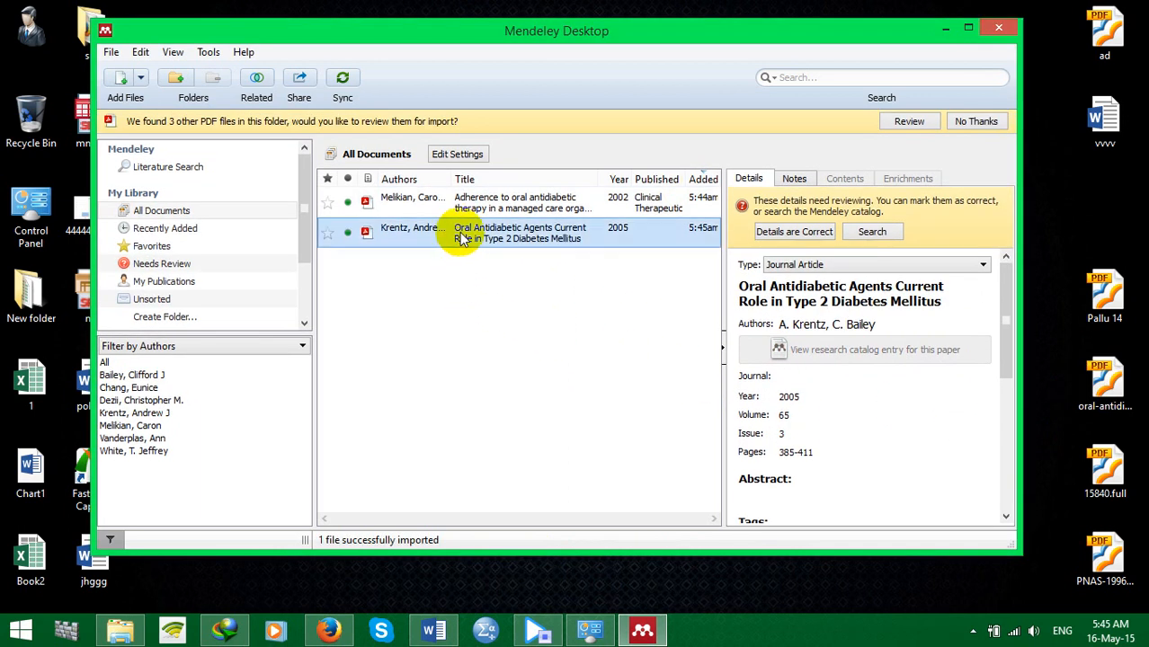
# Complete the 2005 entry from the catalogue: journal Drugs, volume 65, issue 3, plus abstract
pyautogui.click(874, 232)
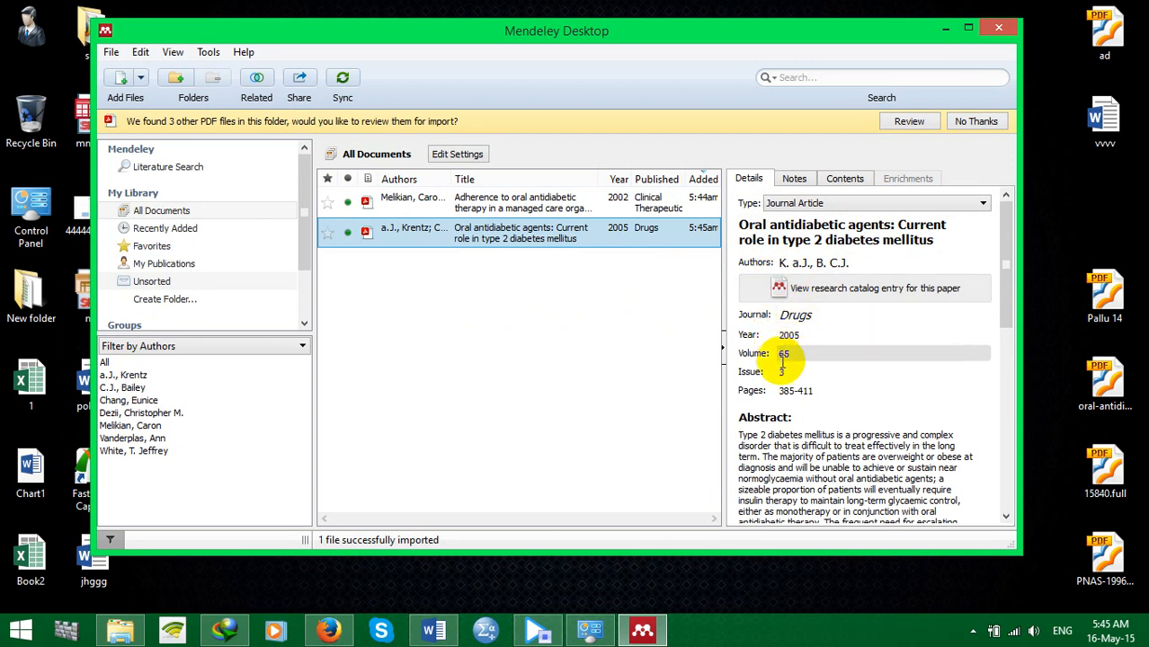
pyautogui.moveTo(1006, 273)
pyautogui.mouseDown()
pyautogui.moveTo(989, 453)
pyautogui.moveTo(1007, 250)
pyautogui.mouseUp()
pyautogui.click(620, 234)
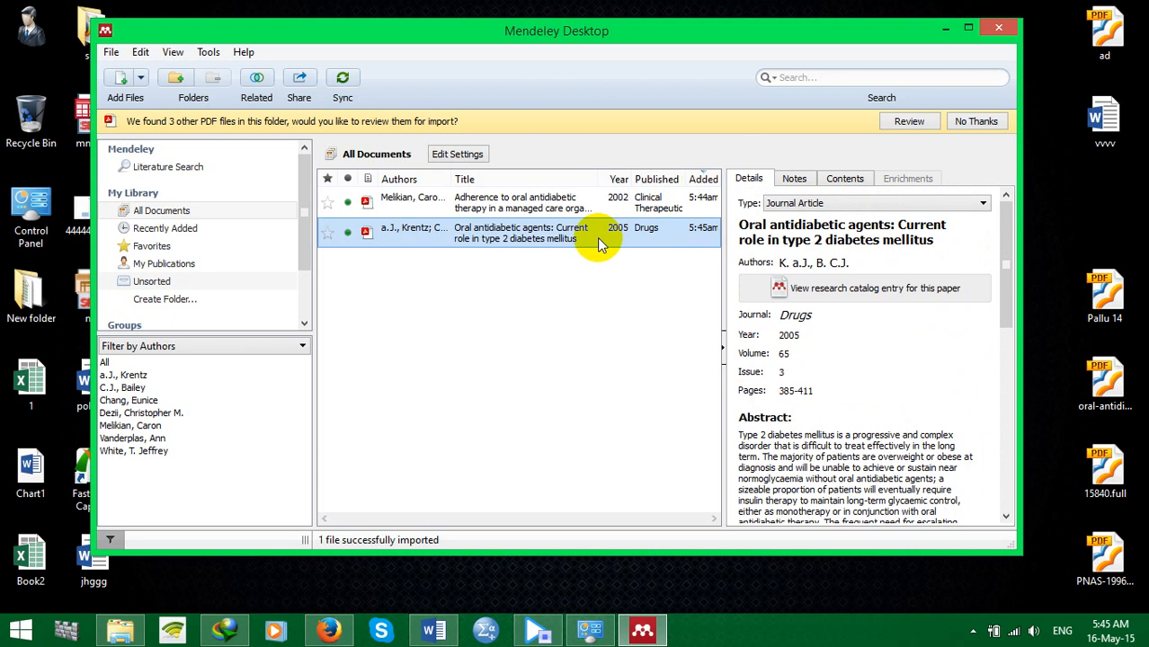
pyautogui.click(518, 209)
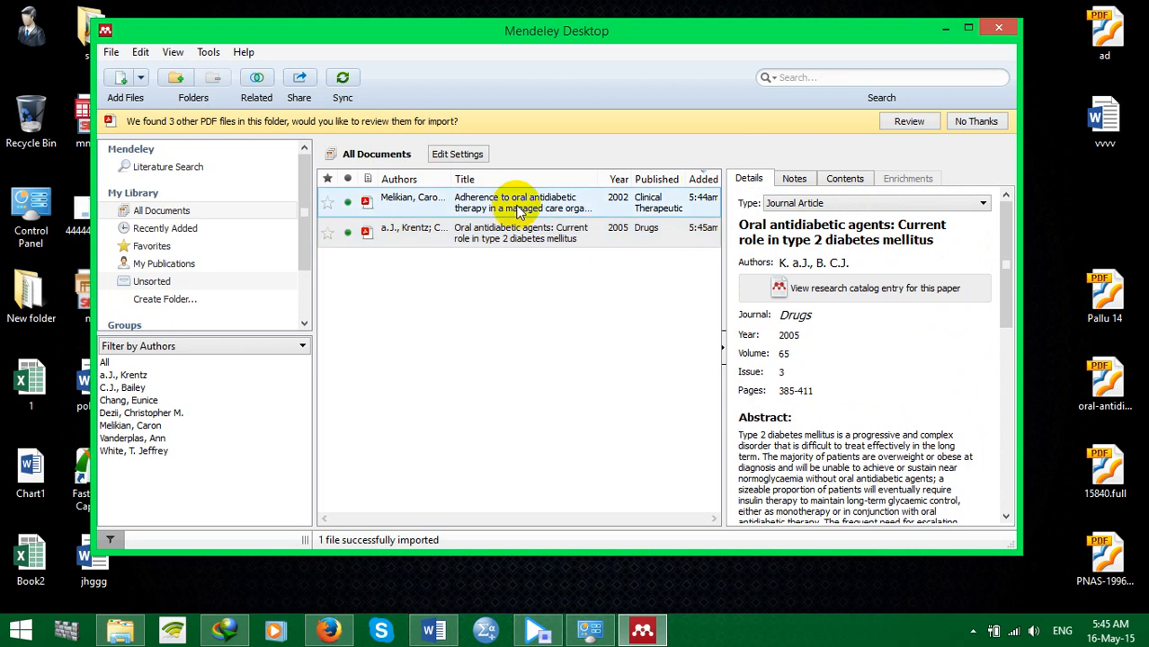
pyautogui.click(1104, 475)
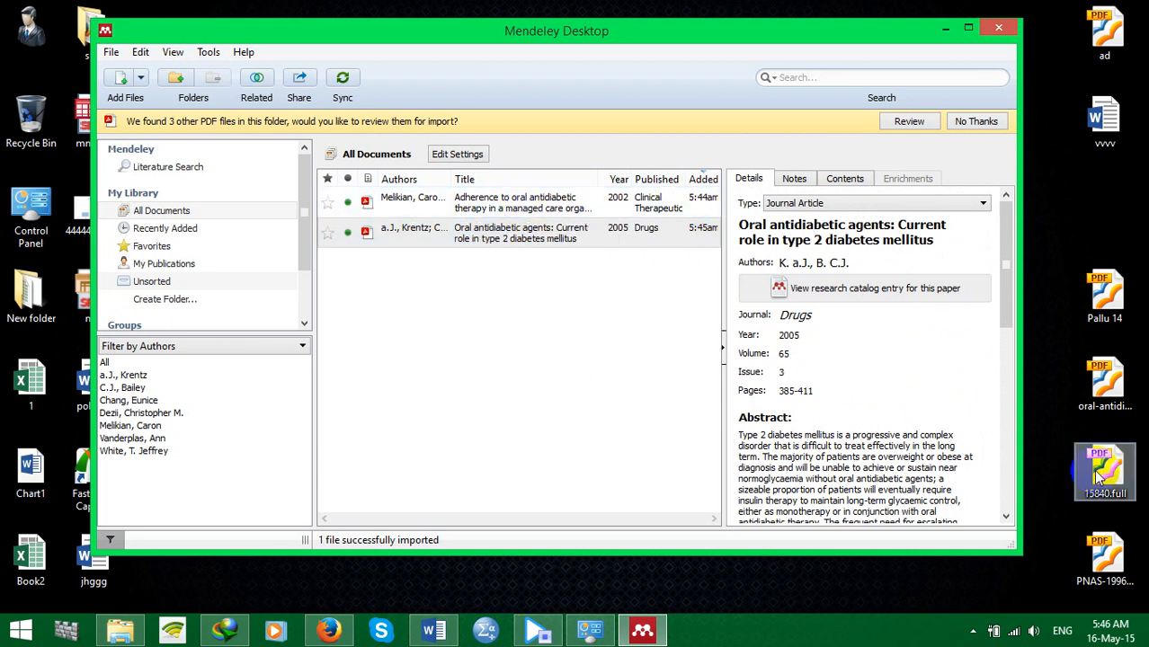
# Import the 15840.full PDF and check the sulfonylurea receptor paper's details and authors
pyautogui.moveTo(1104, 476); pyautogui.dragTo(514, 330)
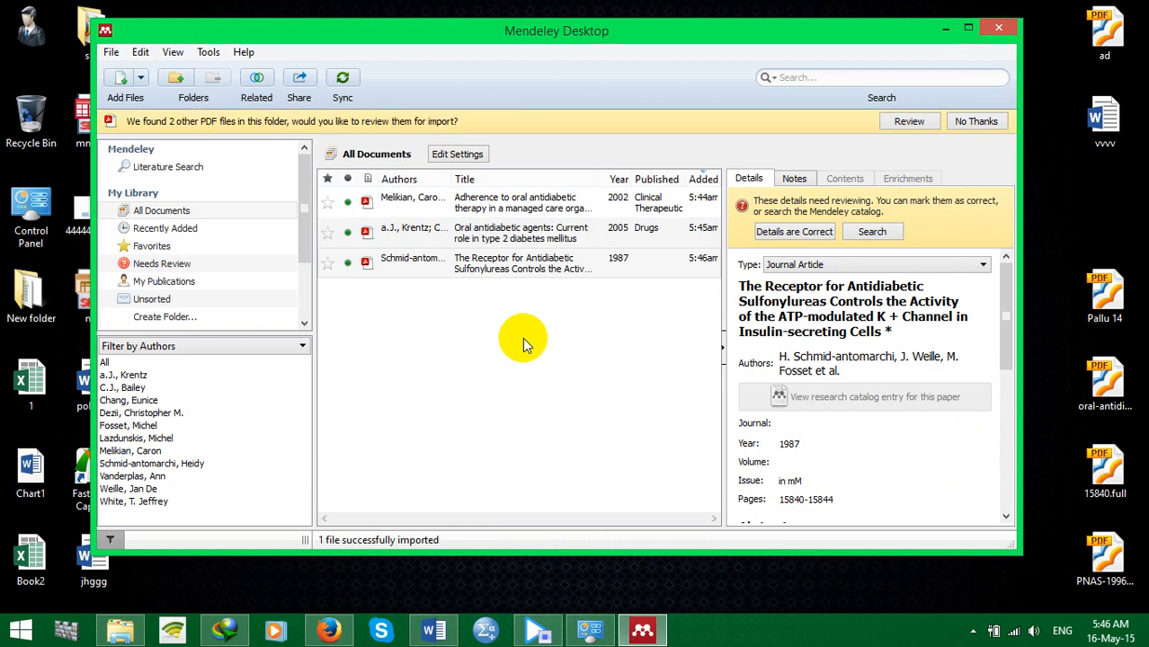
pyautogui.click(529, 268)
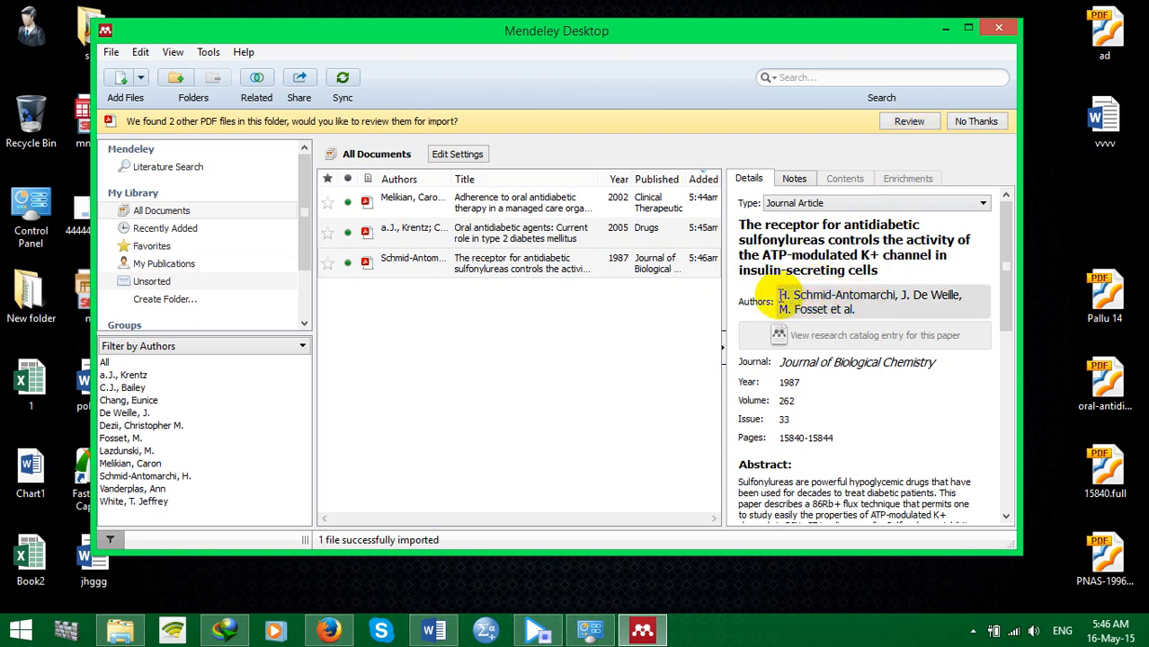
pyautogui.moveTo(780, 295); pyautogui.dragTo(879, 331)
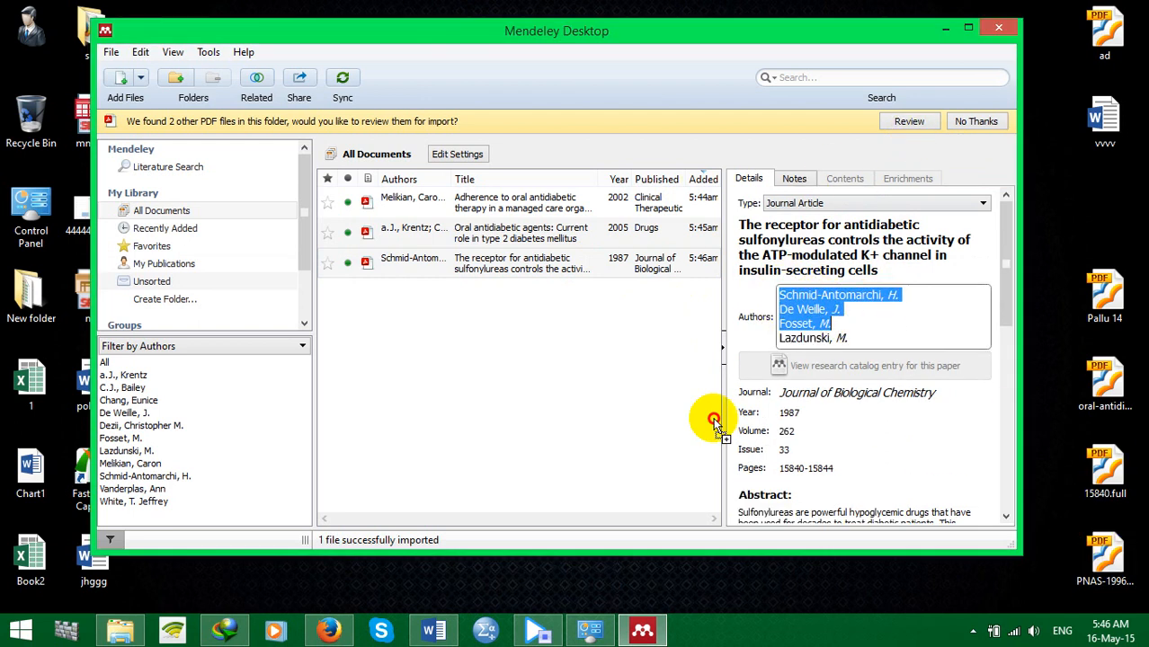
pyautogui.moveTo(714, 420); pyautogui.dragTo(520, 343)
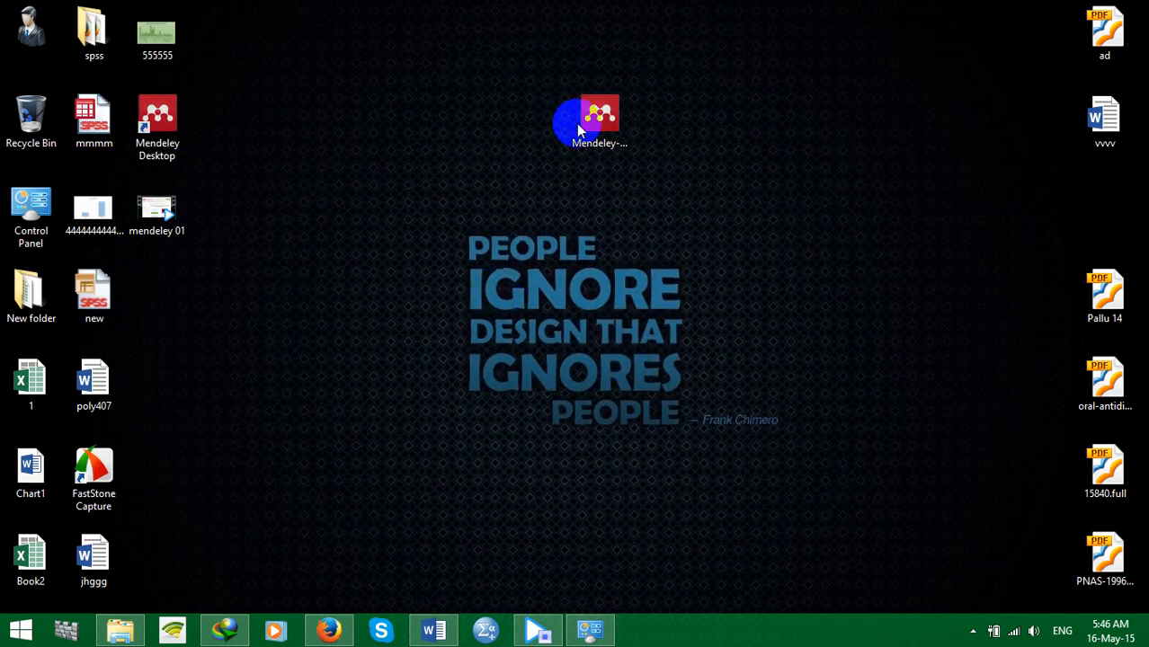
# Relaunch Mendeley Desktop from its shortcut, skip crash recovery, and close the welcome window
pyautogui.doubleClick(600, 132)
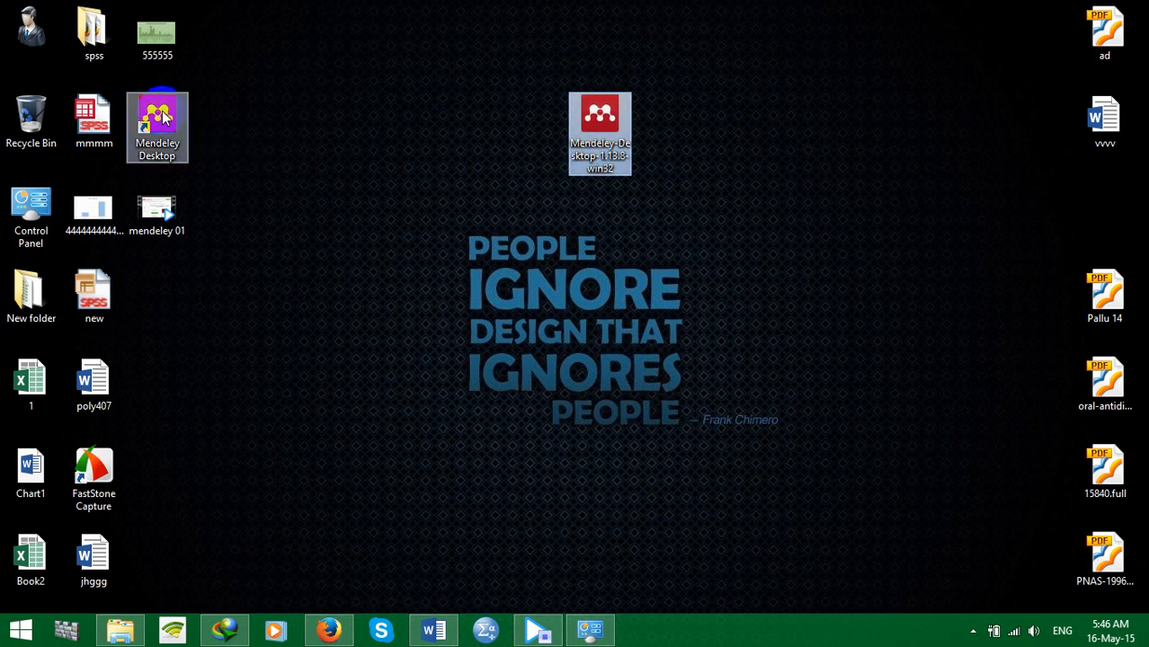
pyautogui.doubleClick(160, 122)
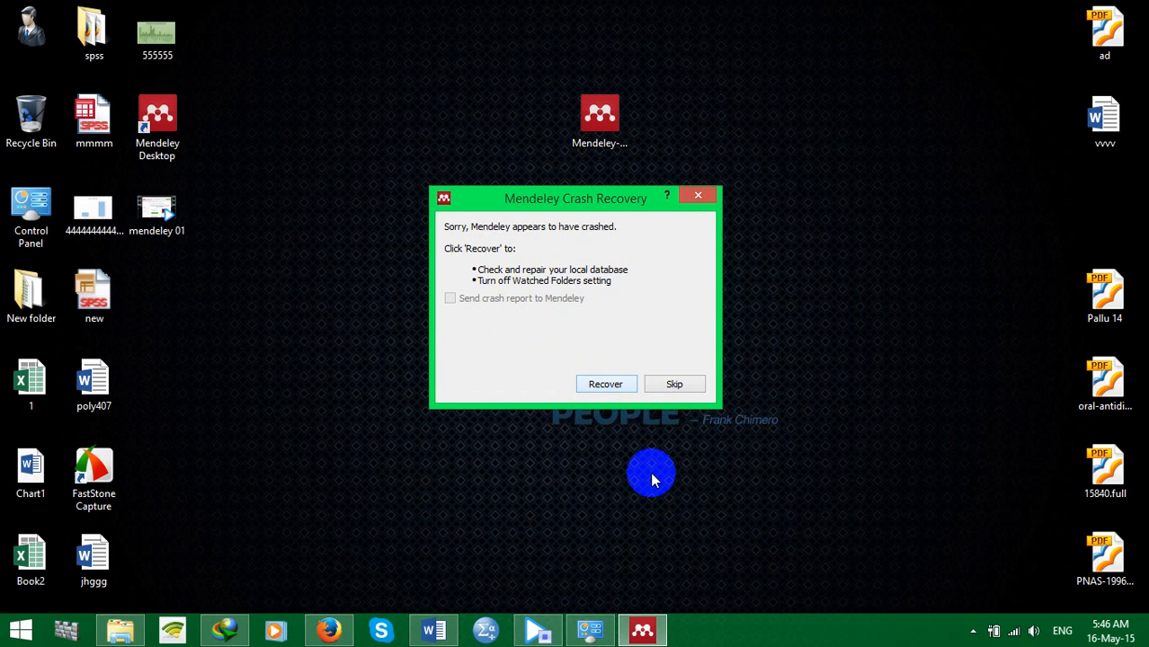
pyautogui.click(647, 620)
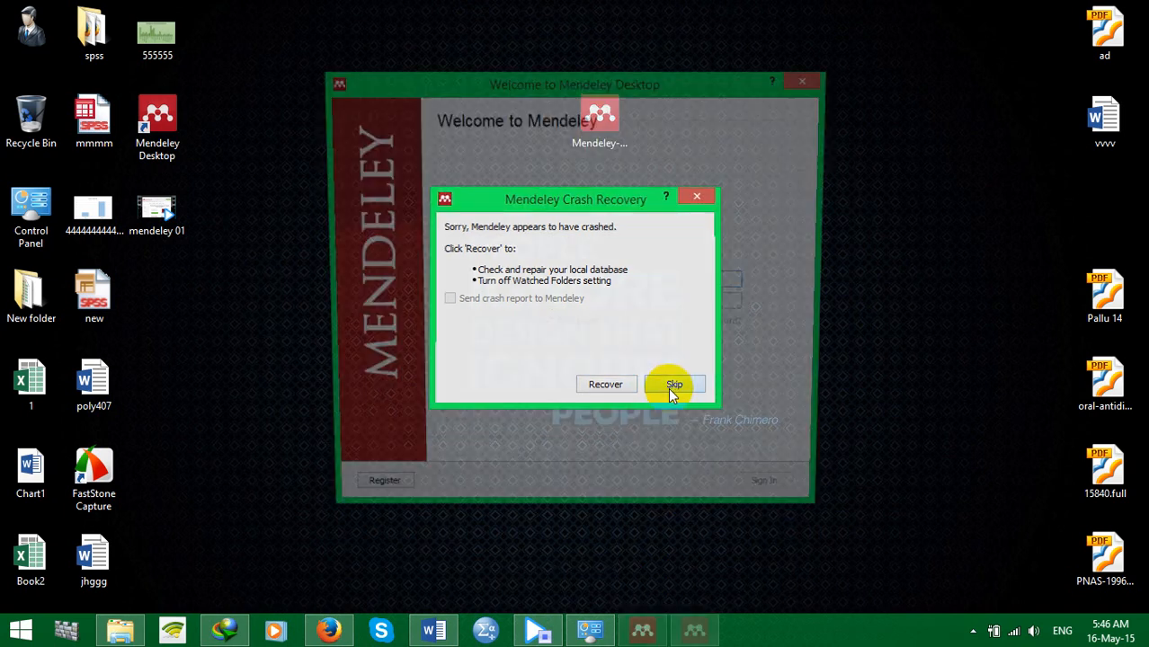
pyautogui.click(672, 385)
pyautogui.click(812, 83)
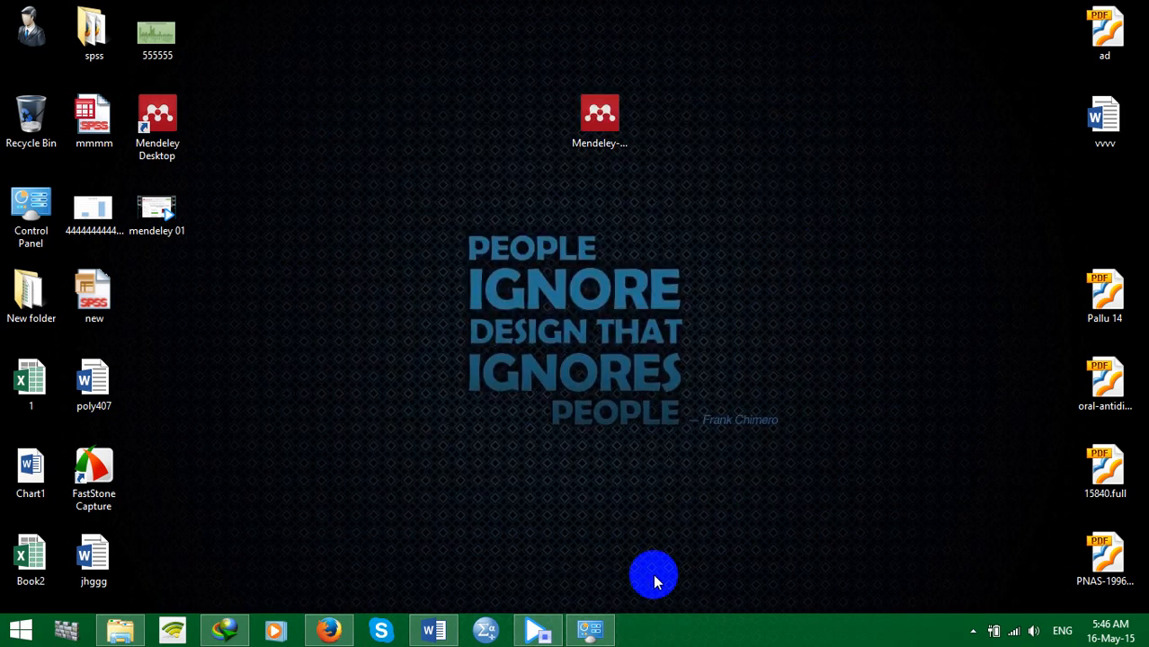
pyautogui.moveTo(592, 627)
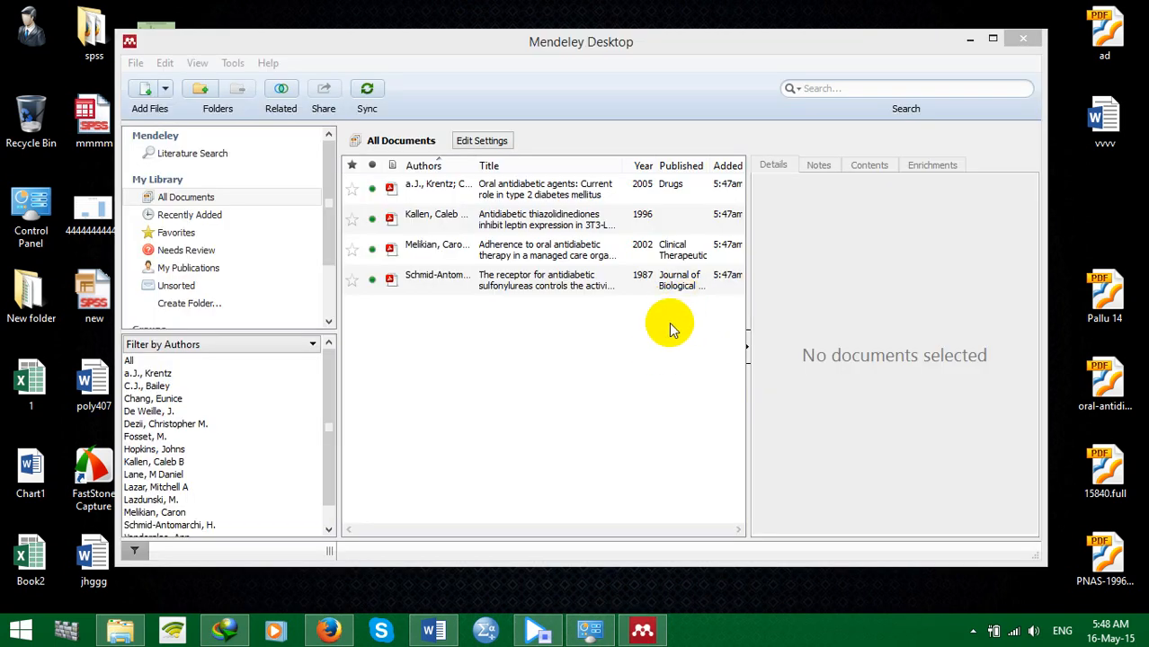
# Search the catalogue for the 1996 Kallen paper's details and mark them as correct
pyautogui.click(555, 285)
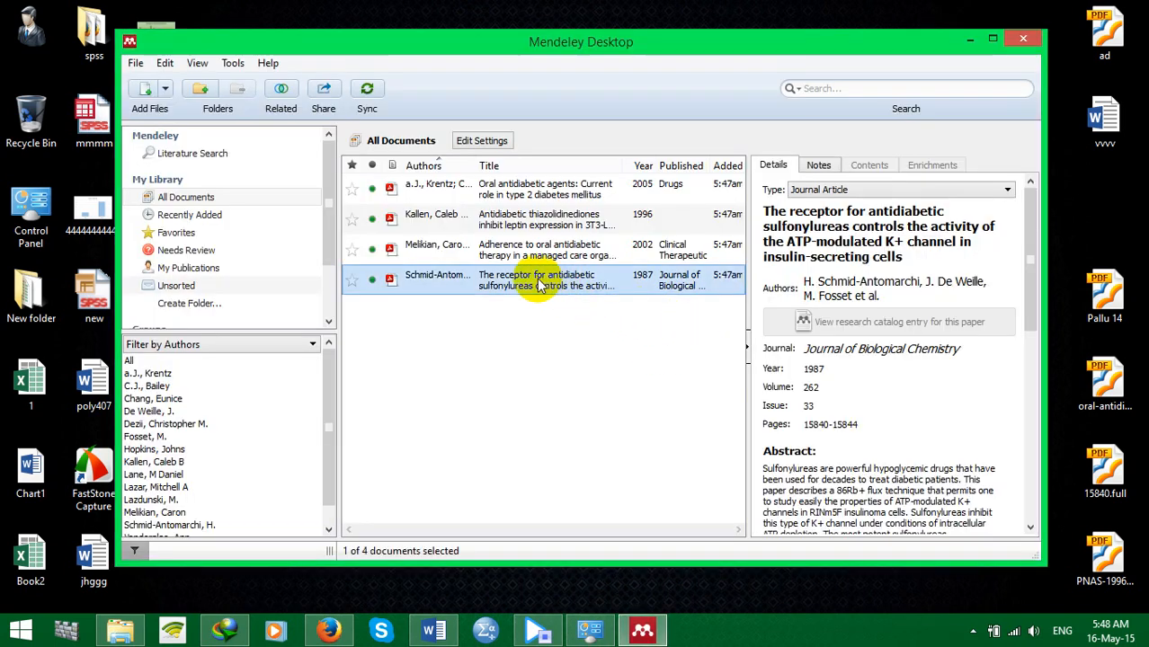
pyautogui.click(514, 249)
pyautogui.click(518, 190)
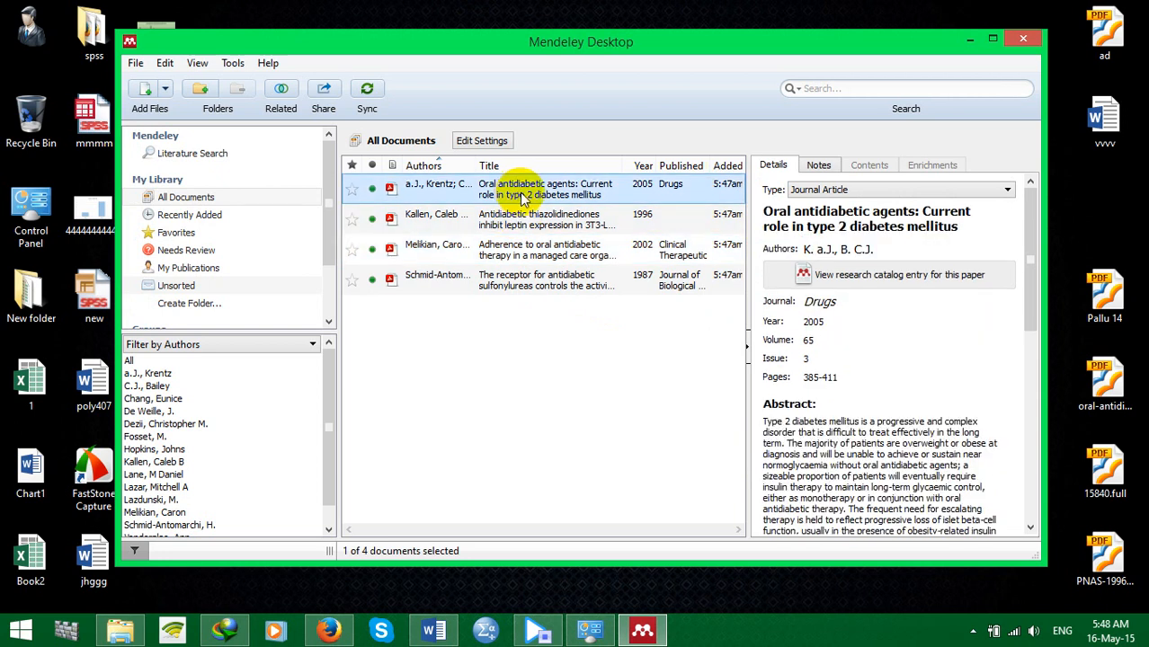
pyautogui.click(511, 227)
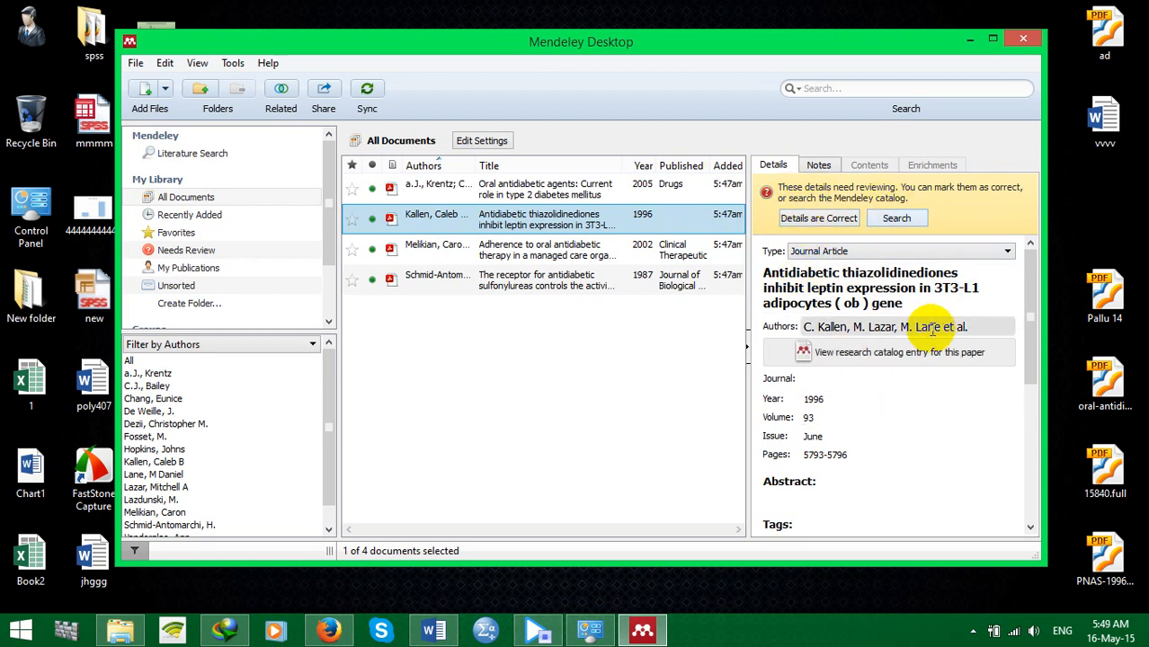
pyautogui.moveTo(1032, 319); pyautogui.dragTo(1029, 263)
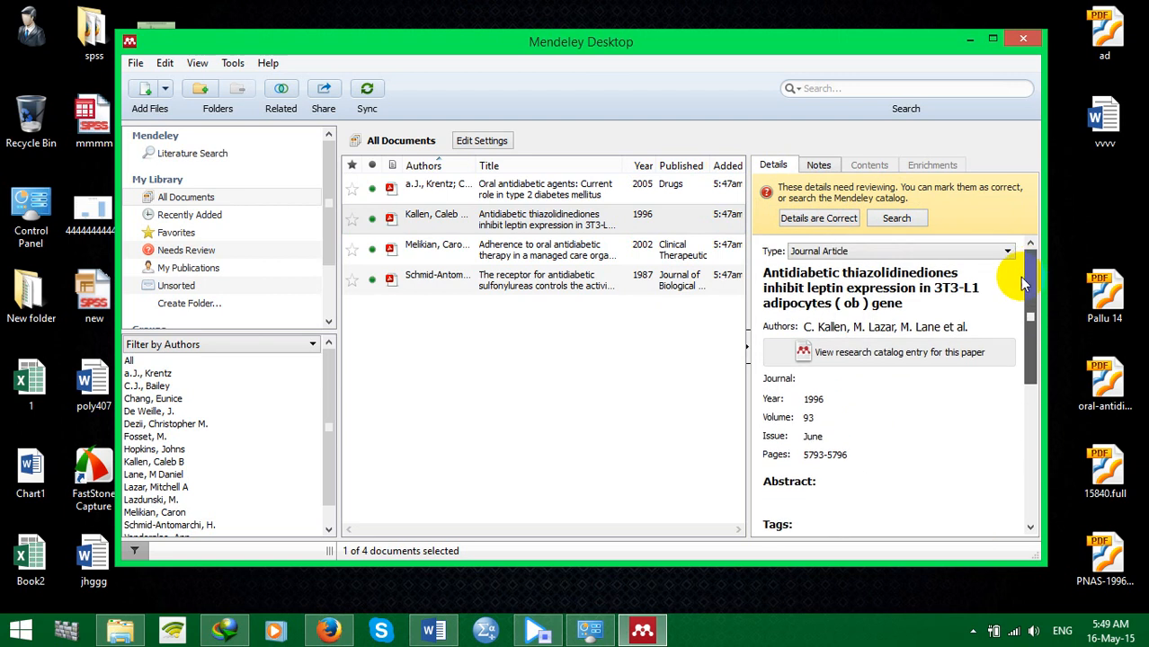
pyautogui.click(896, 221)
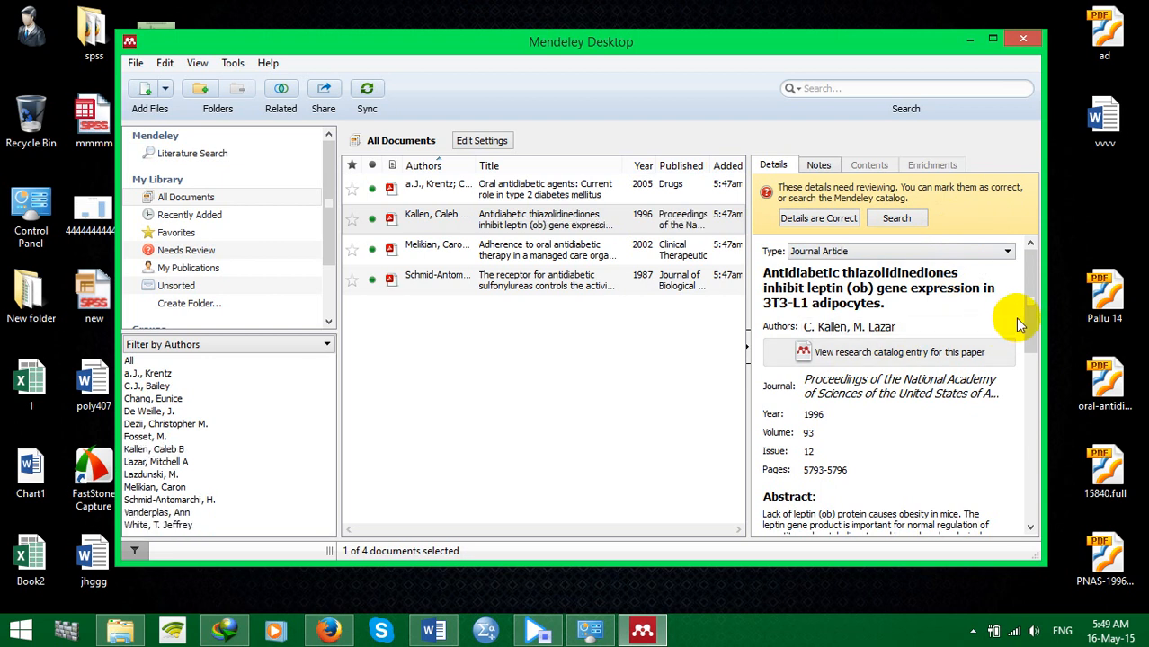
pyautogui.moveTo(1034, 306); pyautogui.dragTo(989, 148)
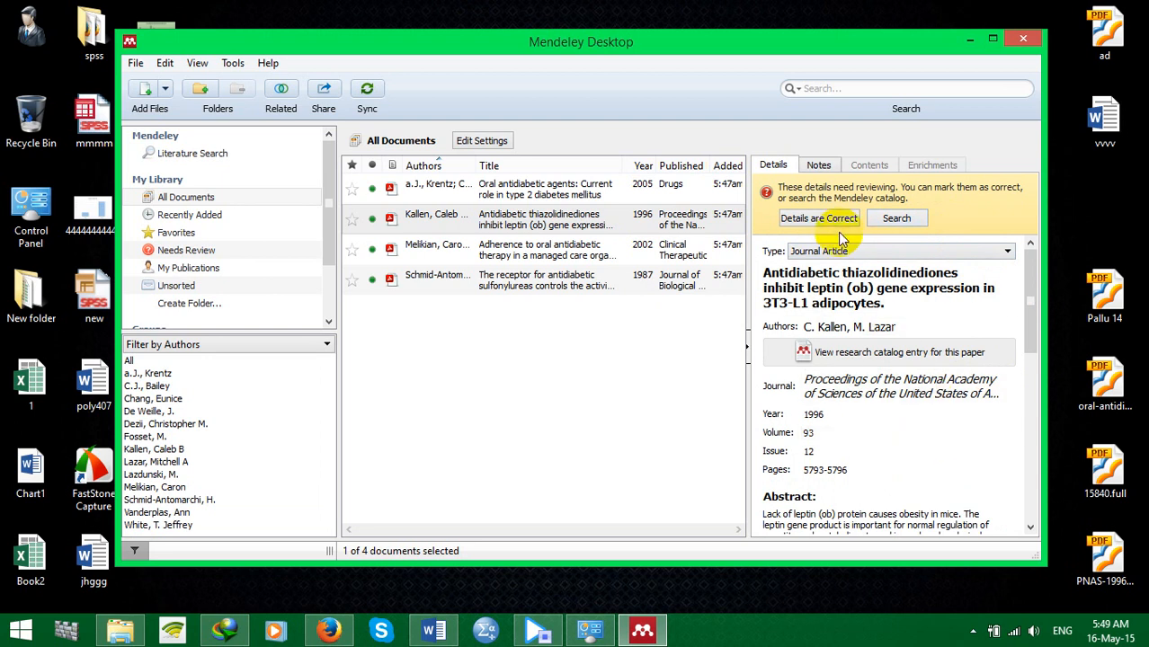
pyautogui.click(812, 219)
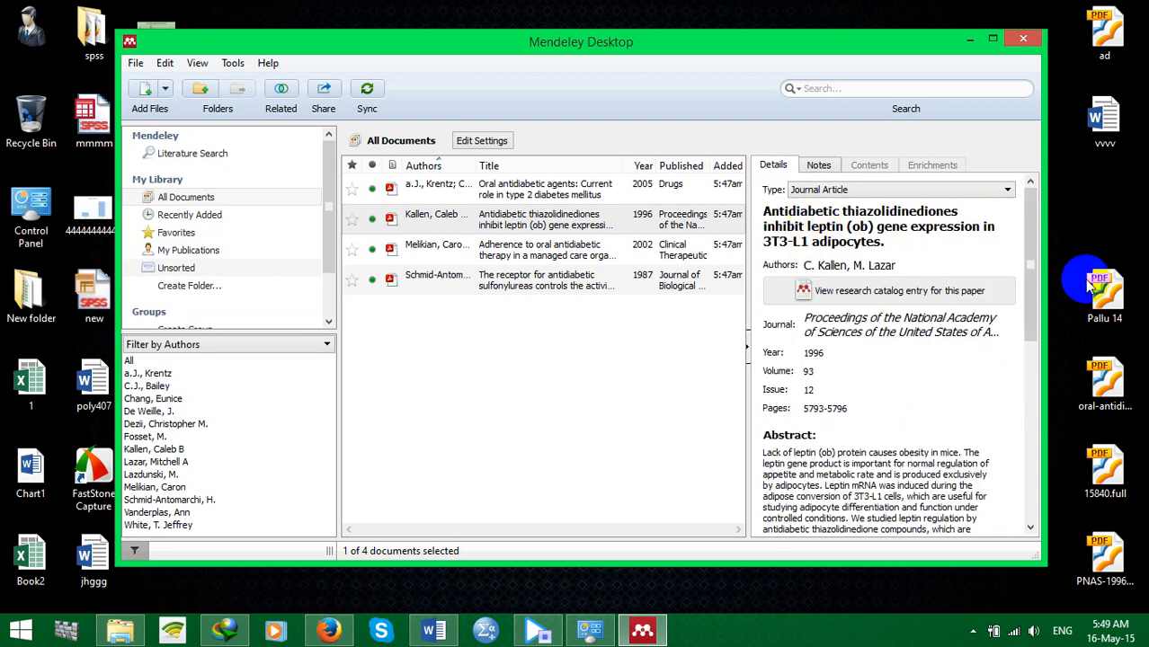
pyautogui.moveTo(1025, 248); pyautogui.dragTo(1025, 248)
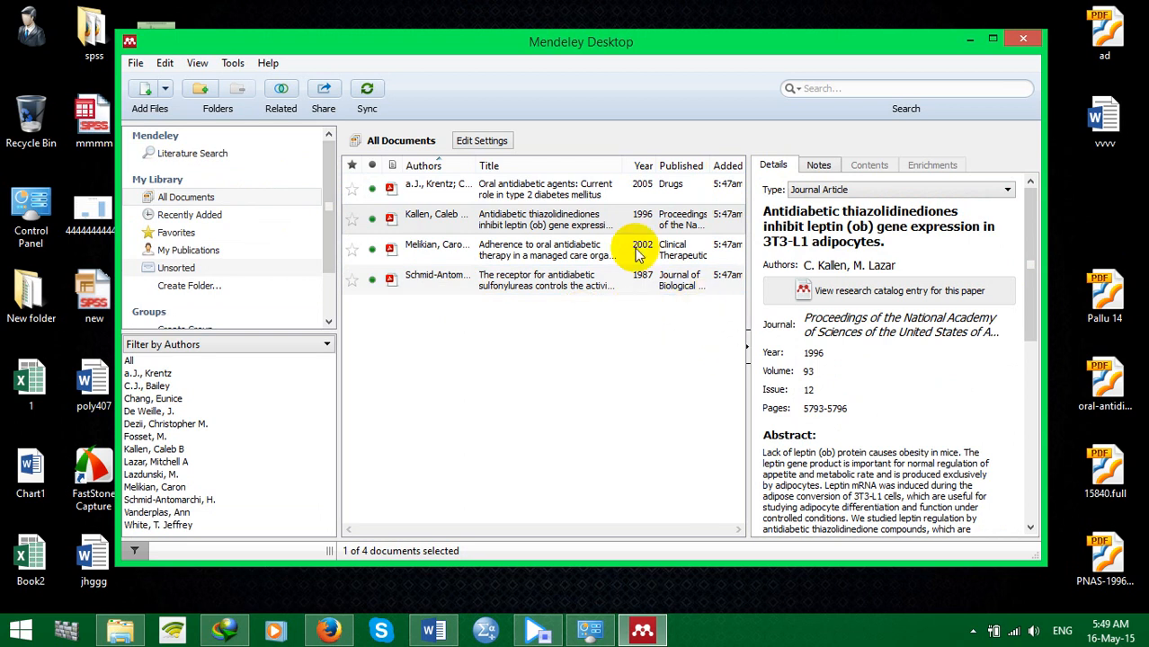
pyautogui.moveTo(590, 47); pyautogui.dragTo(609, 64)
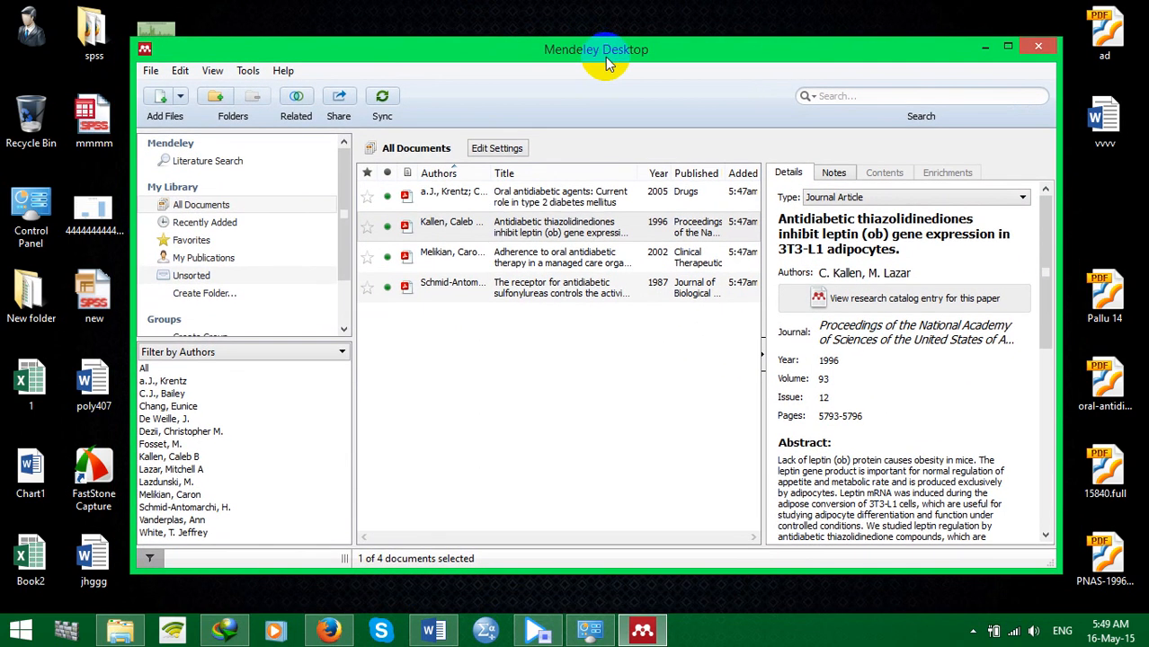
# Paste the pioglitazone analogues paragraph into Document1, then check the Krentz paper in Mendeley
pyautogui.click(441, 634)
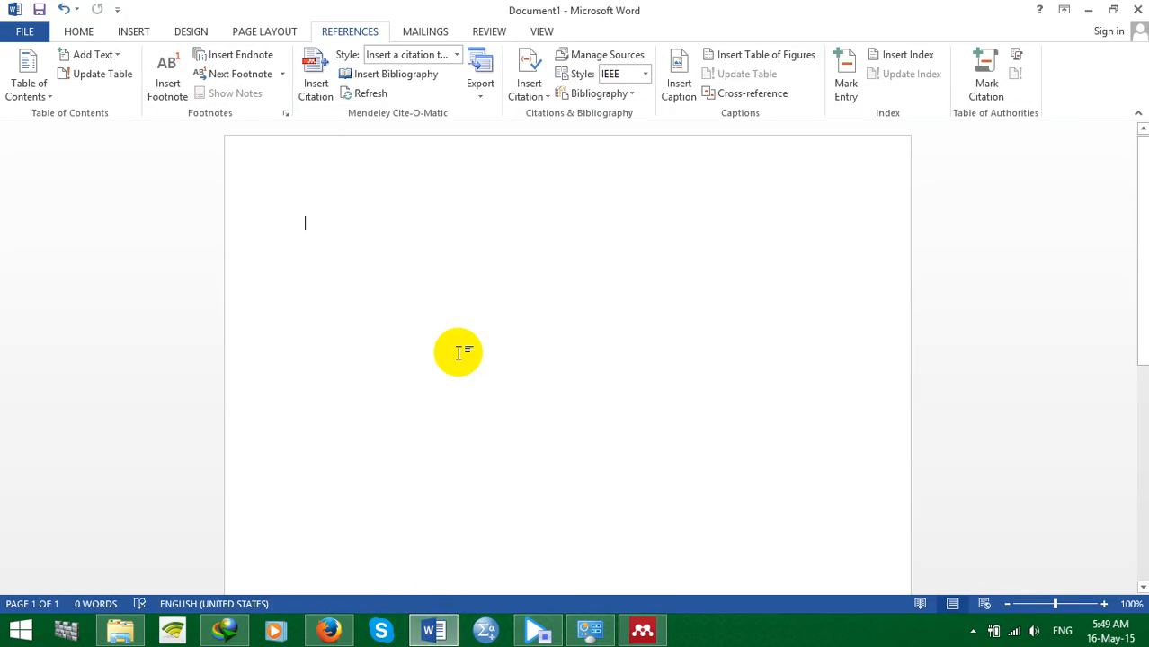
pyautogui.write('Various analogues of a new anti-diabetic agent, pioglitazone, were synthesized in order to study in more detail the structure-activity relationships of this class of drug')
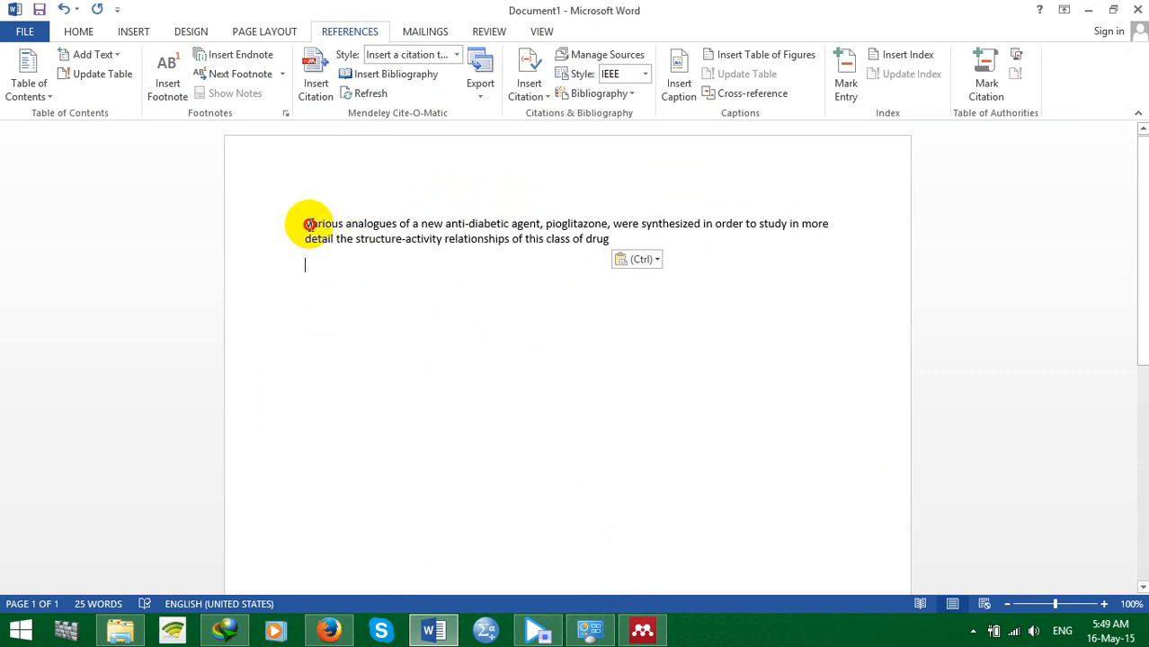
pyautogui.moveTo(308, 225); pyautogui.dragTo(604, 239)
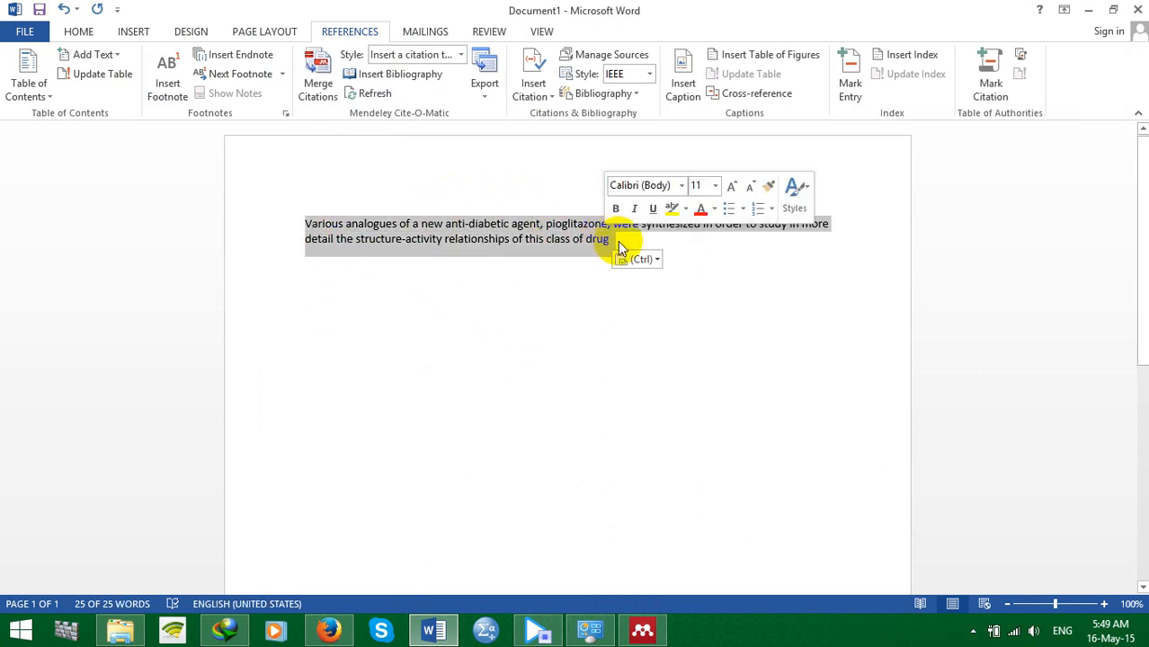
pyautogui.click(687, 490)
pyautogui.click(642, 630)
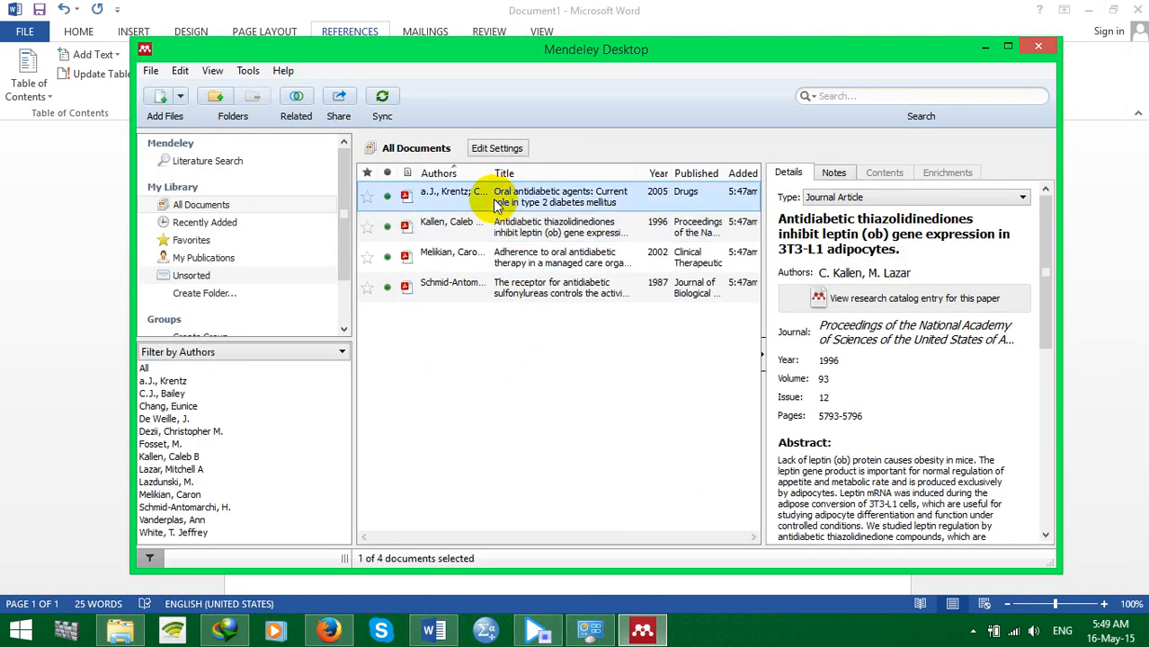
pyautogui.click(496, 194)
pyautogui.click(430, 632)
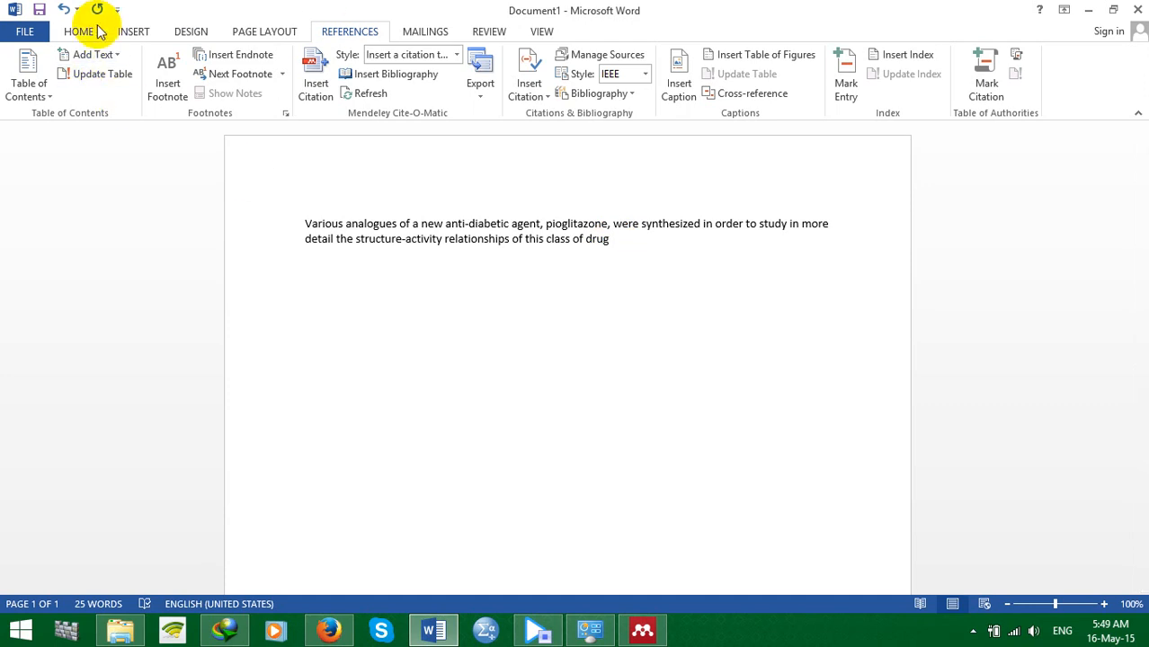
# Insert a Mendeley citation (2005) to the Drugs oral antidiabetic agents paper after the sentence
pyautogui.click(316, 86)
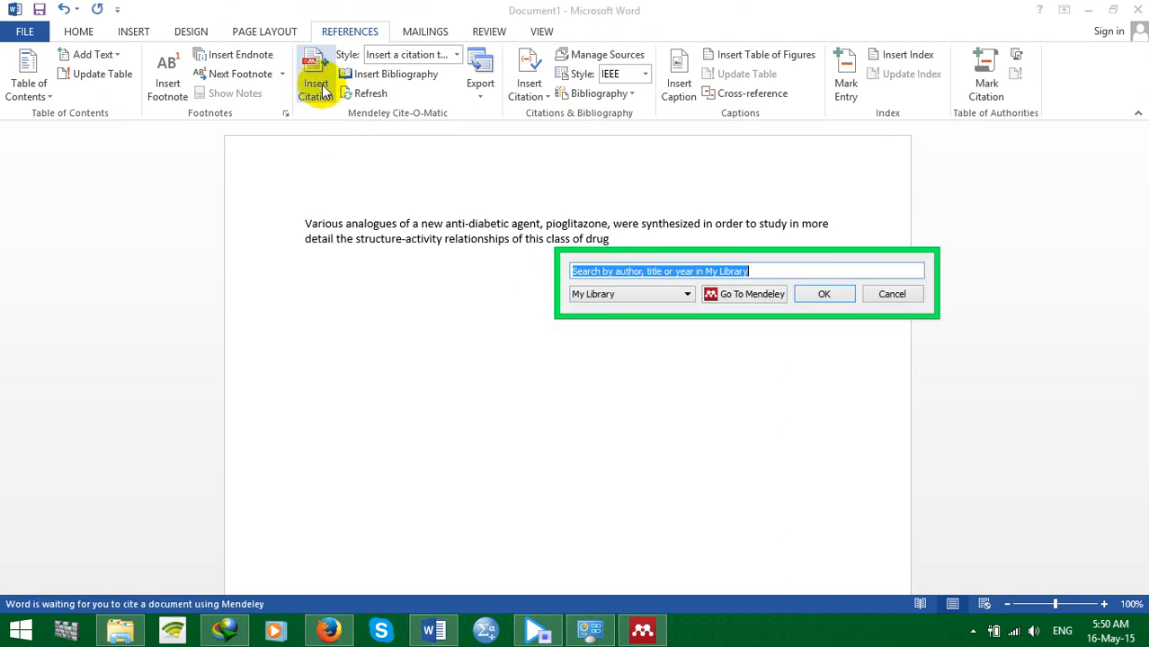
pyautogui.click(749, 296)
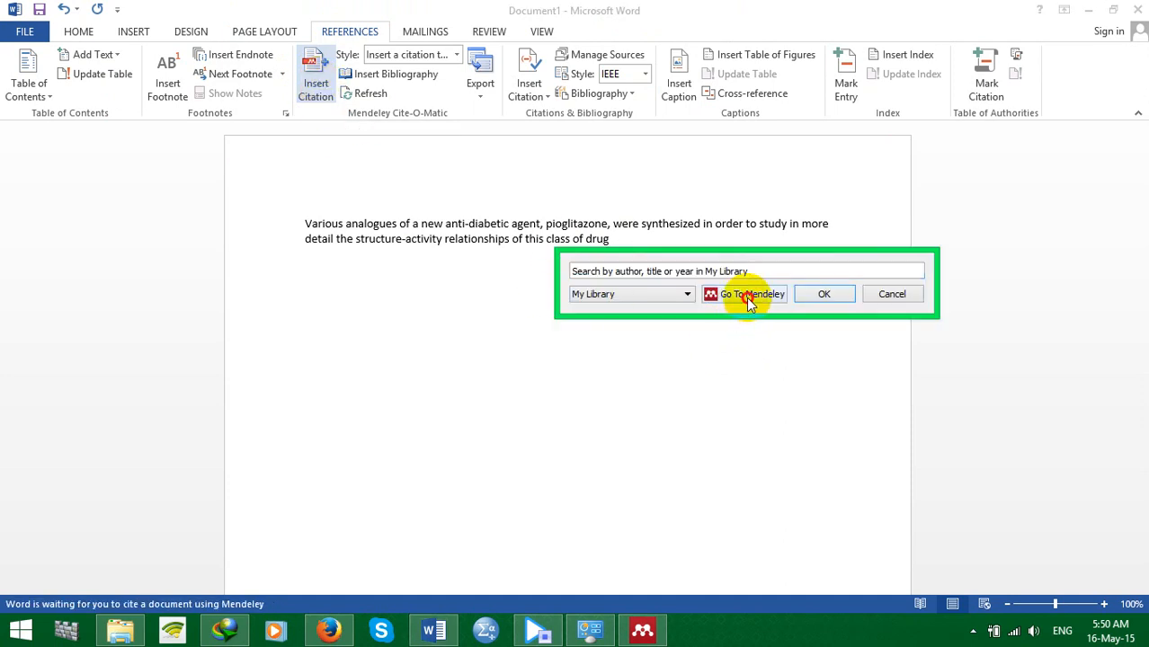
pyautogui.click(409, 197)
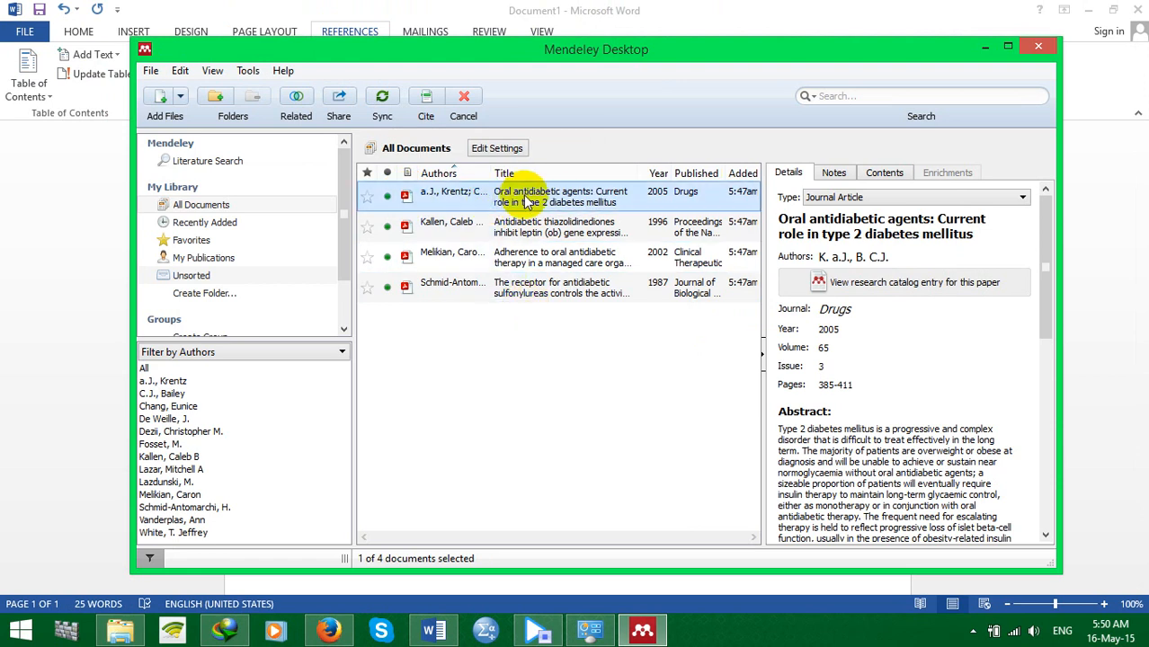
pyautogui.click(434, 633)
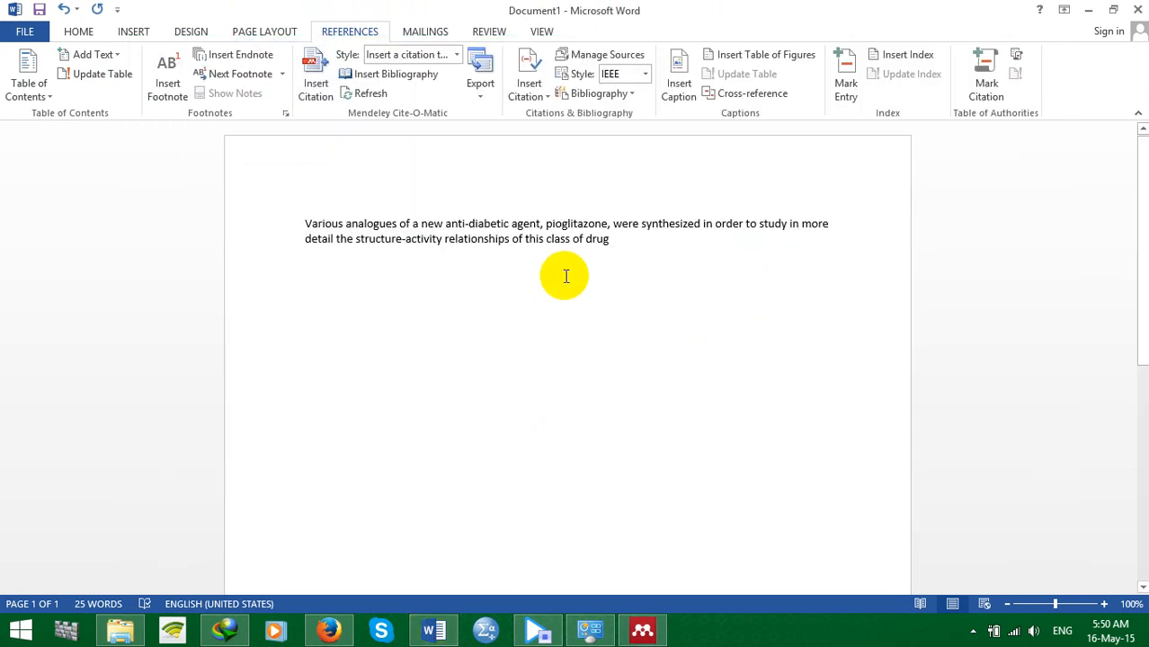
pyautogui.click(642, 632)
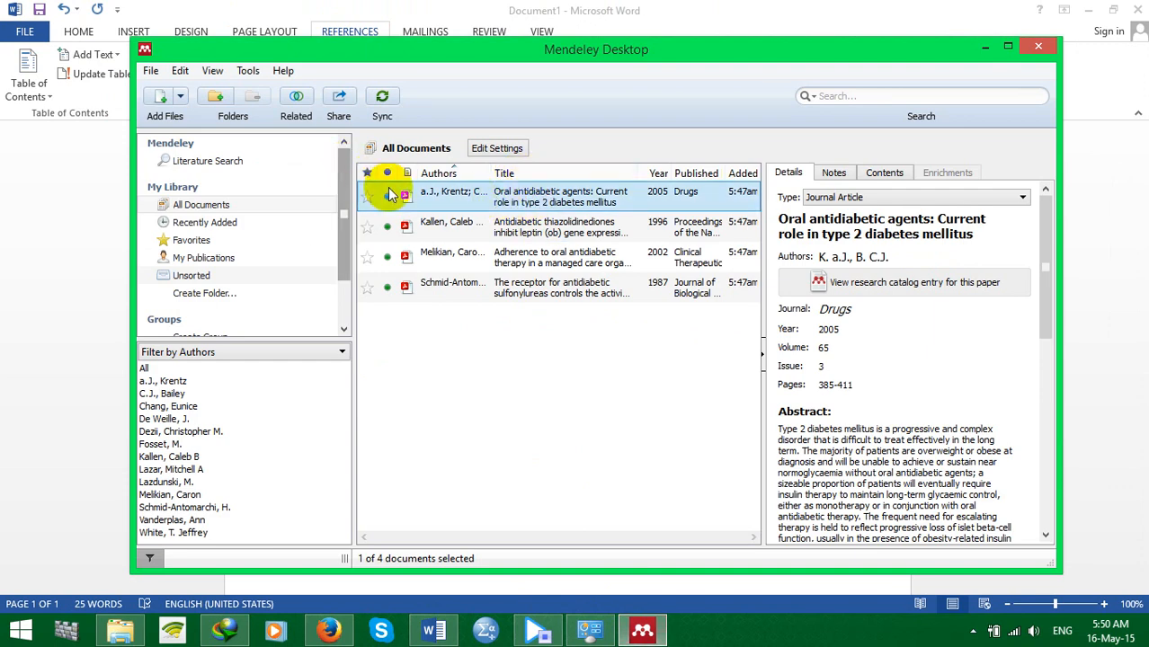
pyautogui.click(433, 633)
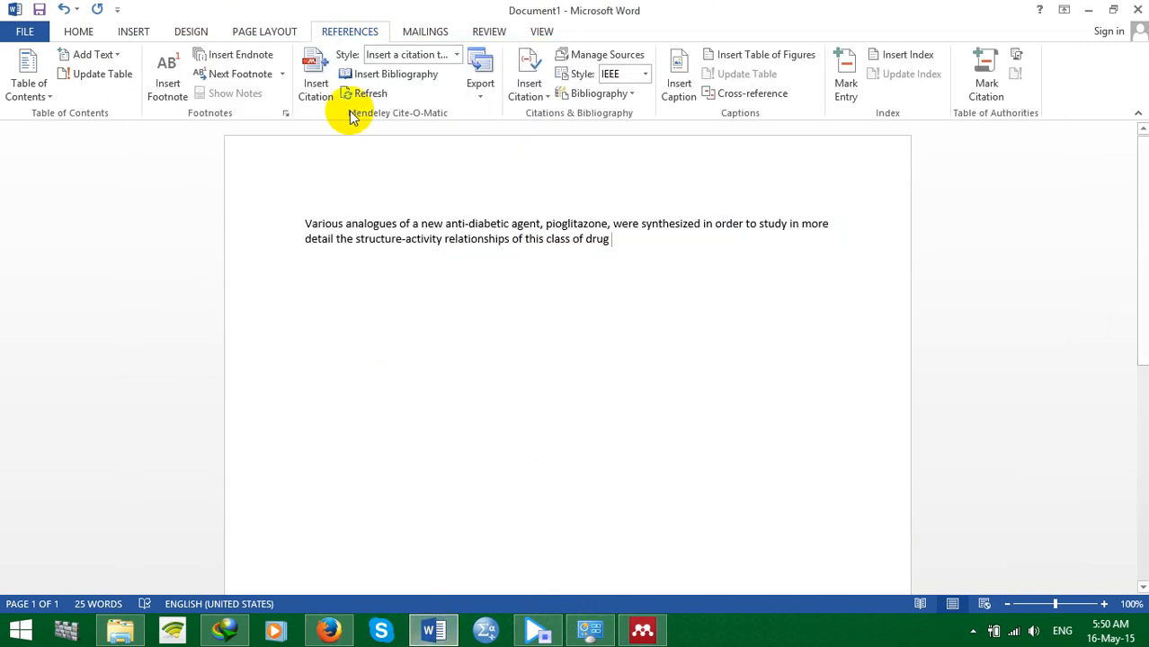
pyautogui.click(316, 76)
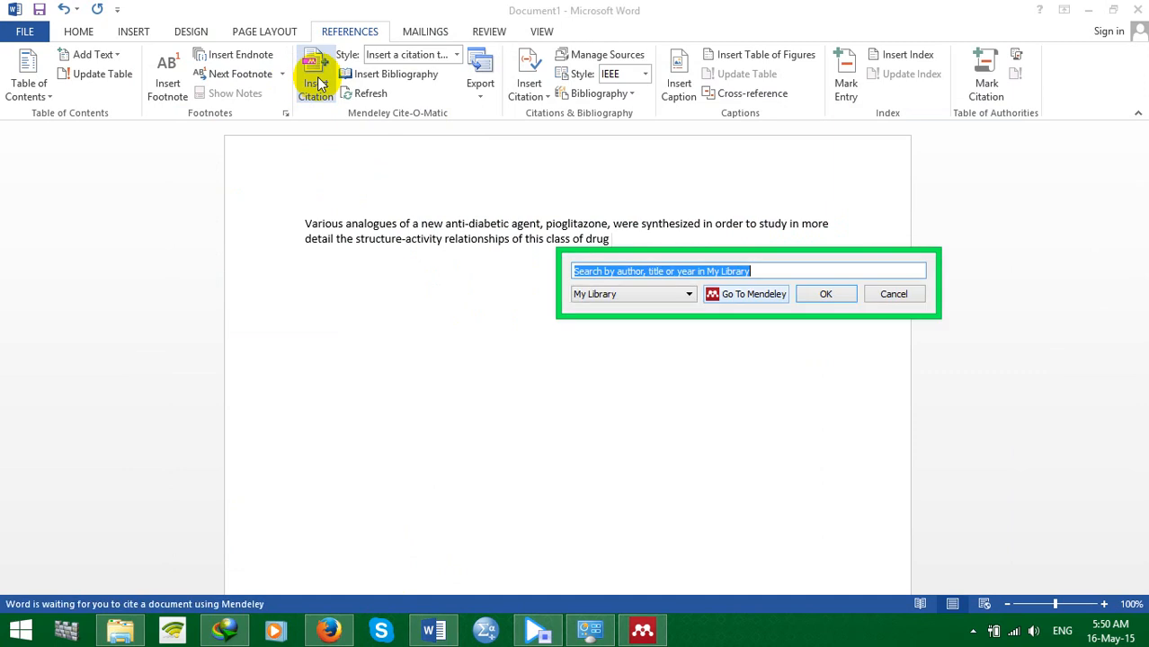
pyautogui.click(746, 294)
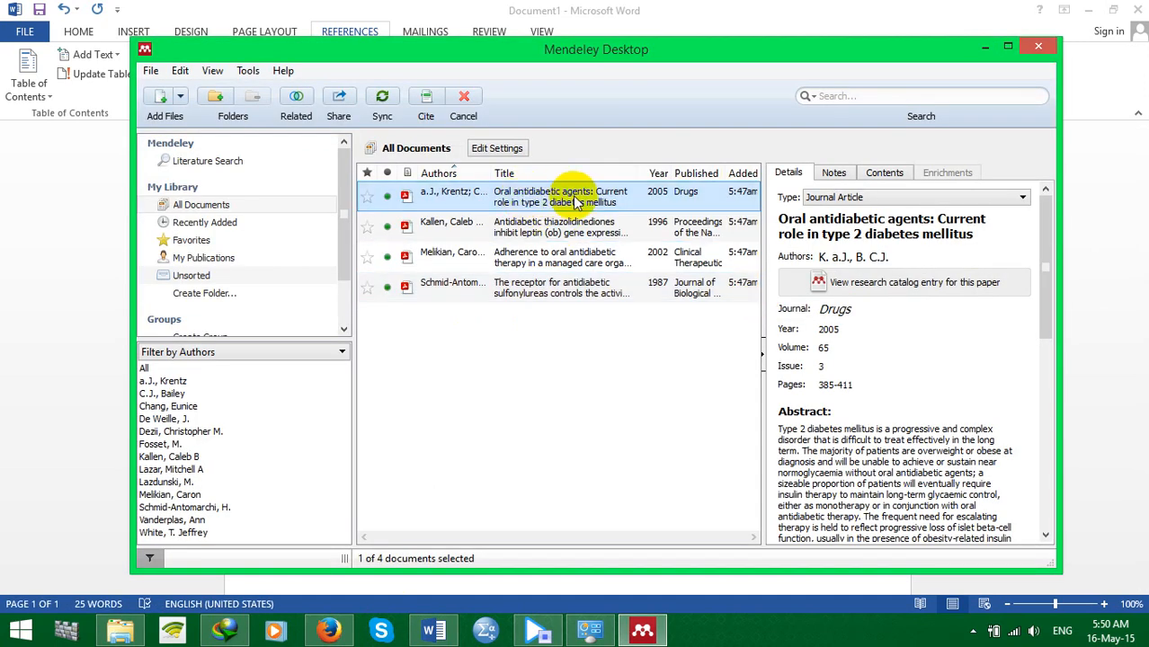
pyautogui.click(429, 97)
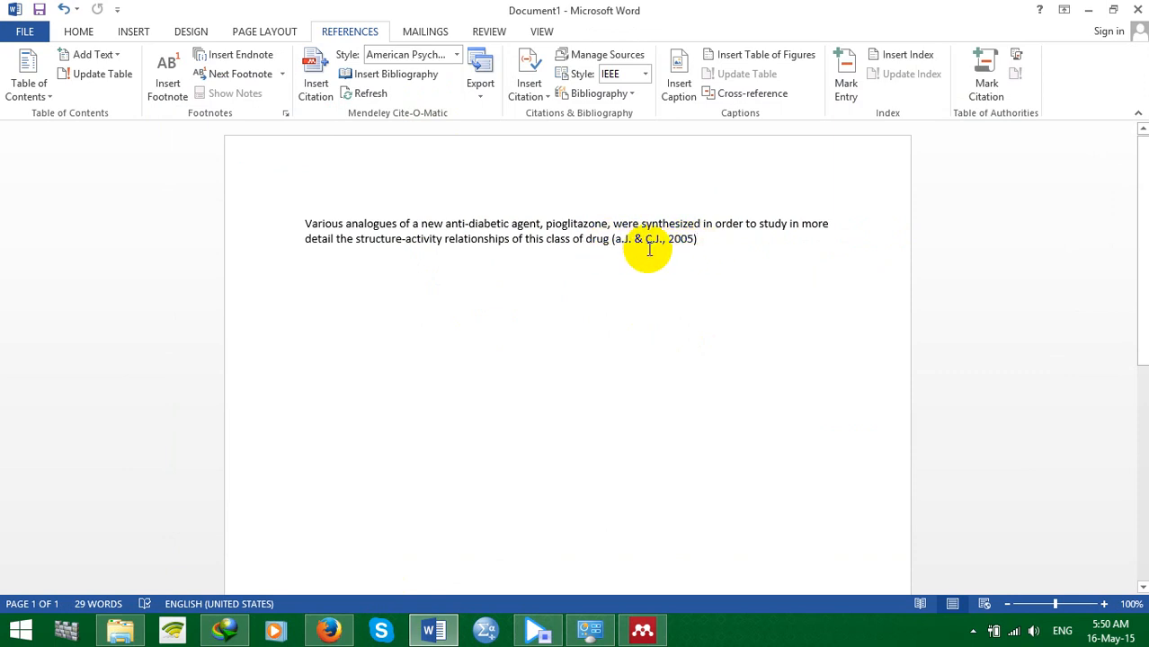
# Close the sentence with a period, add a 'Refences:' heading and insert the Mendeley bibliography under it
pyautogui.write('.')
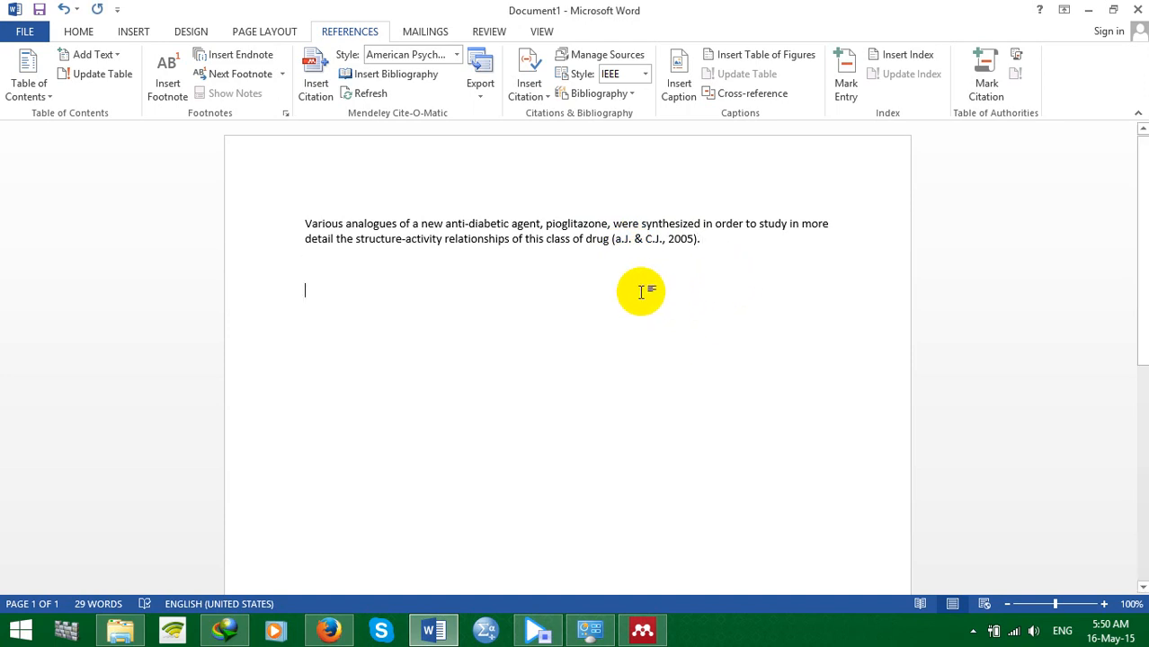
pyautogui.press('Return')
pyautogui.press('Return')
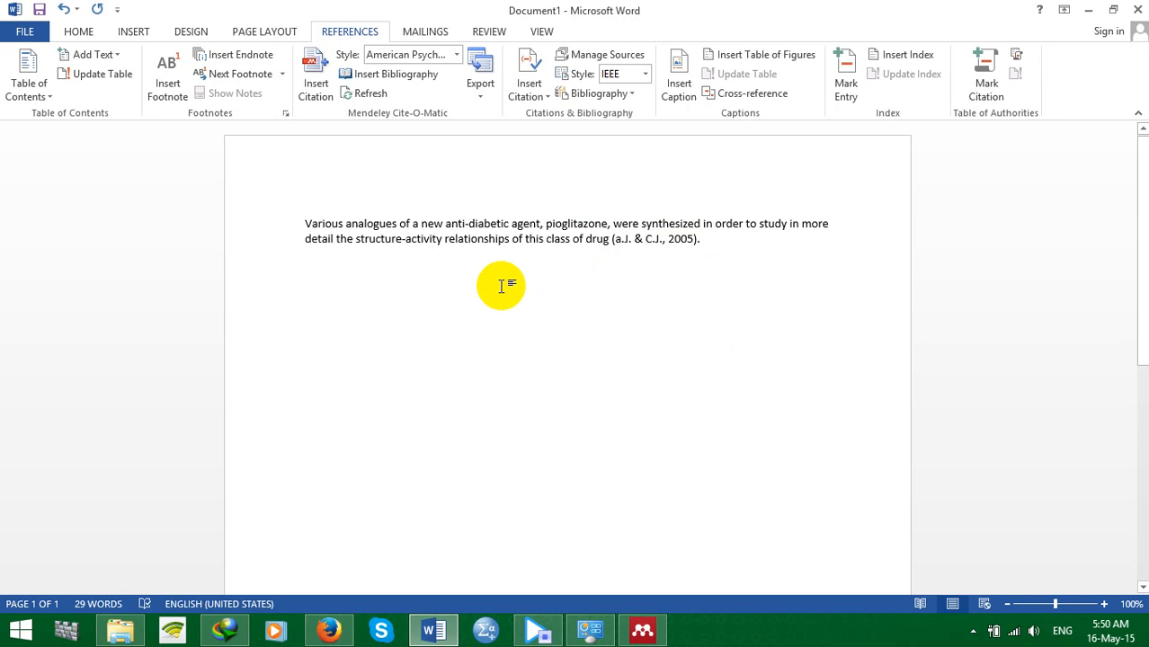
pyautogui.write('Refences:')
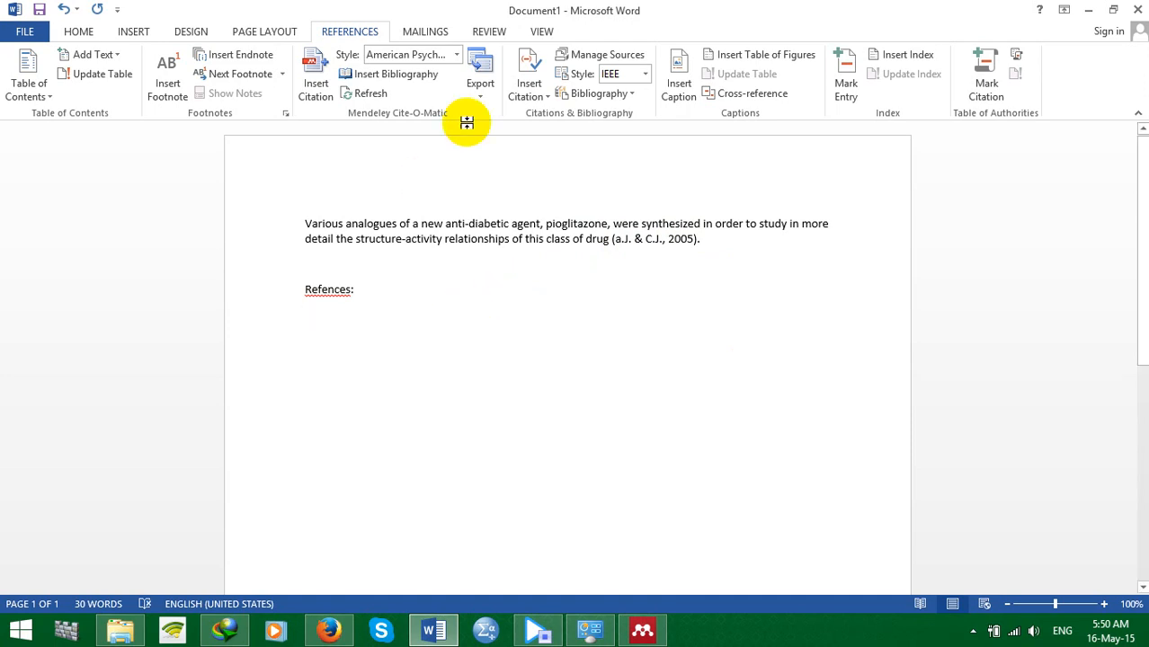
pyautogui.click(401, 79)
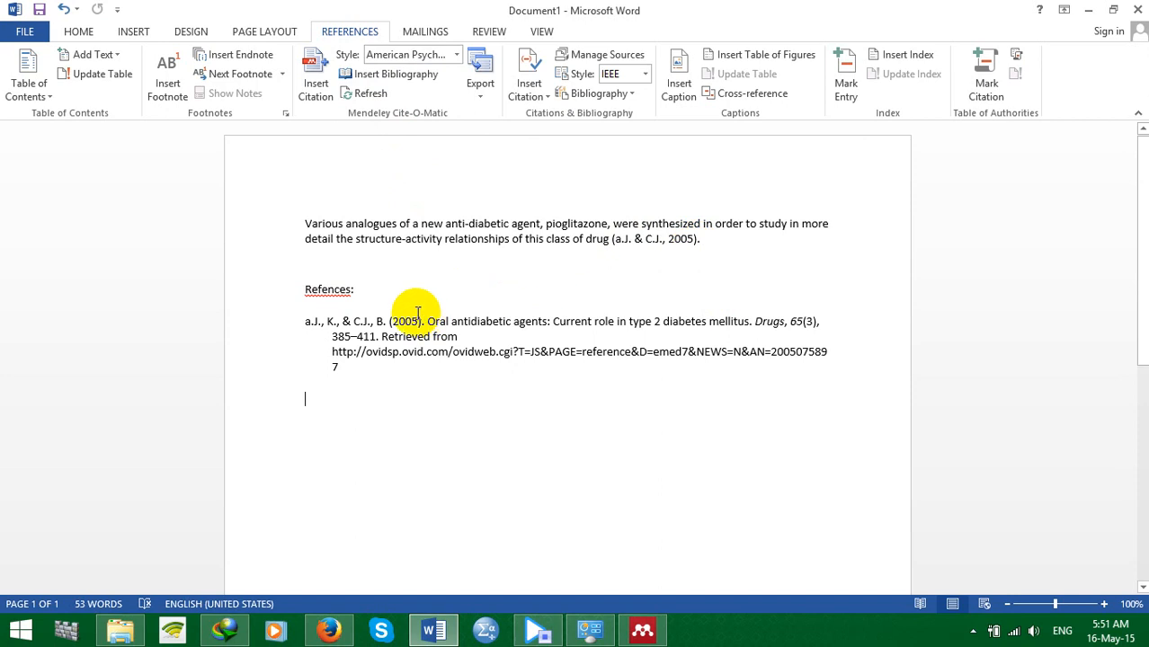
# Paste a second copy of the pioglitazone sentence right after the first '2005).' citation
pyautogui.tripleClick(351, 366)
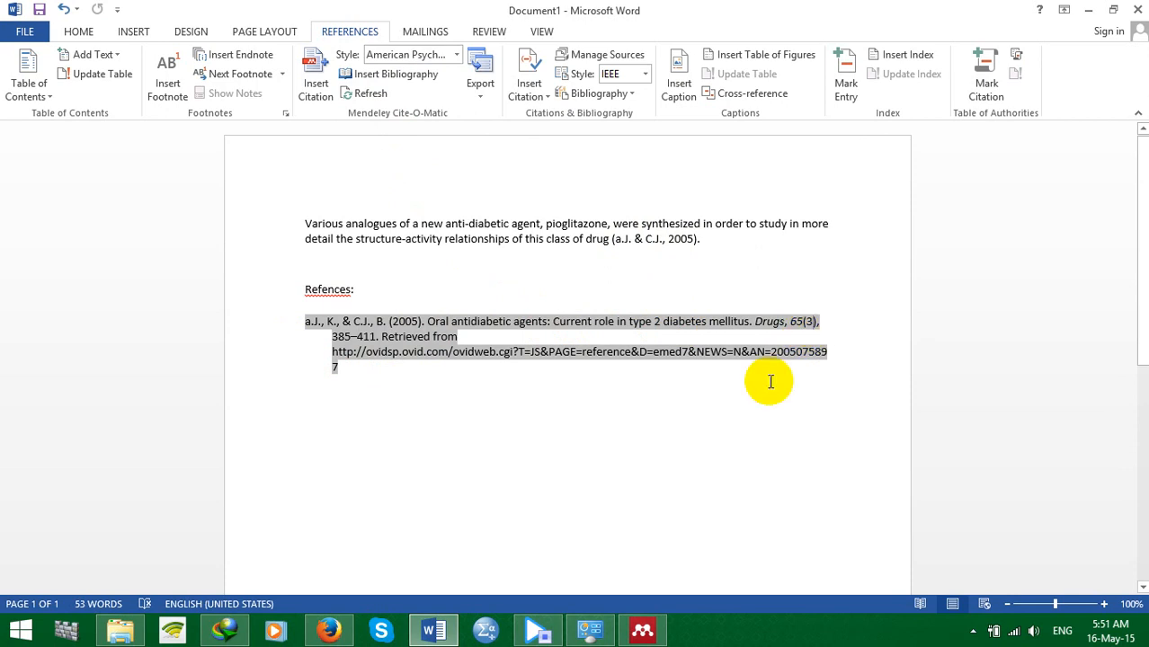
pyautogui.click(728, 433)
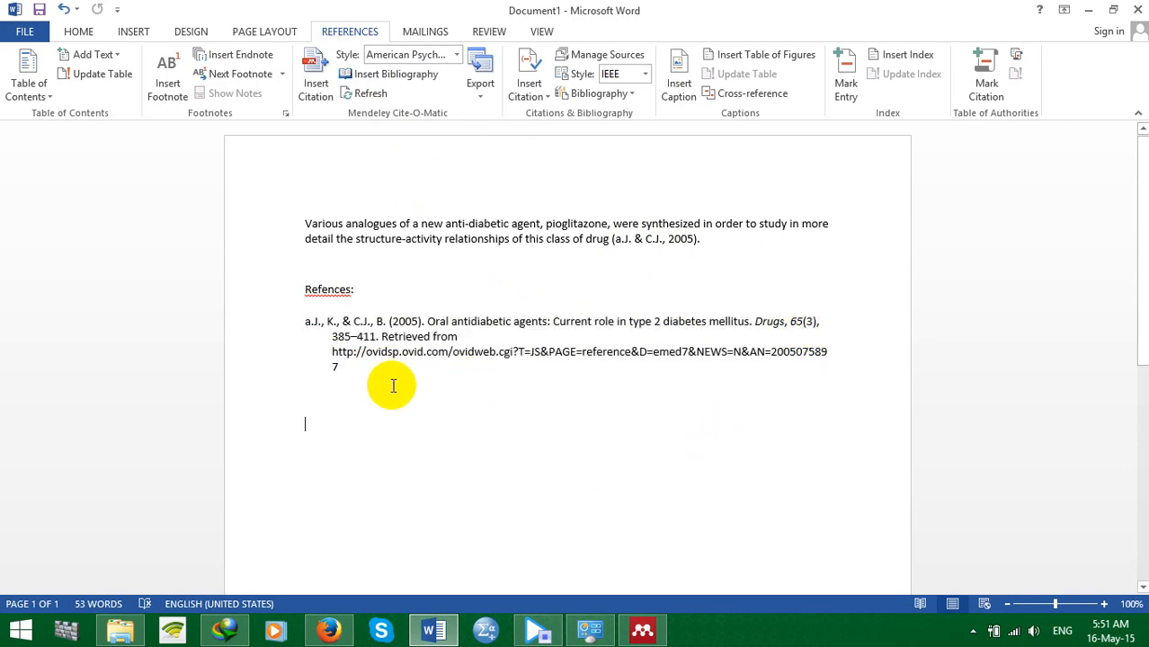
pyautogui.click(717, 248)
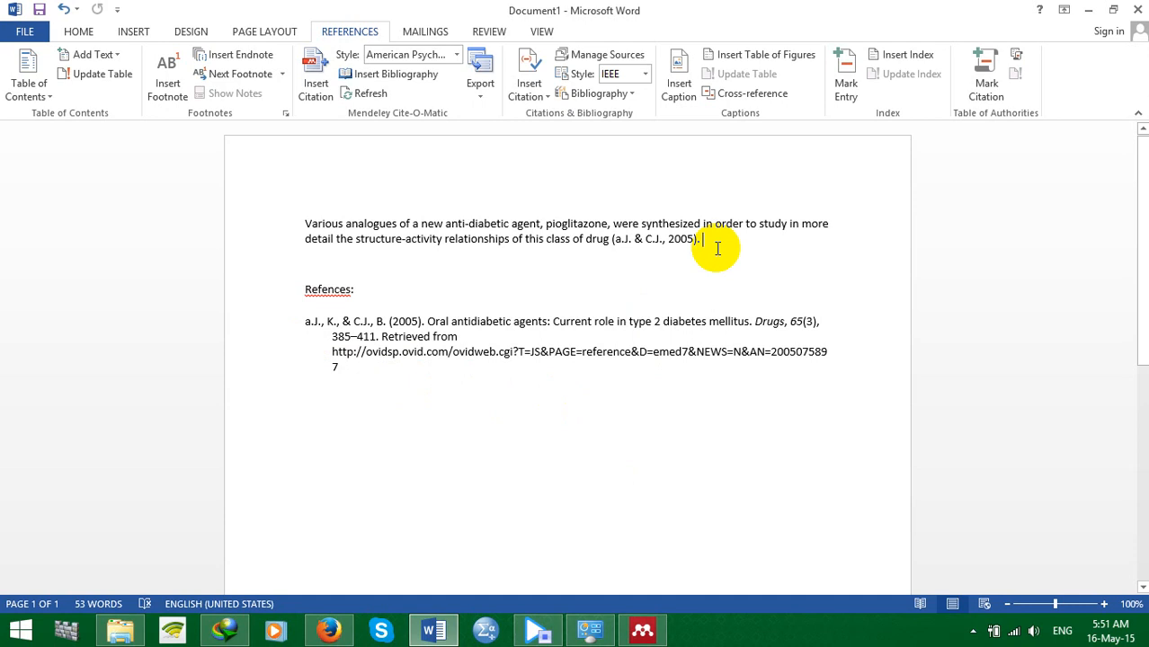
pyautogui.write('Various analogues of a new anti-diabetic agent, pioglitazone, were synthesized in order to study in more detail the structure-activity relationships of this class of drug')
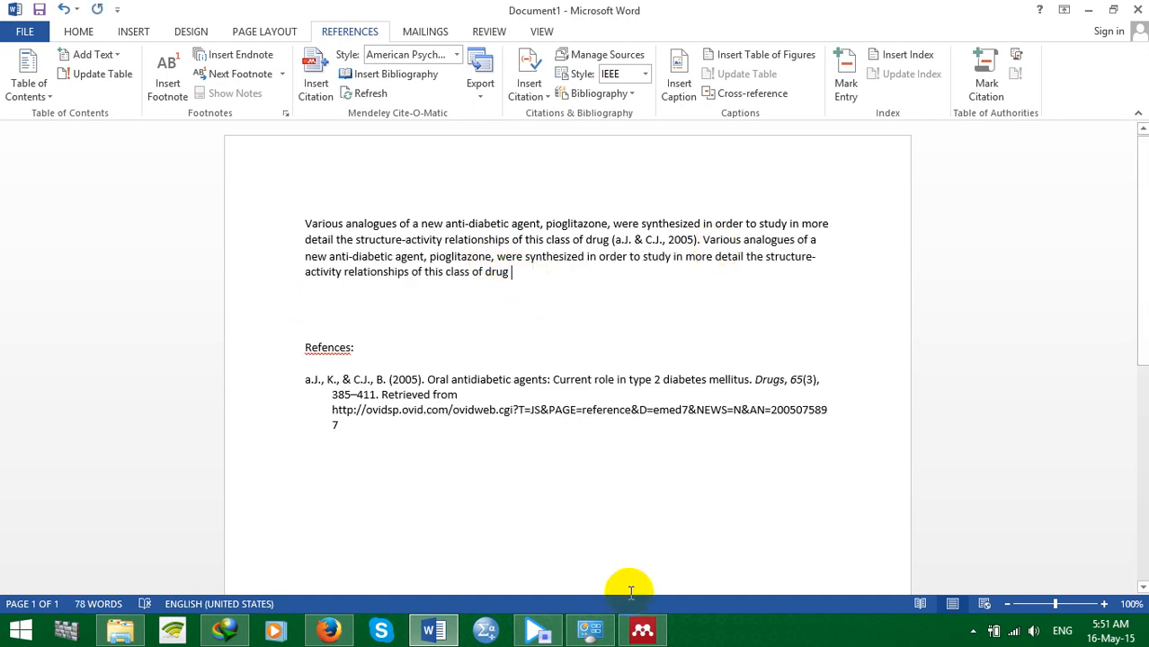
pyautogui.click(642, 630)
# Cite the Kallen & Lazar 1996 thiazolidinediones leptin paper at the end of the second sentence
pyautogui.click(535, 227)
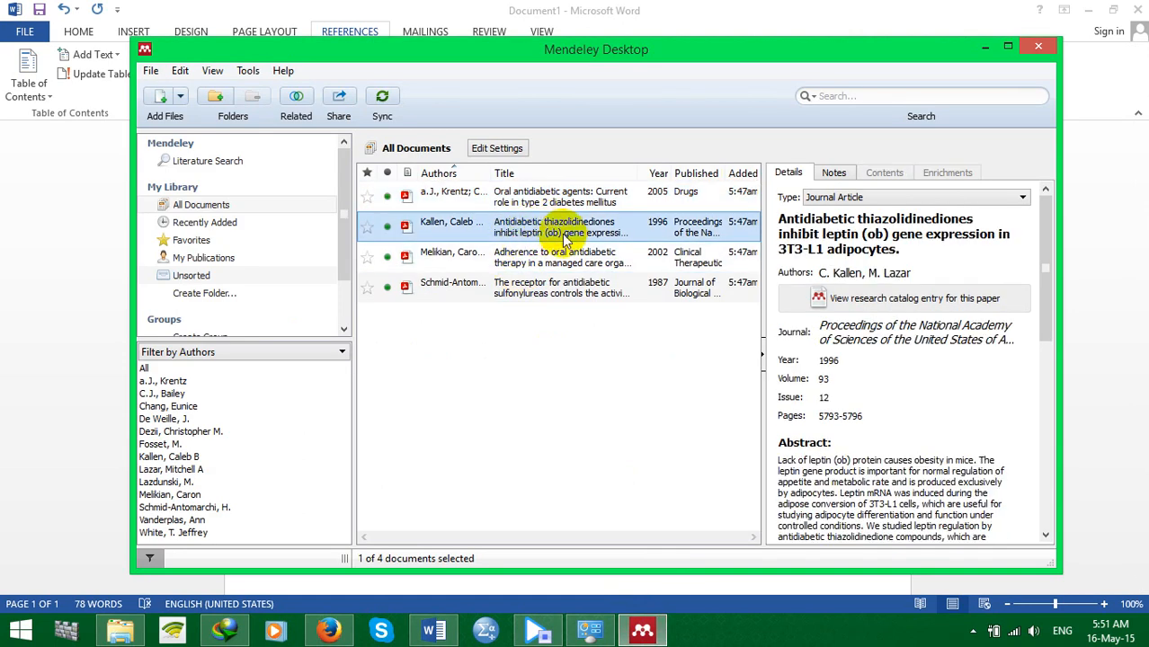
pyautogui.click(436, 632)
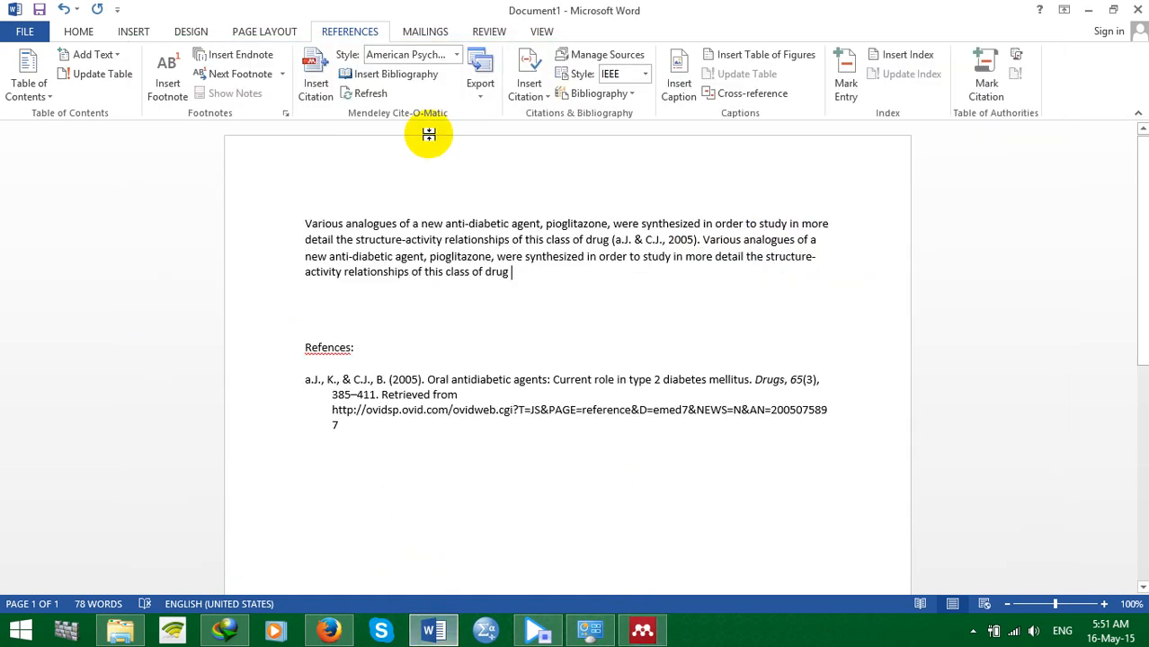
pyautogui.click(326, 83)
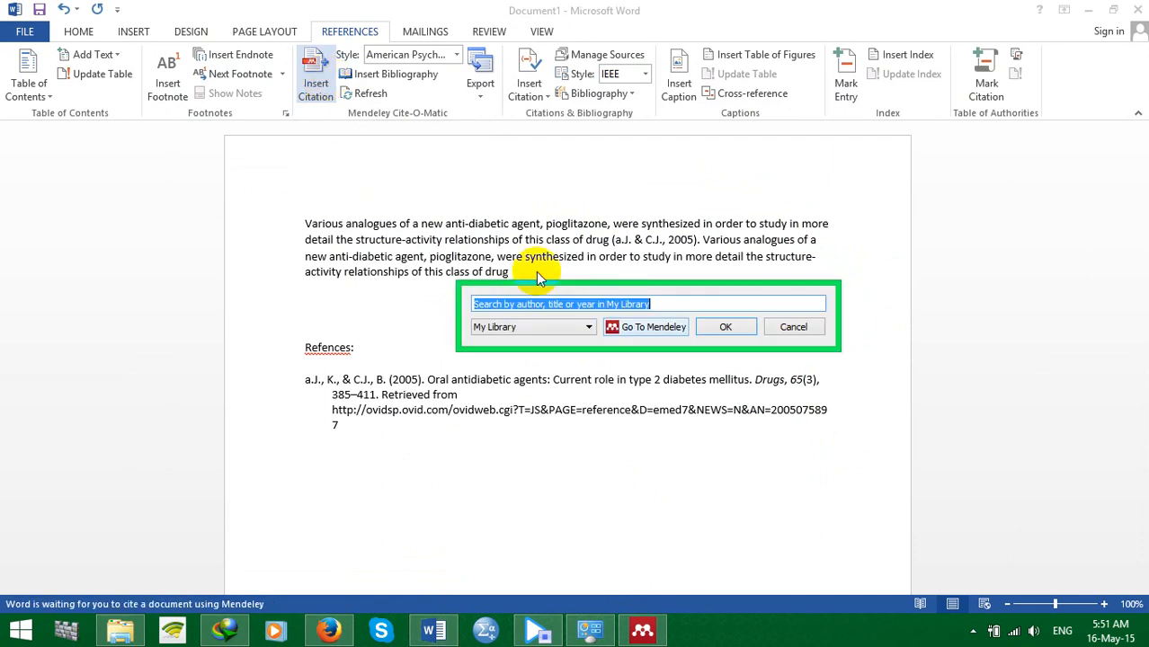
pyautogui.click(630, 322)
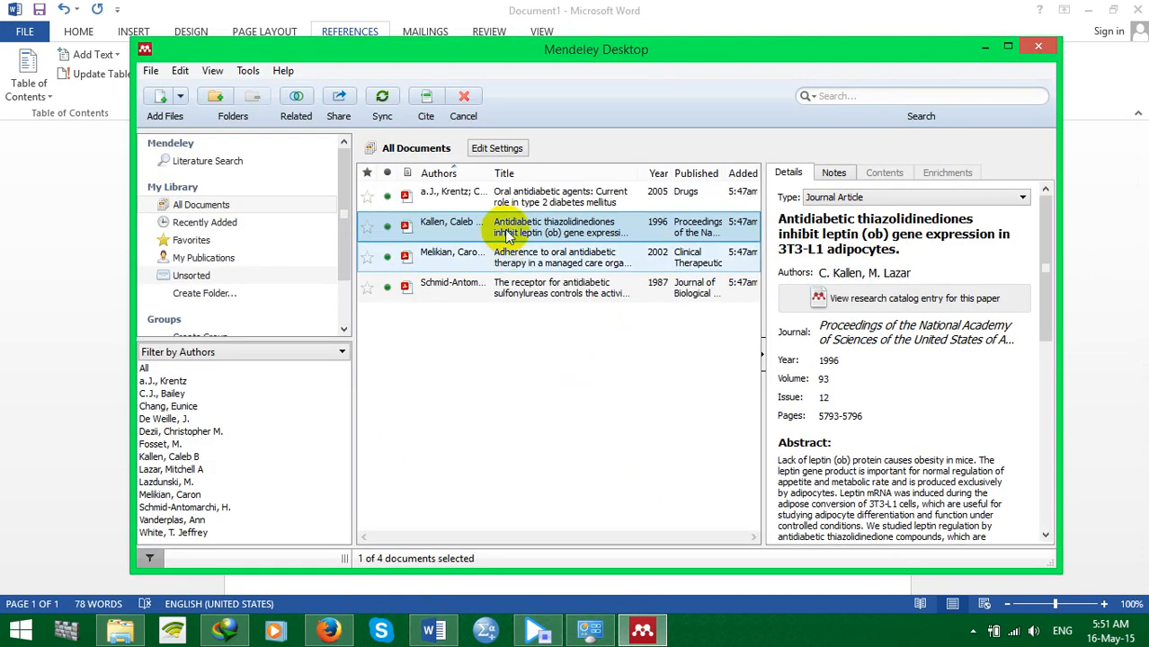
pyautogui.click(420, 102)
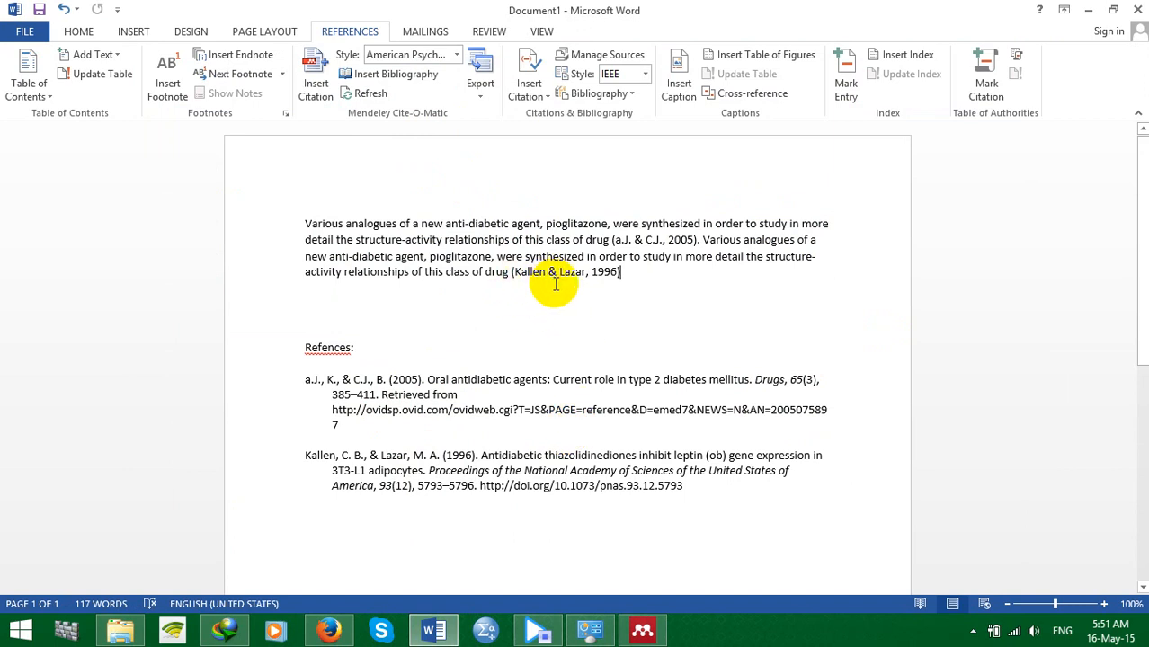
pyautogui.moveTo(506, 274); pyautogui.dragTo(461, 260)
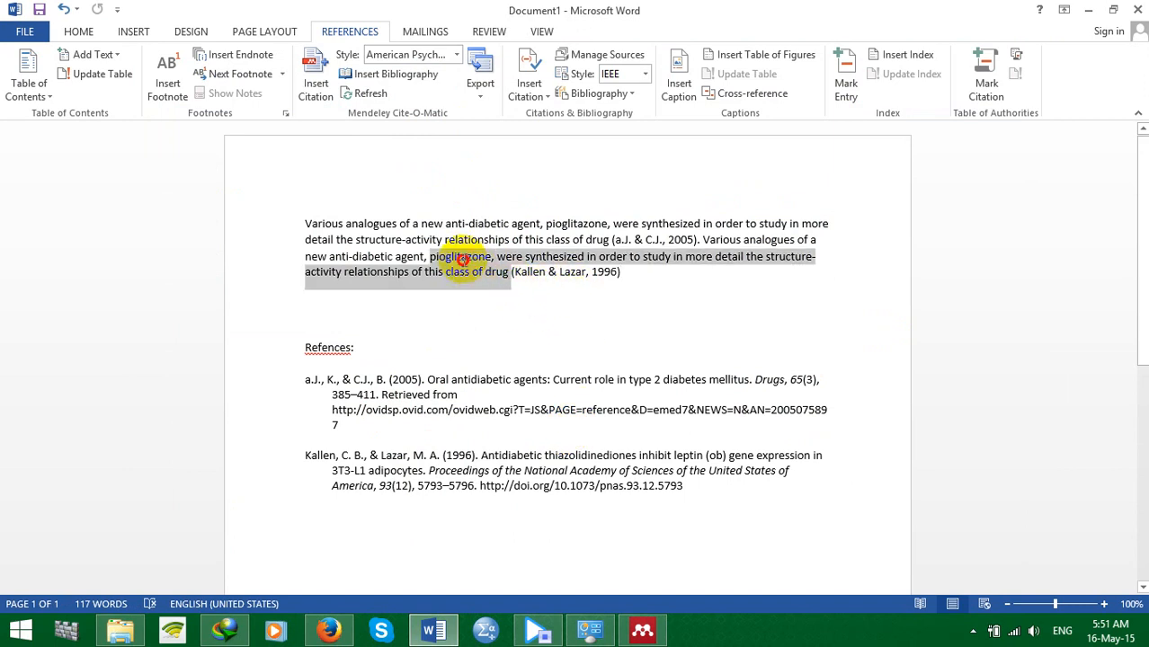
# Add a Melikian et al. 2002 adherence paper citation directly after the Kallen 1996 citation
pyautogui.rightClick(642, 631)
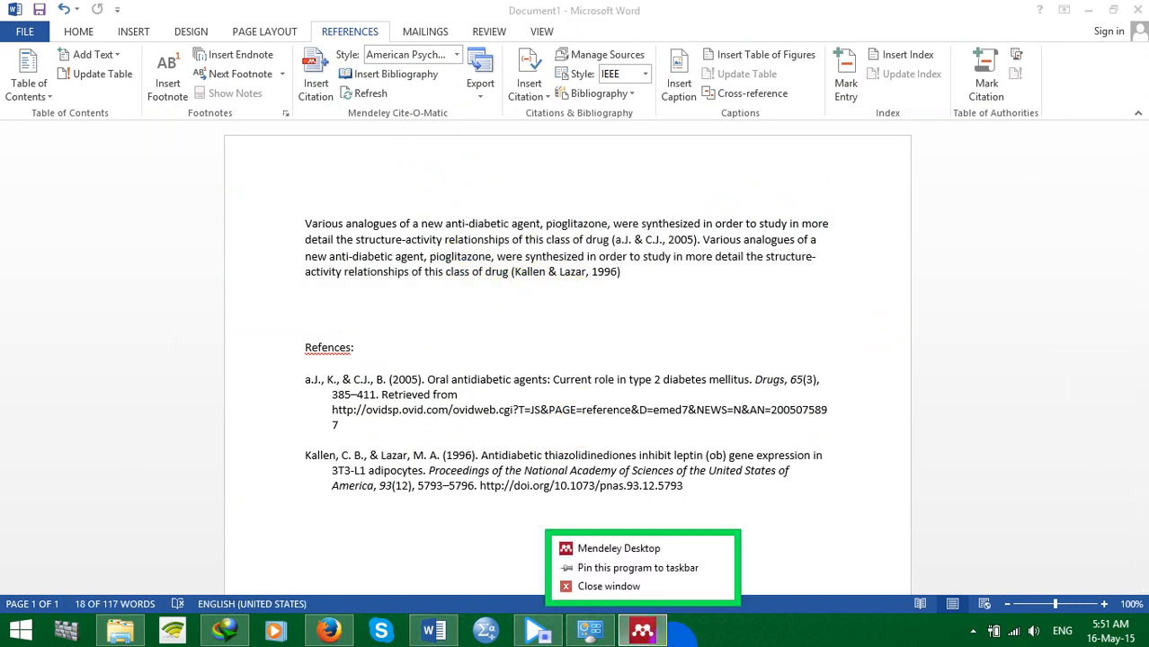
pyautogui.click(655, 639)
pyautogui.click(653, 637)
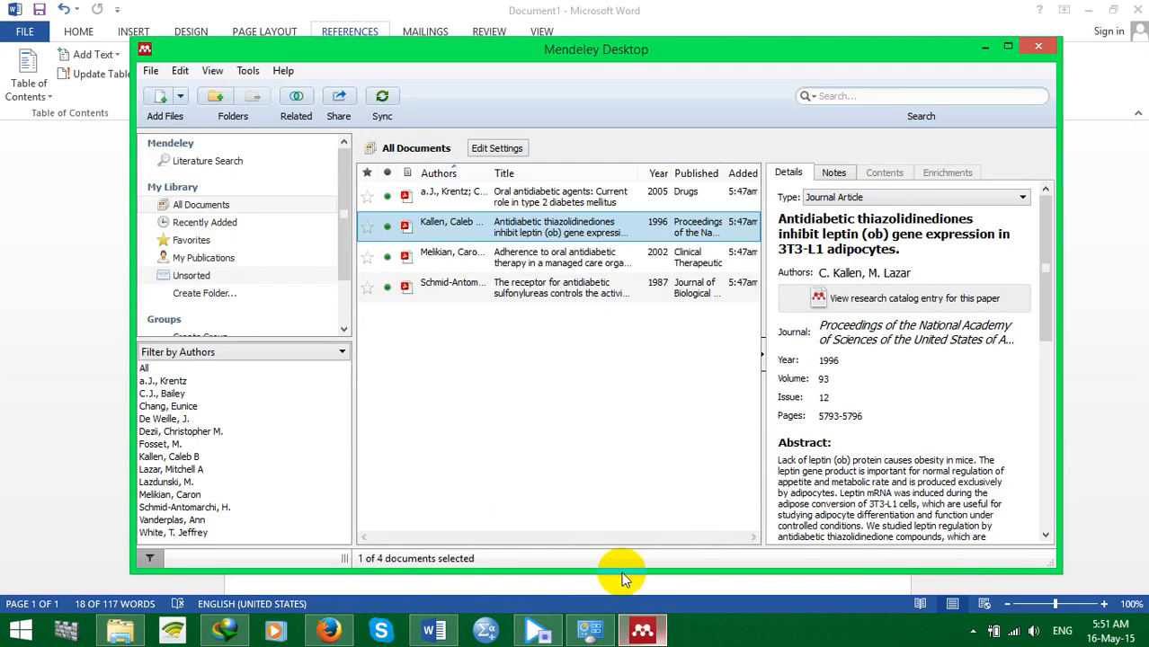
pyautogui.click(483, 259)
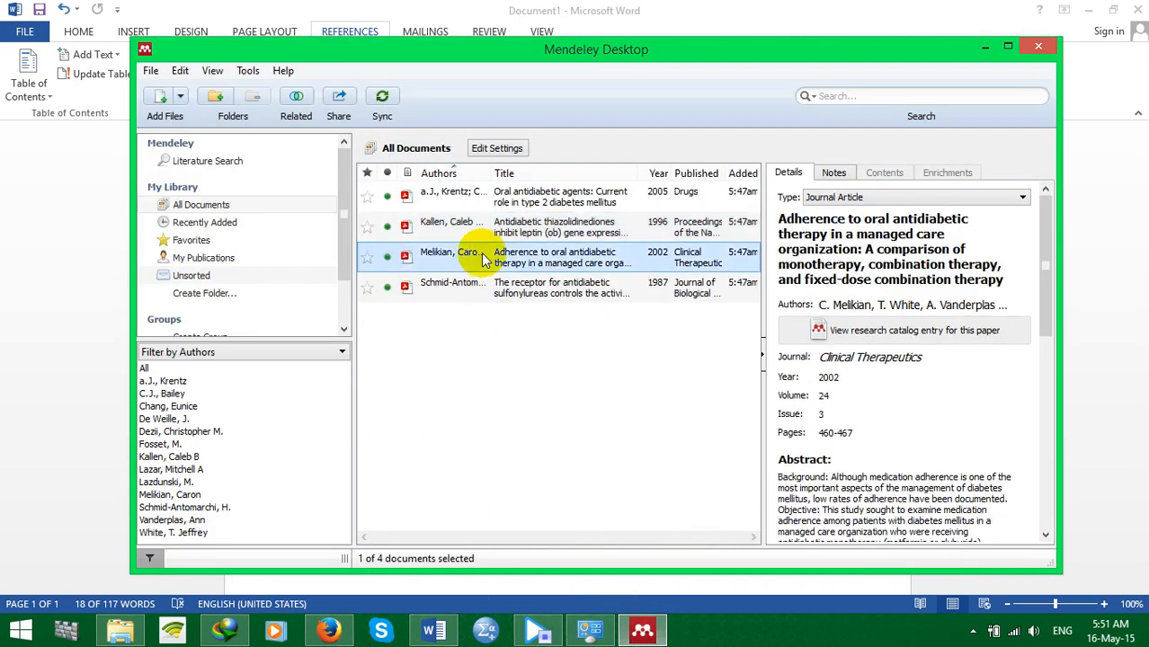
pyautogui.click(432, 631)
pyautogui.click(625, 274)
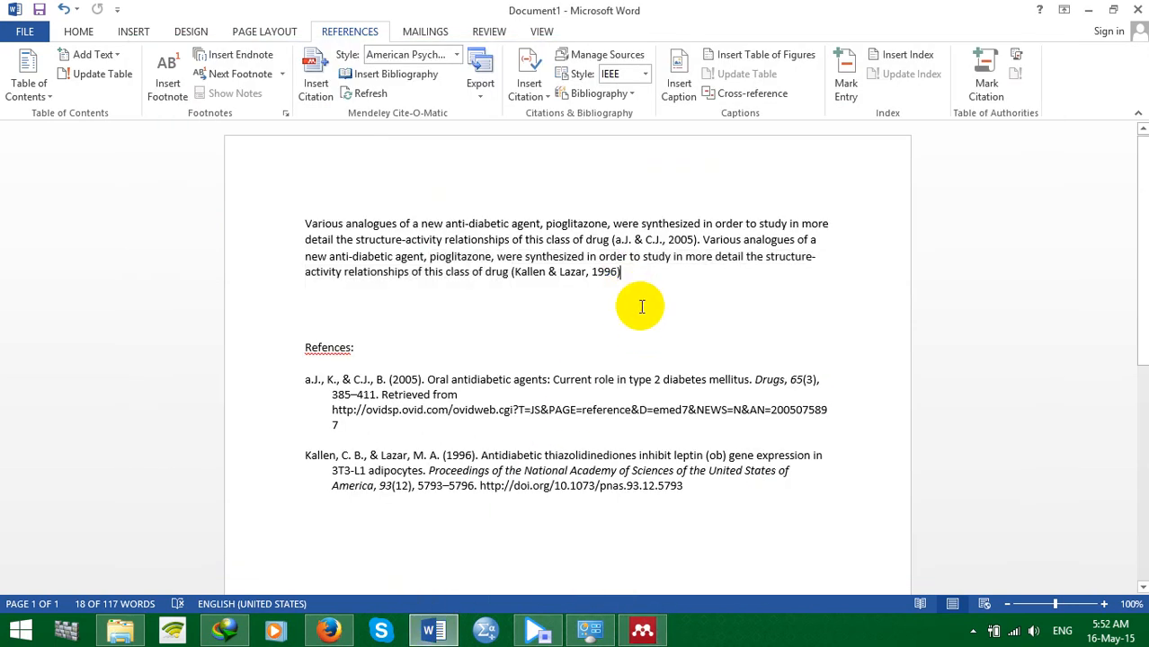
pyautogui.click(320, 63)
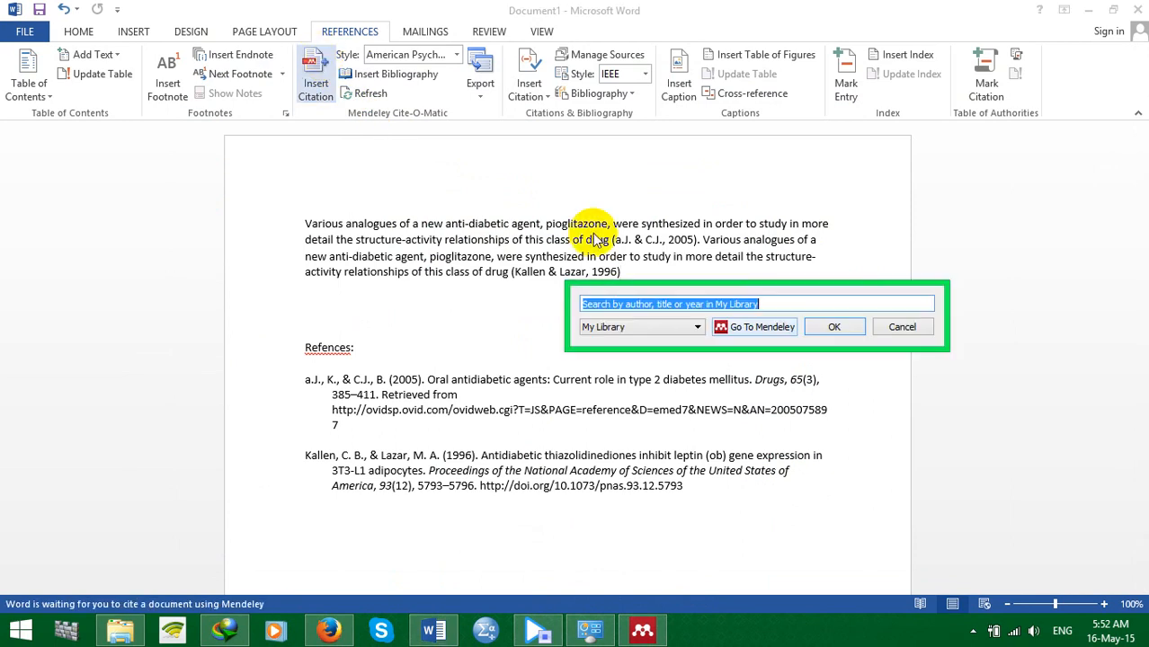
pyautogui.click(760, 328)
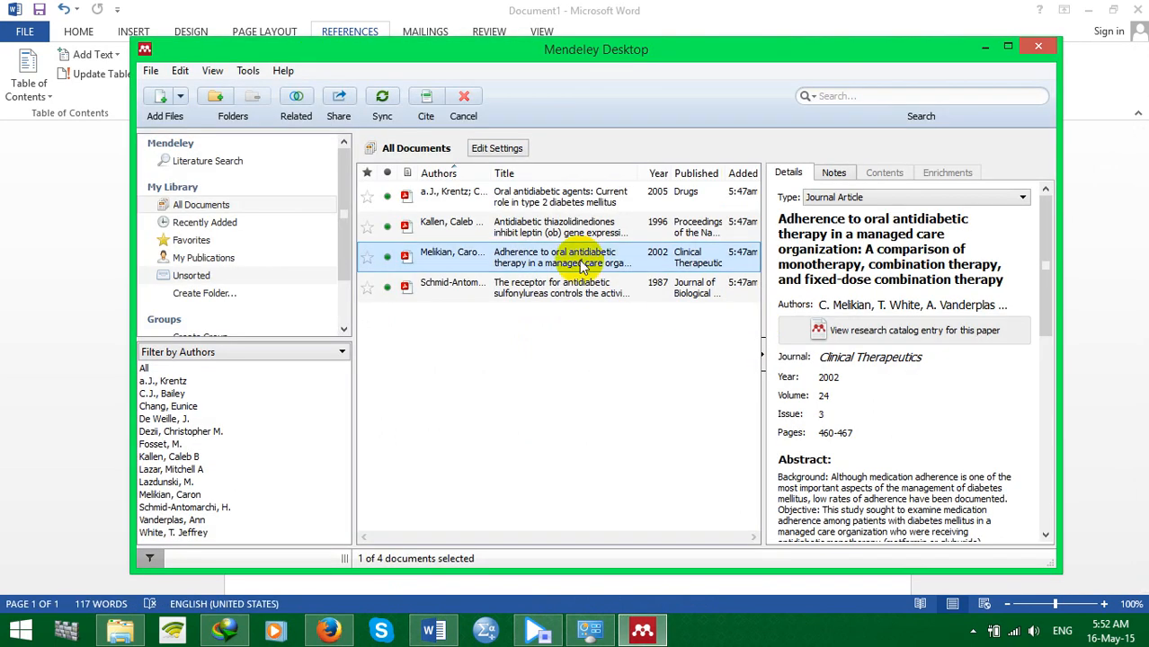
pyautogui.click(425, 98)
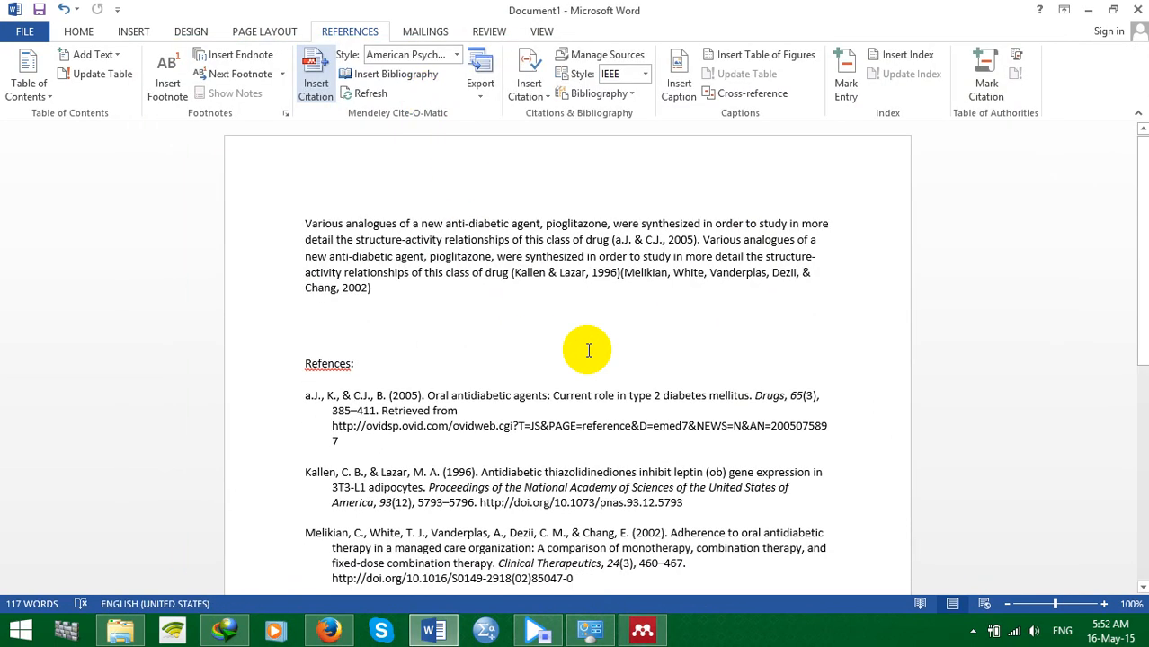
pyautogui.scroll(-2, 585, 359)
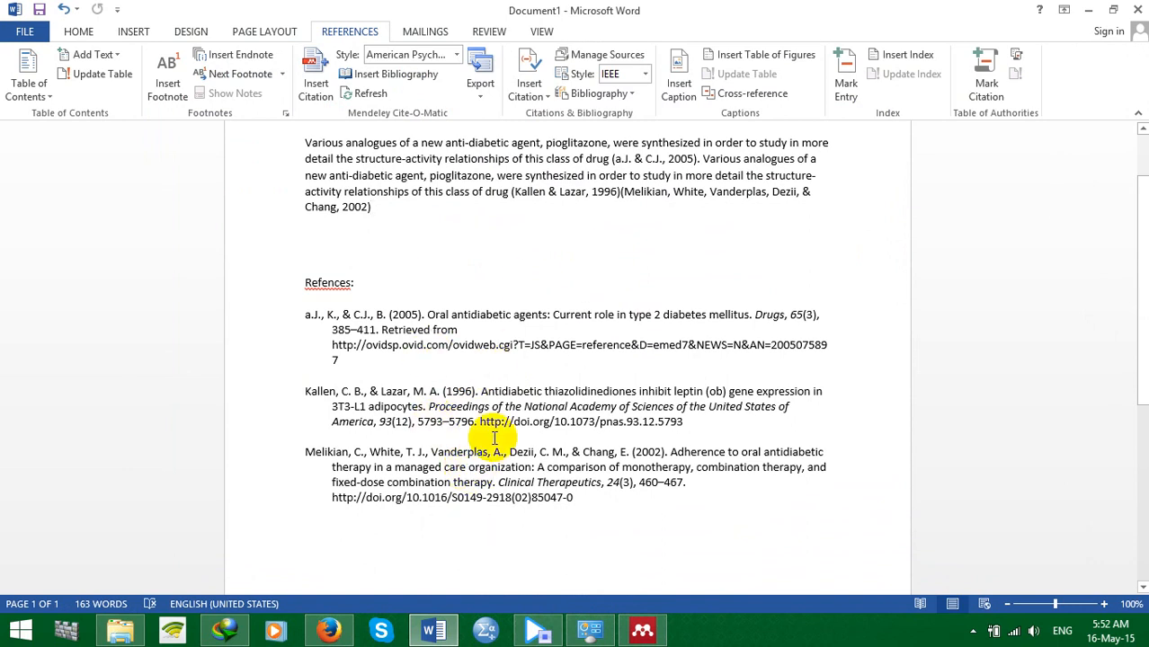
# Merge the adjacent Kallen 1996 and Melikian 2002 citations into one parenthetical citation
pyautogui.scroll(2, 504, 378)
pyautogui.click(720, 280)
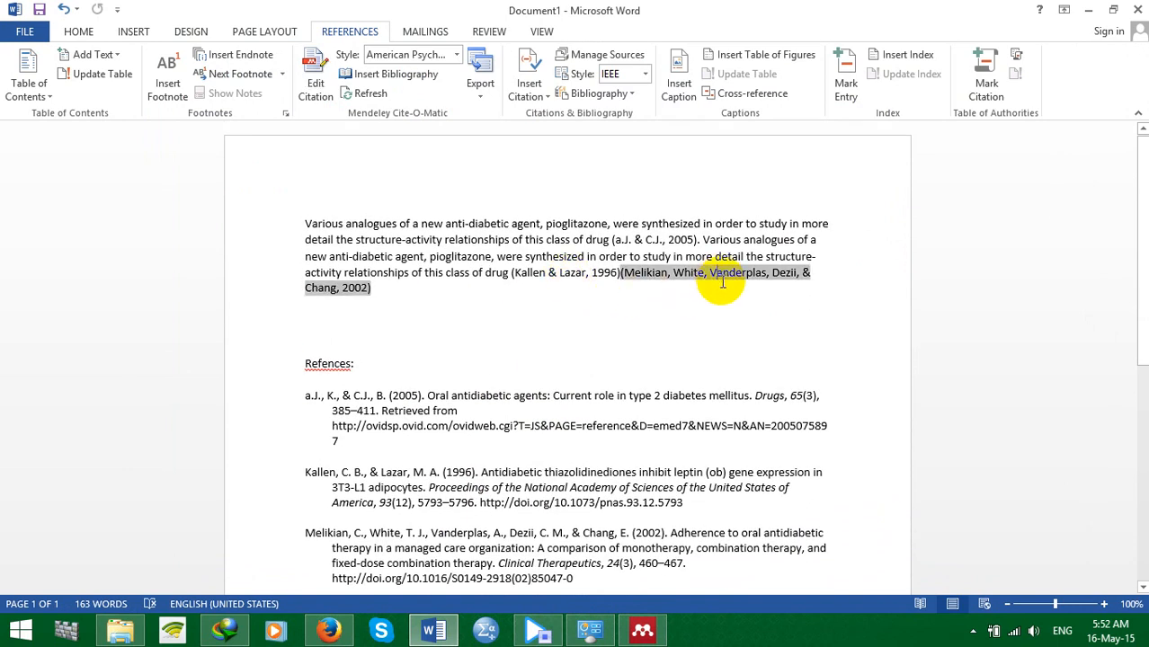
pyautogui.click(676, 344)
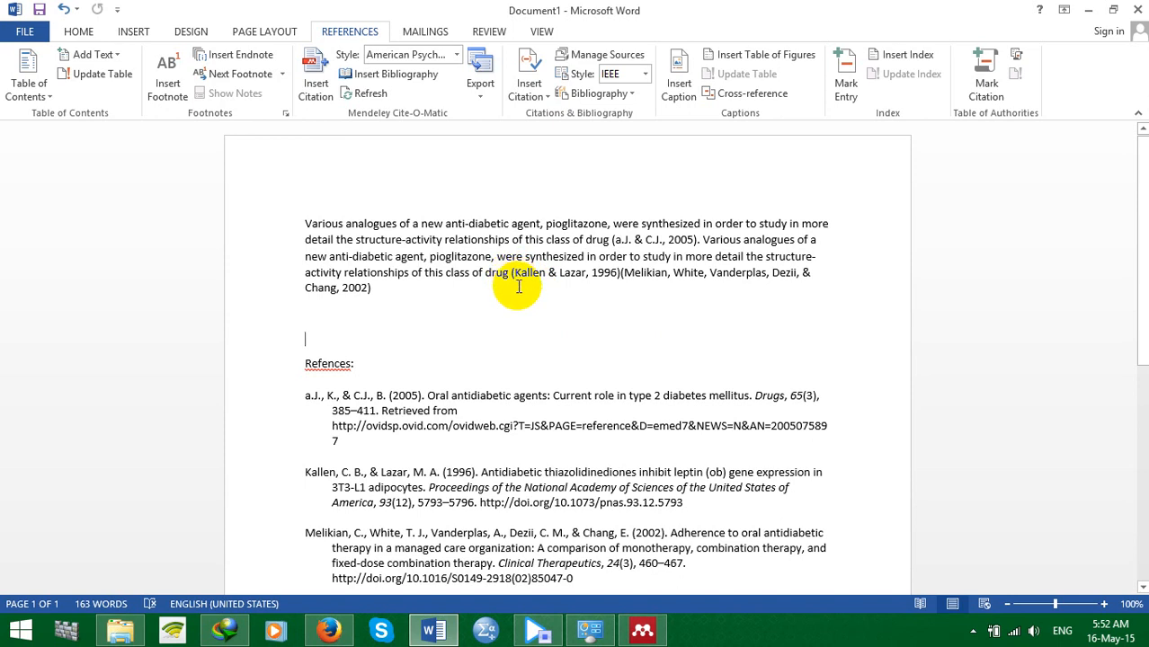
pyautogui.moveTo(513, 274); pyautogui.dragTo(435, 303)
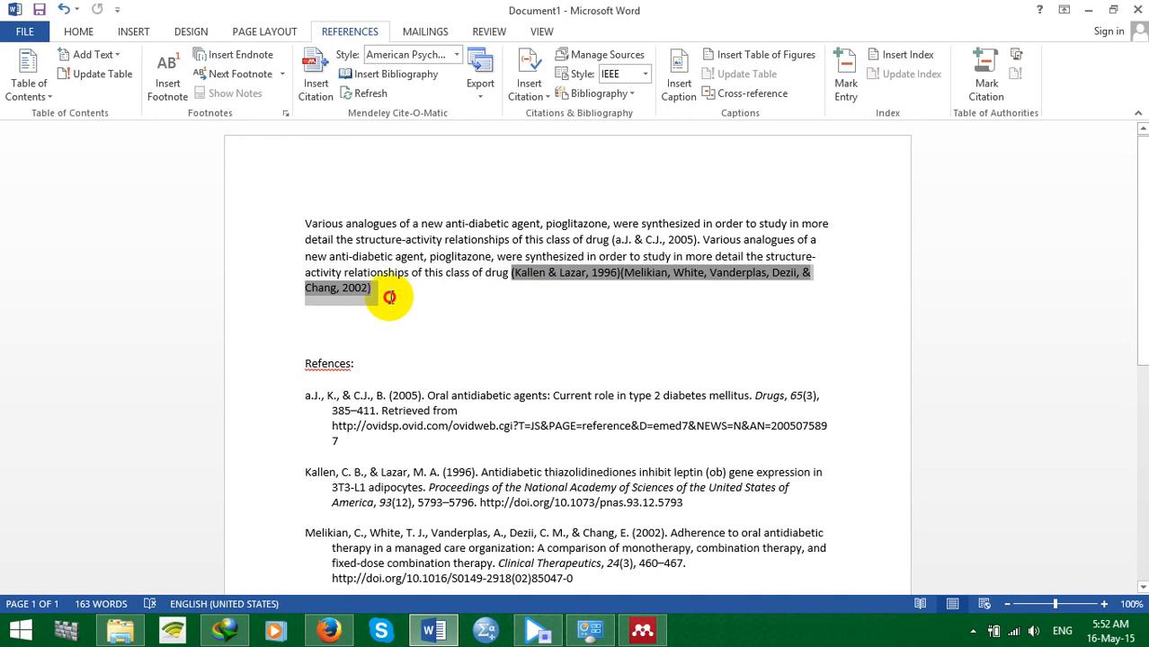
pyautogui.moveTo(388, 297); pyautogui.dragTo(390, 304)
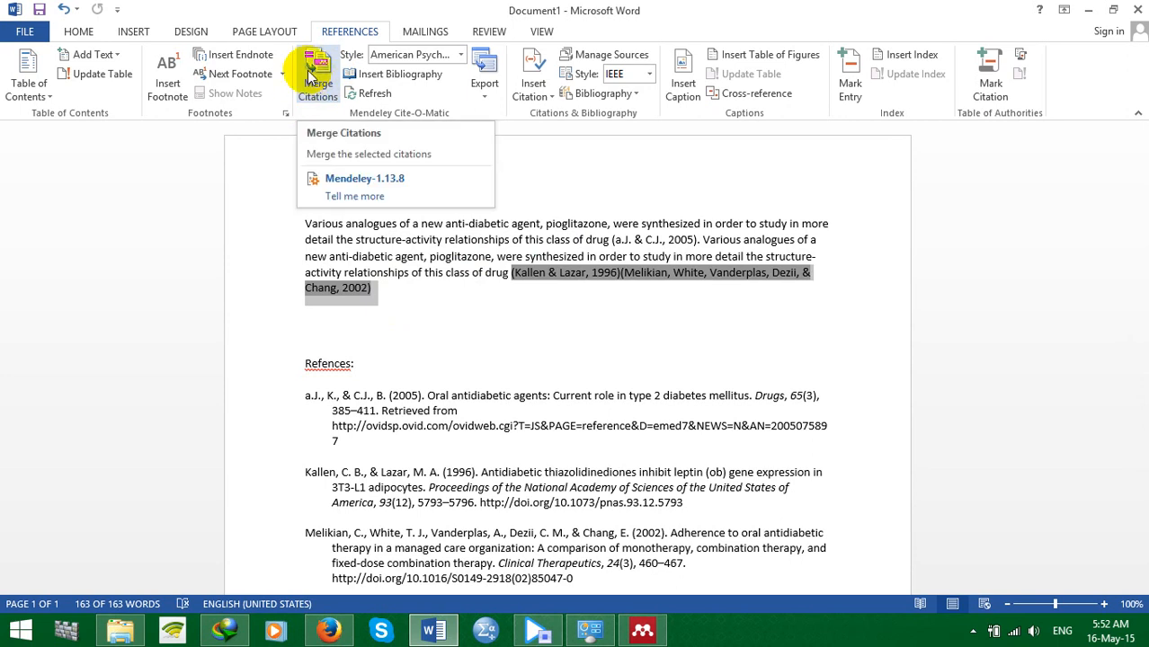
pyautogui.click(515, 333)
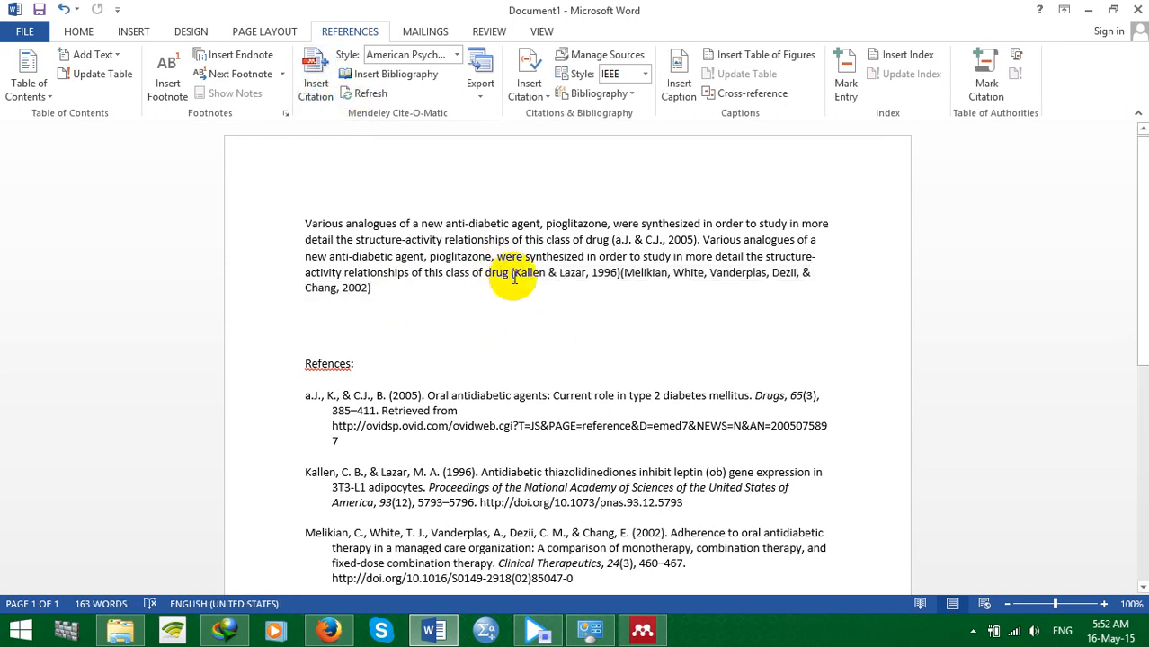
pyautogui.moveTo(511, 275); pyautogui.dragTo(529, 303)
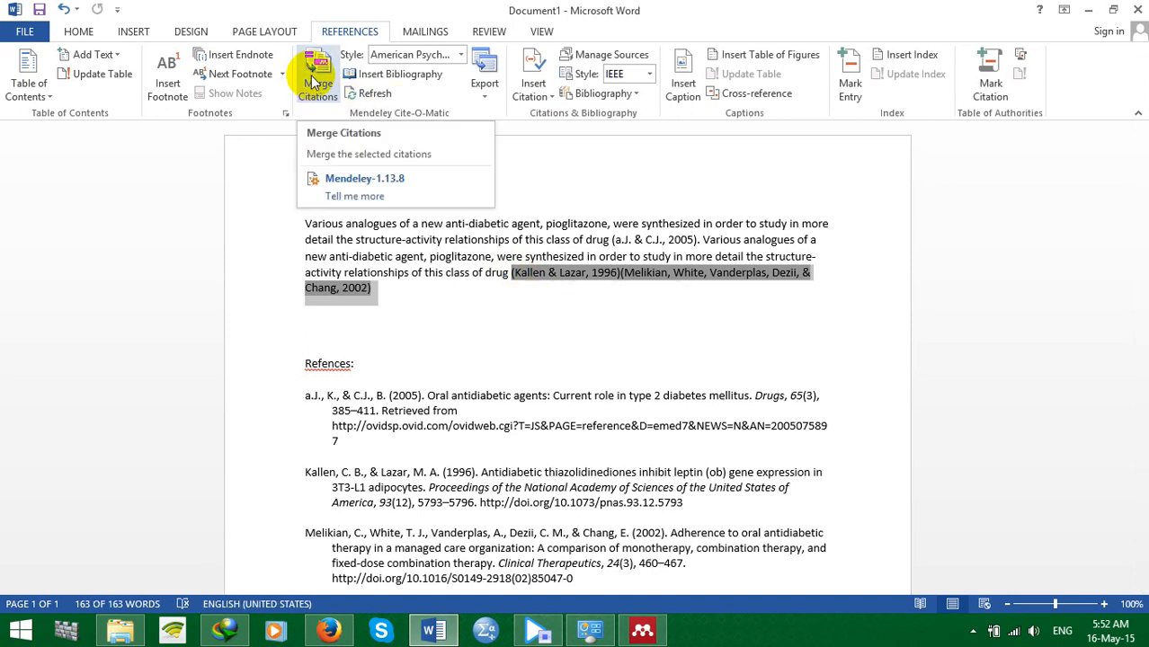
pyautogui.click(314, 83)
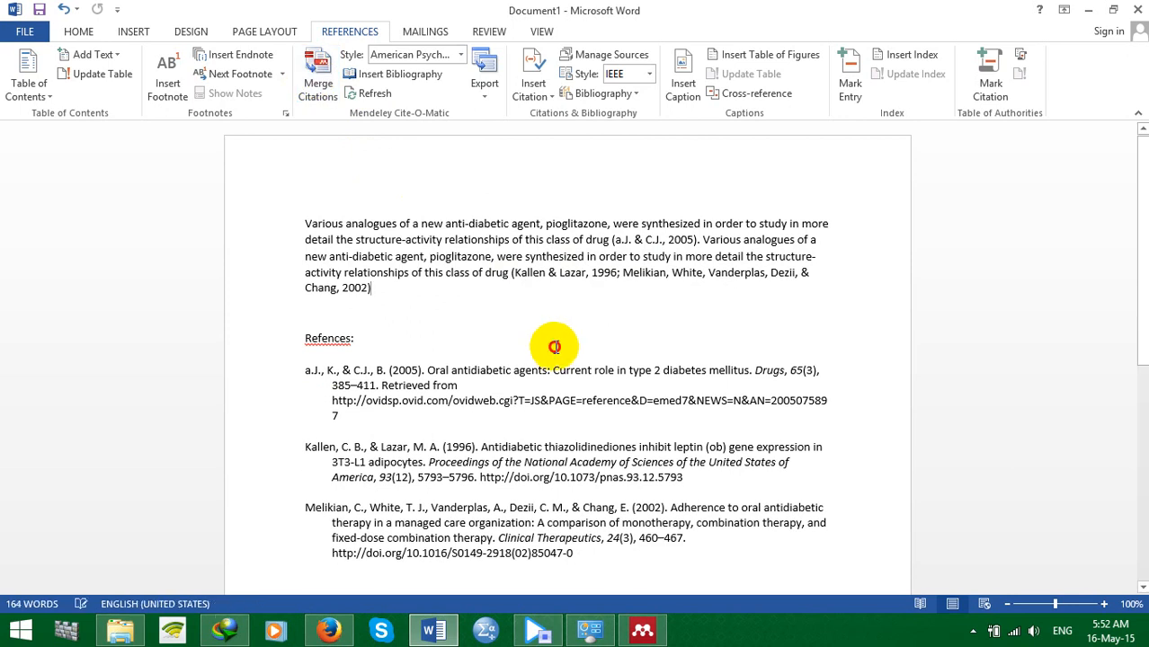
pyautogui.click(509, 275)
pyautogui.click(539, 322)
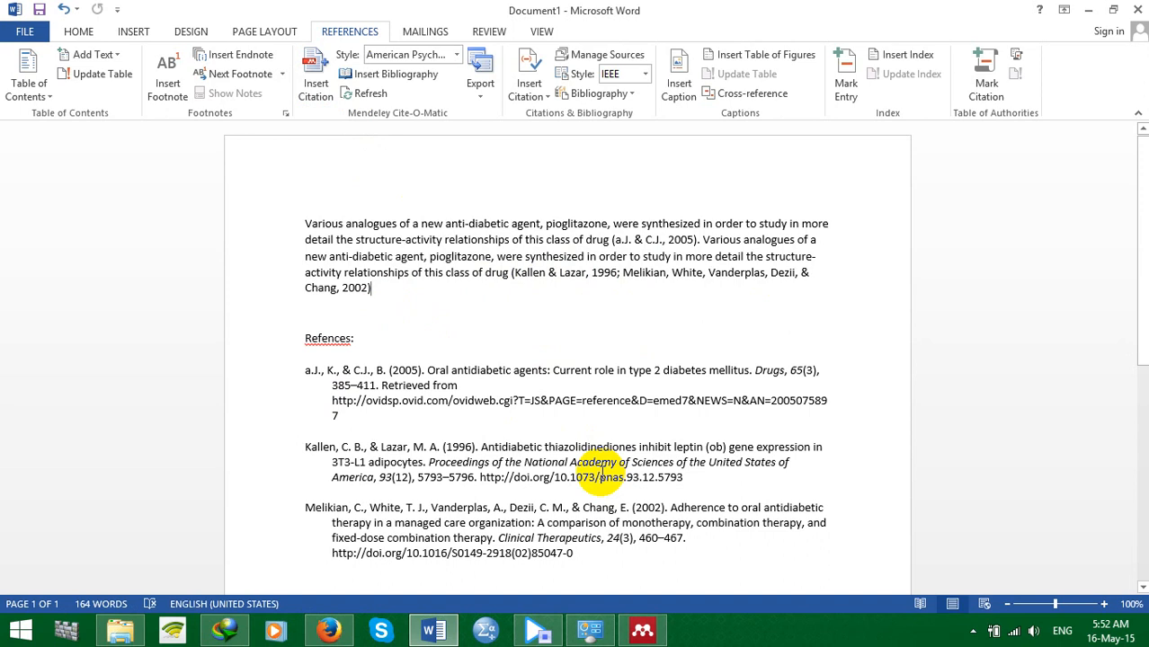
# Add a period after the merged citation and paste a third copy of the pioglitazone sentence
pyautogui.scroll(-2, 530, 473)
pyautogui.scroll(2, 468, 414)
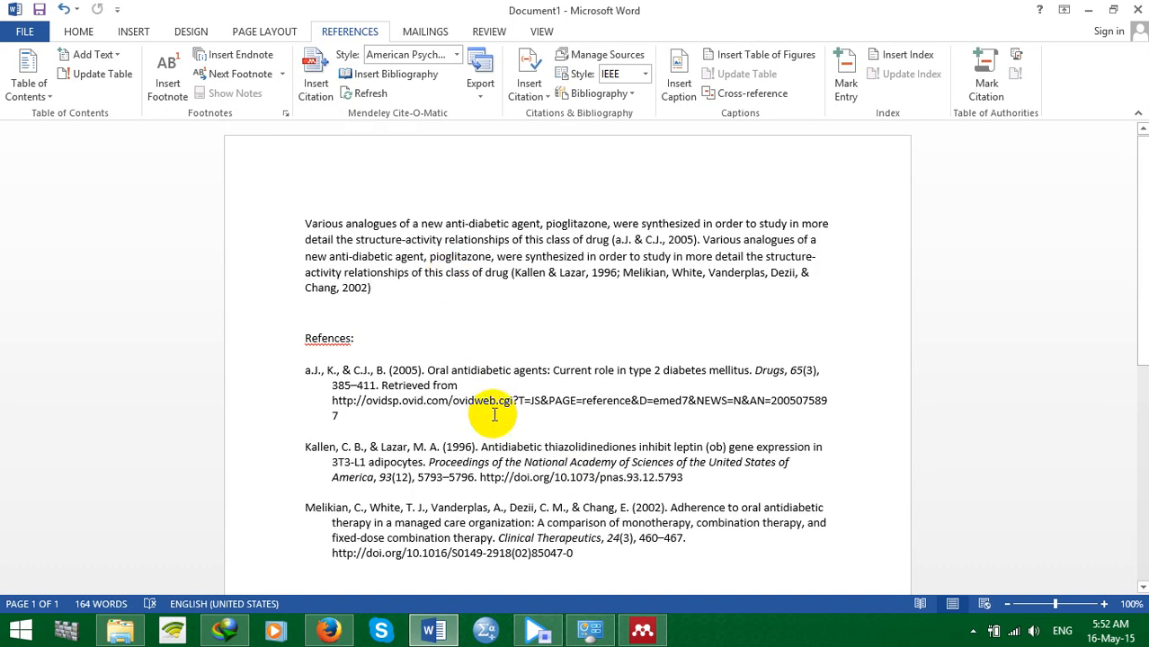
pyautogui.write('.')
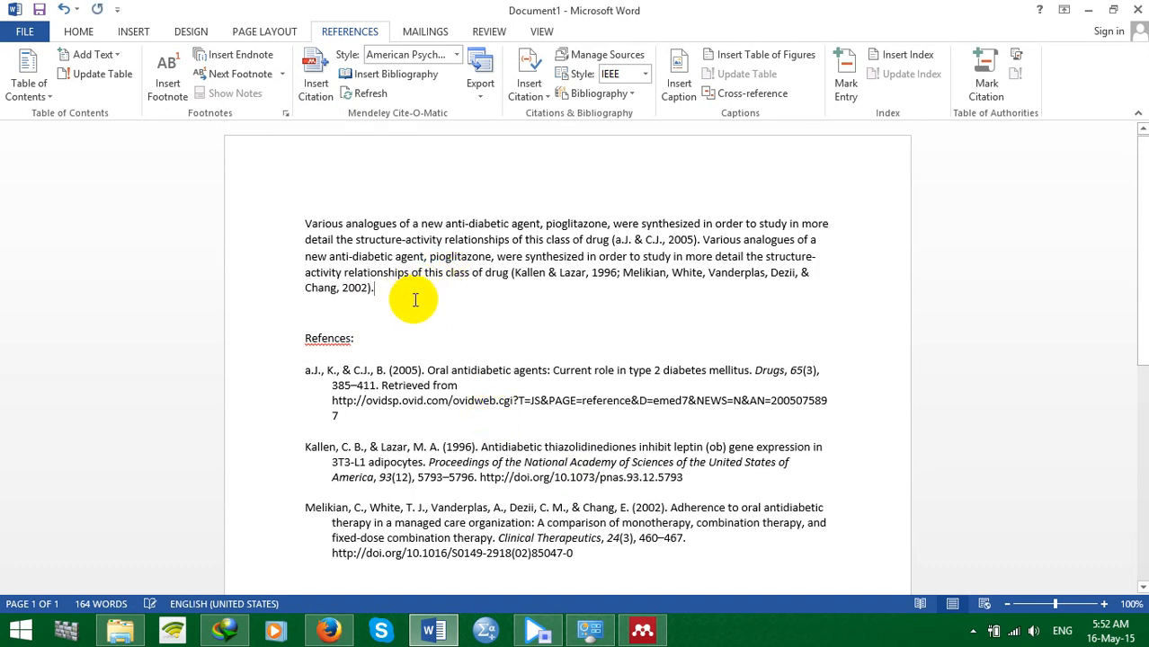
pyautogui.write('Various analogues of a new anti-diabetic agent, pioglitazone, were synthesized in order to study in more detail the structure-activity relationships of this class of drug')
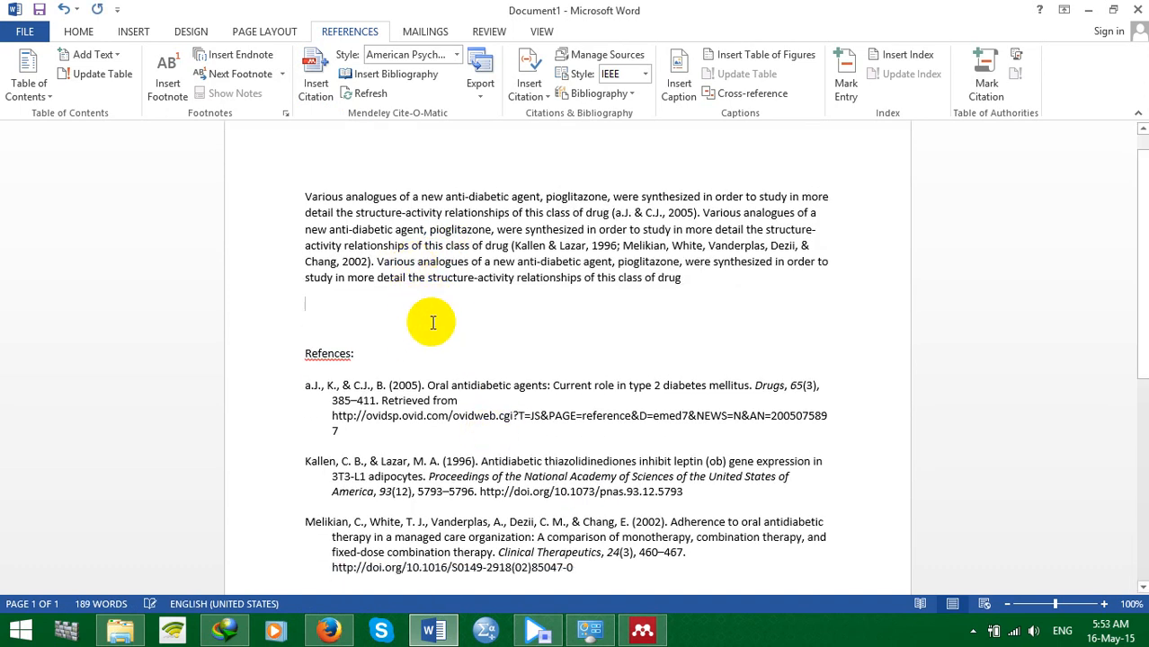
pyautogui.scroll(-2, 423, 360)
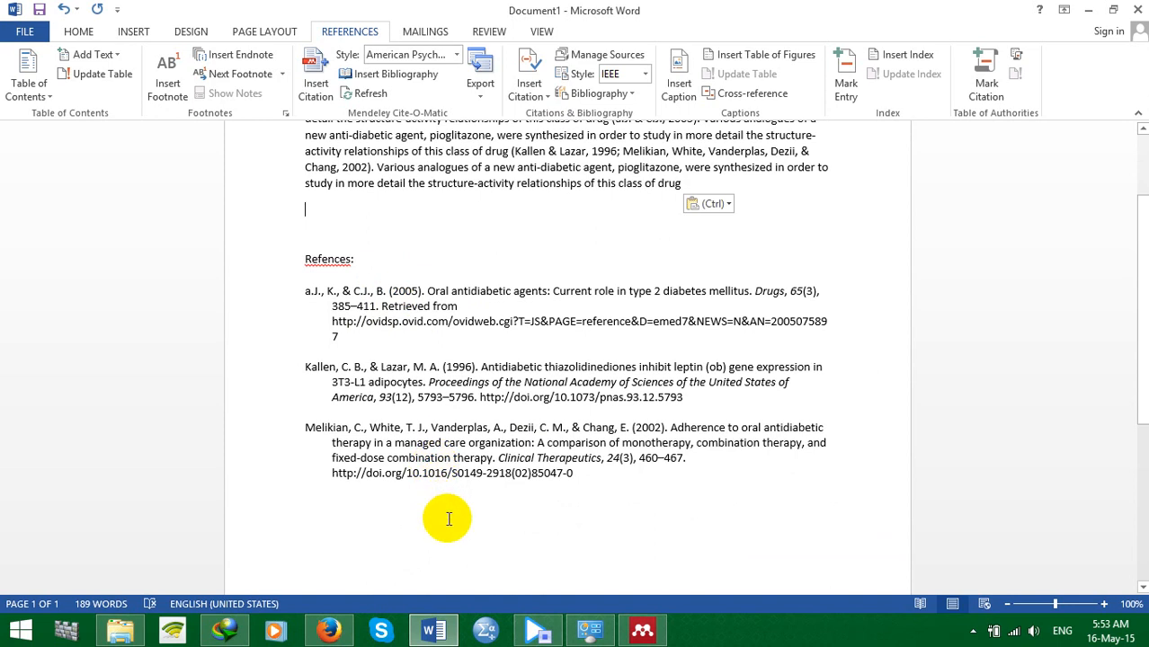
pyautogui.scroll(3, 449, 518)
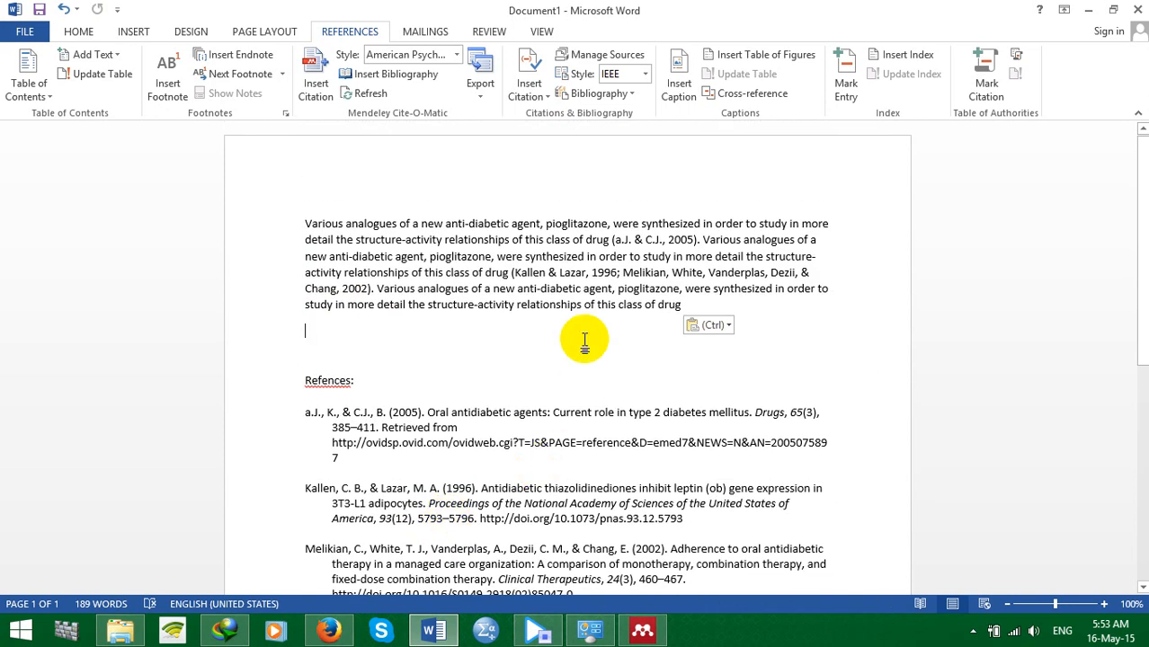
pyautogui.click(531, 274)
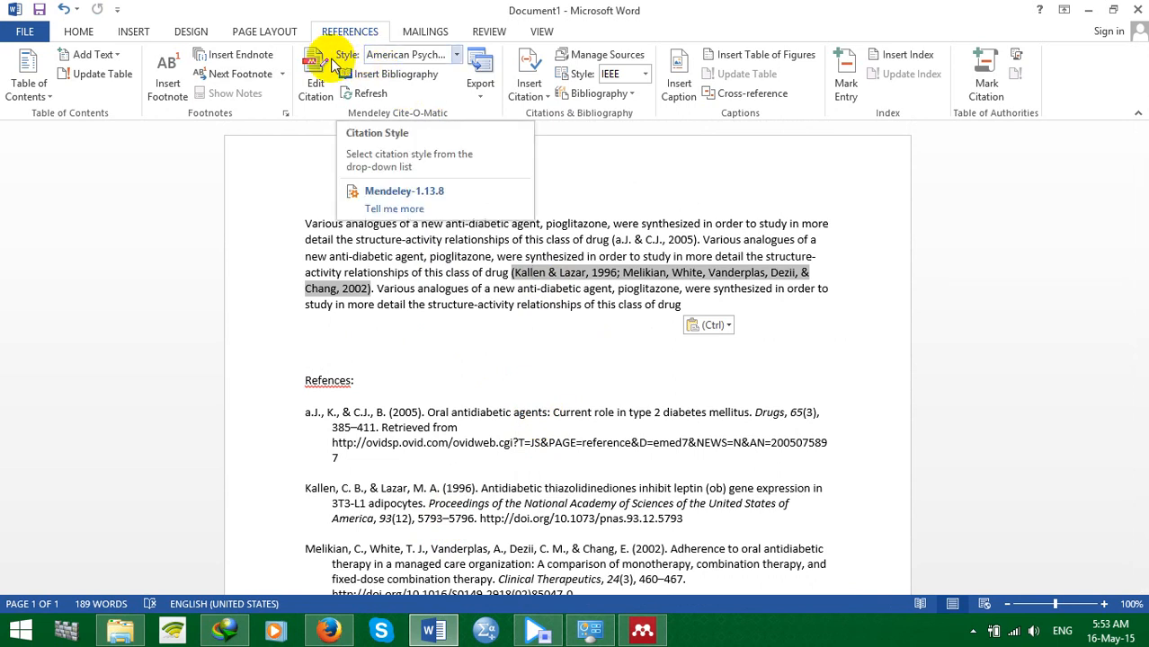
# Switch the citation style to Harvard Reference format 1, then to numbered IEEE
pyautogui.click(455, 56)
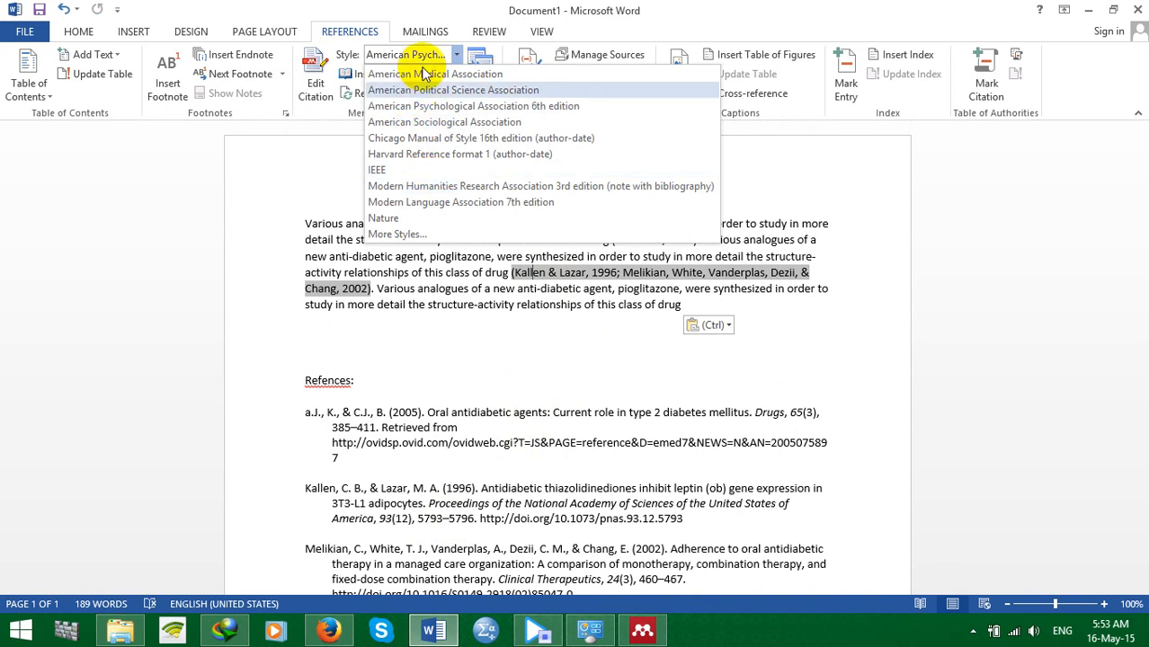
pyautogui.click(430, 155)
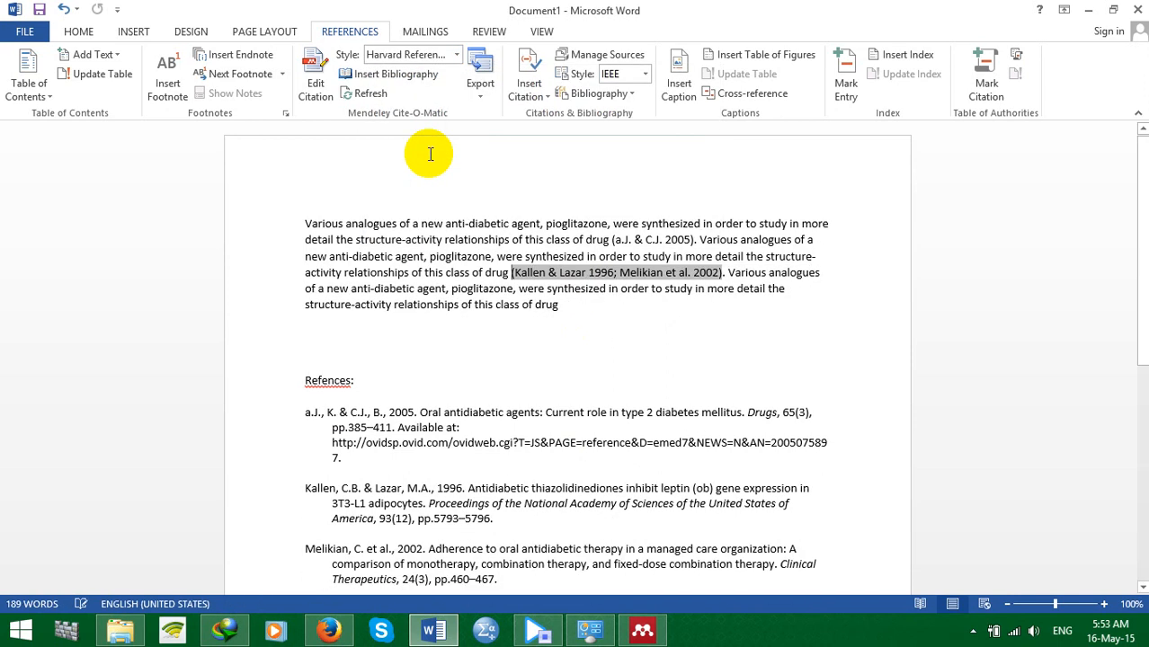
pyautogui.click(555, 352)
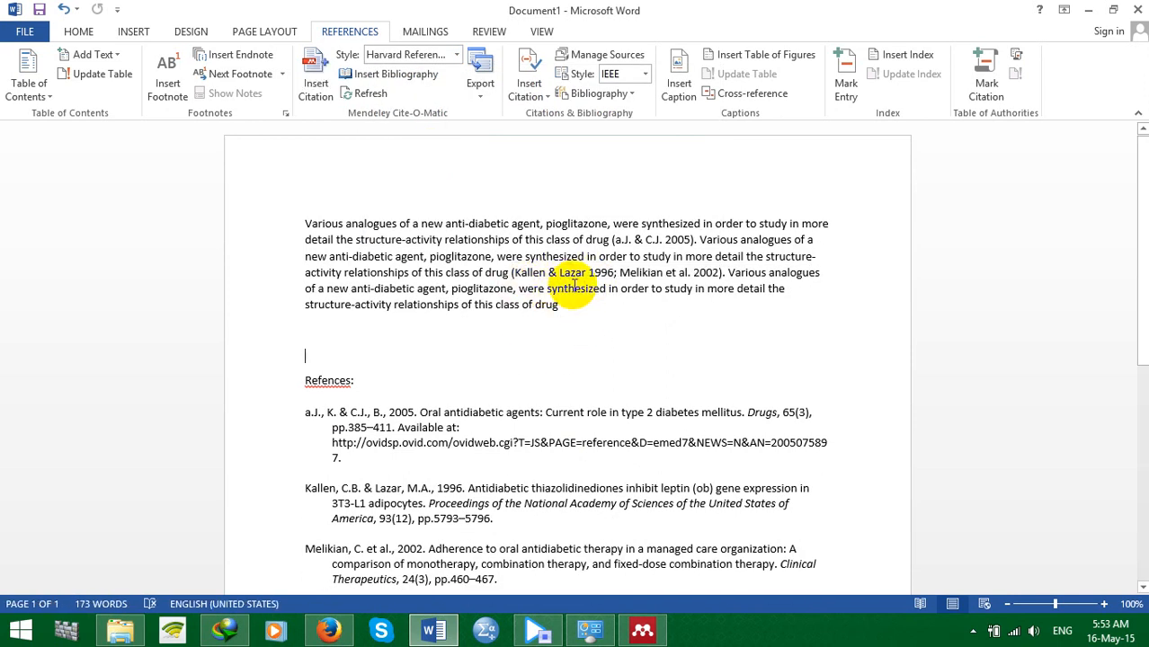
pyautogui.scroll(-2, 540, 342)
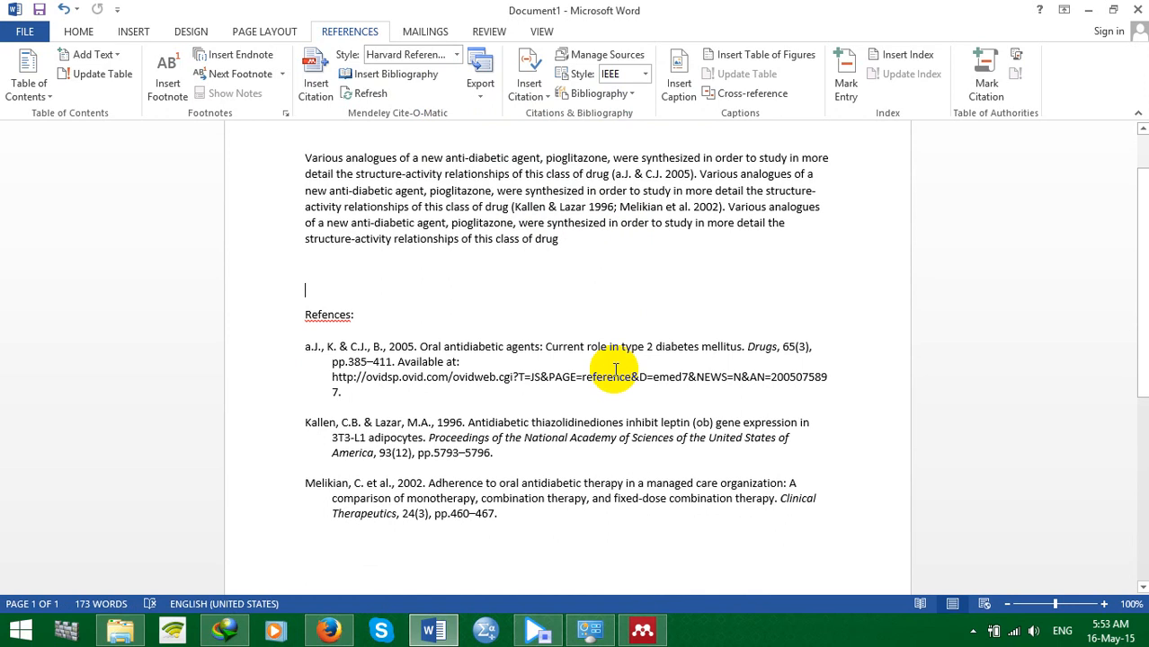
pyautogui.click(455, 55)
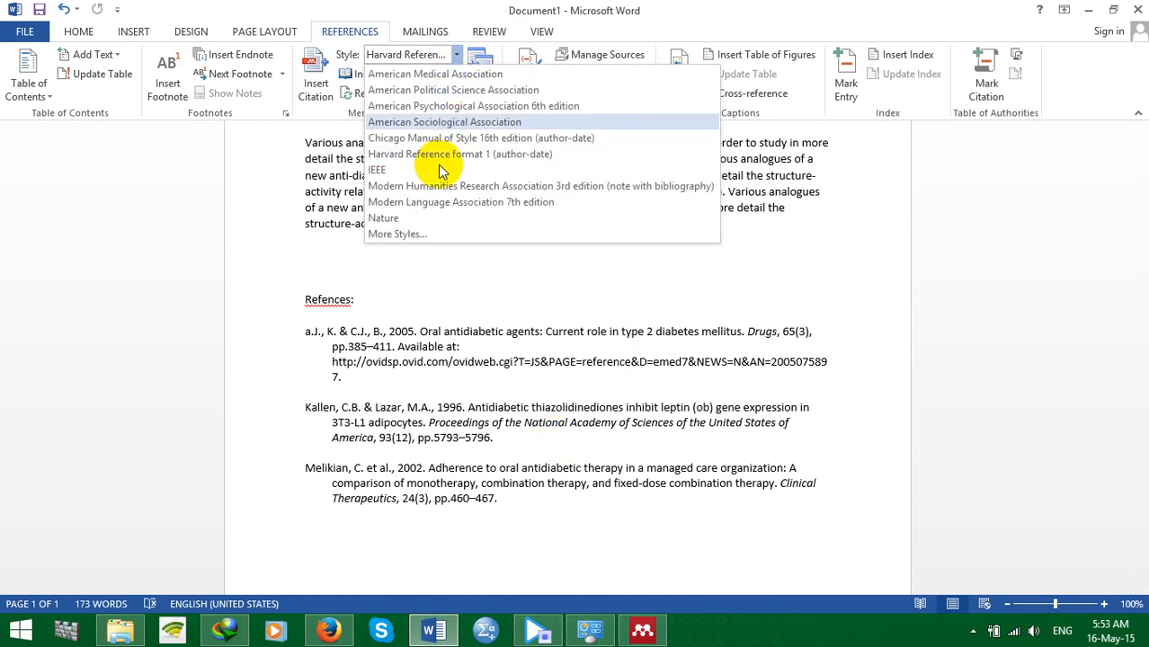
pyautogui.click(390, 172)
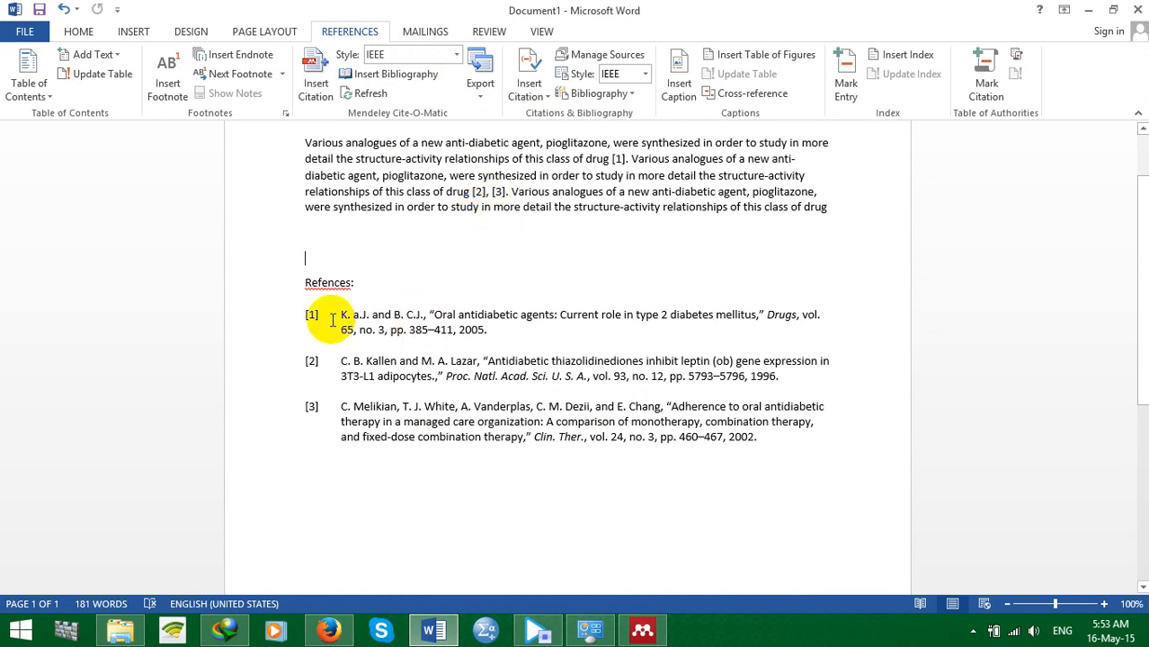
pyautogui.scroll(1, 405, 459)
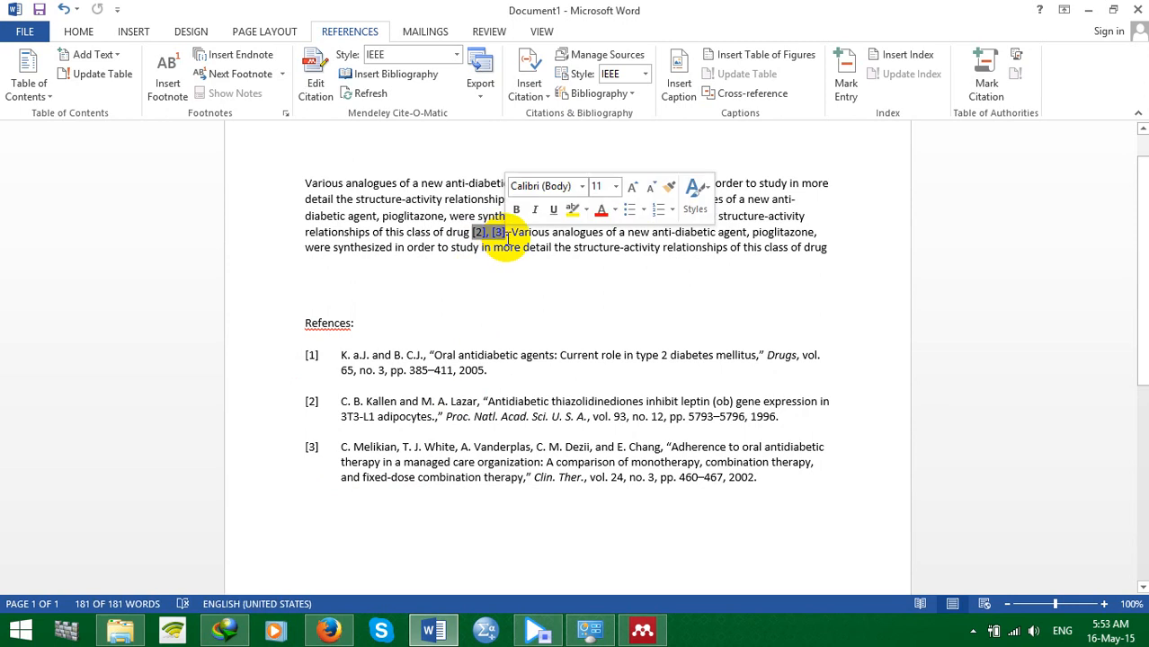
# Delete the comma between [2] and [3] in the numbered citation
pyautogui.click(494, 242)
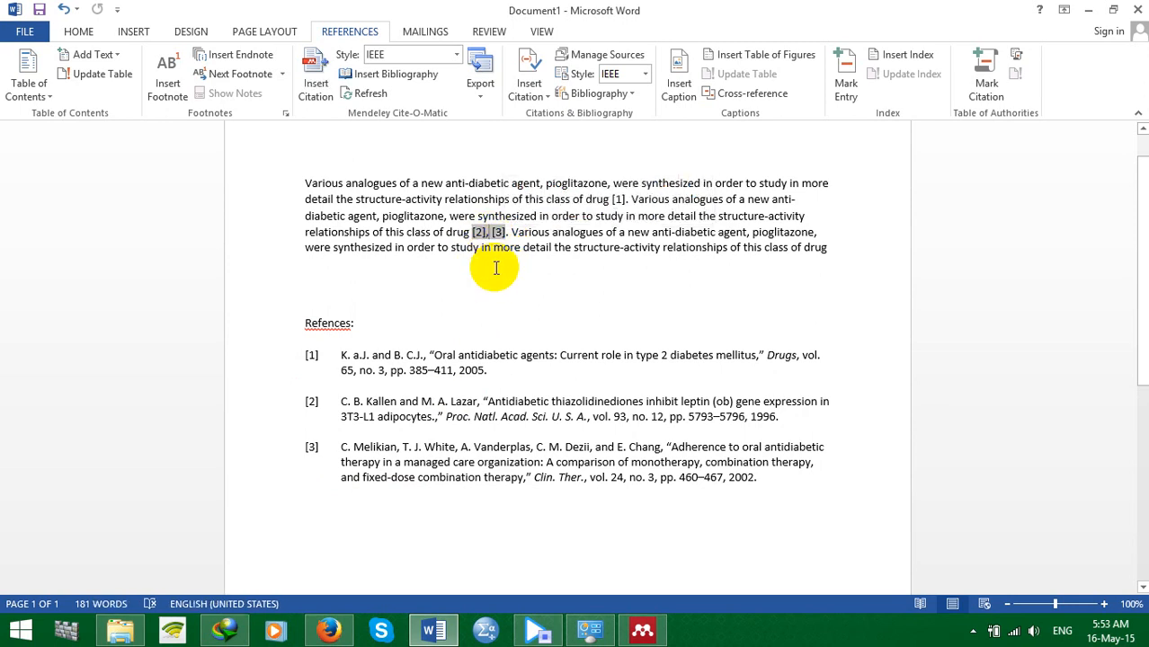
pyautogui.press('BackSpace')
pyautogui.press('BackSpace')
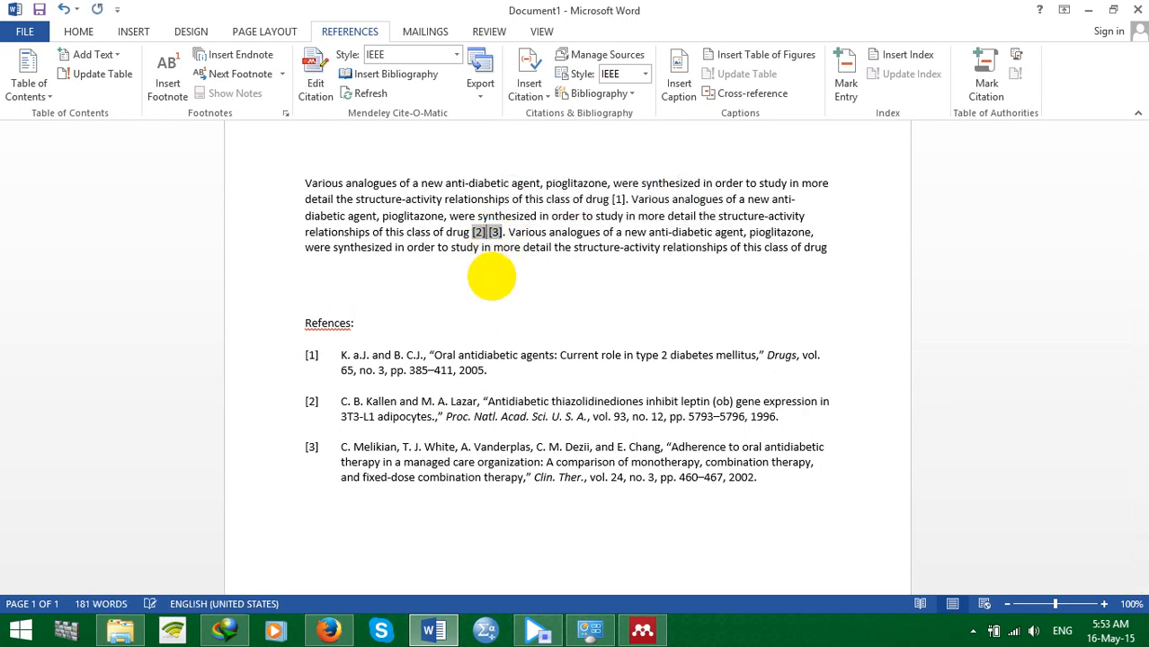
pyautogui.click(498, 301)
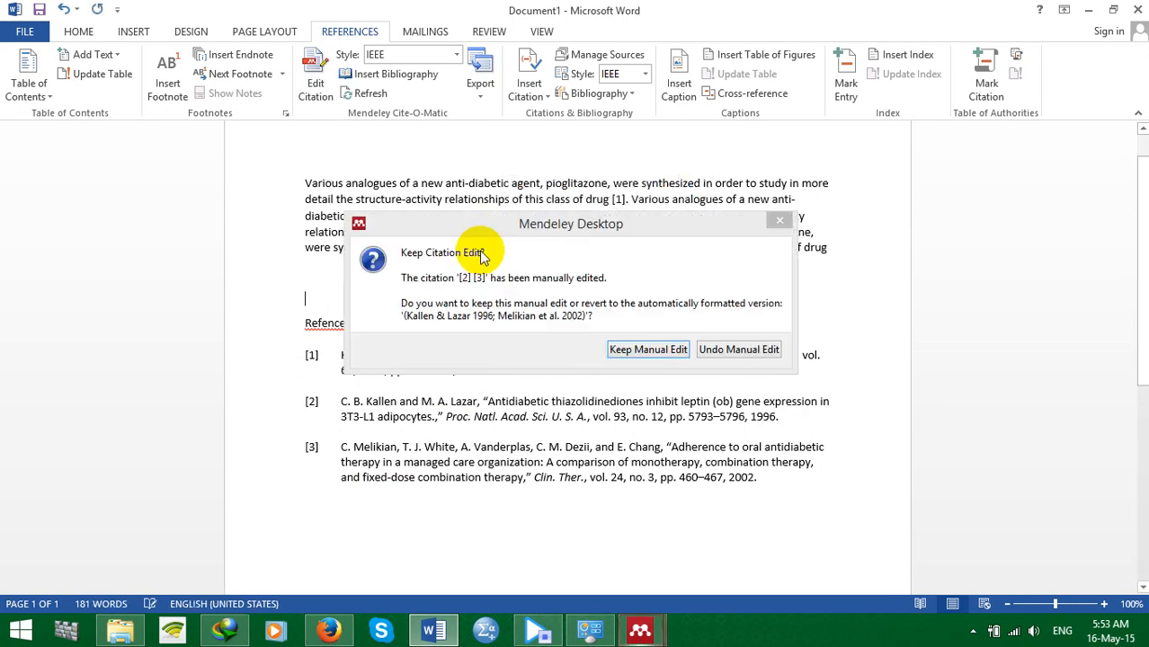
# Keep the manual '[2] [3]' edit when Mendeley asks, then reselect that citation
pyautogui.click(661, 353)
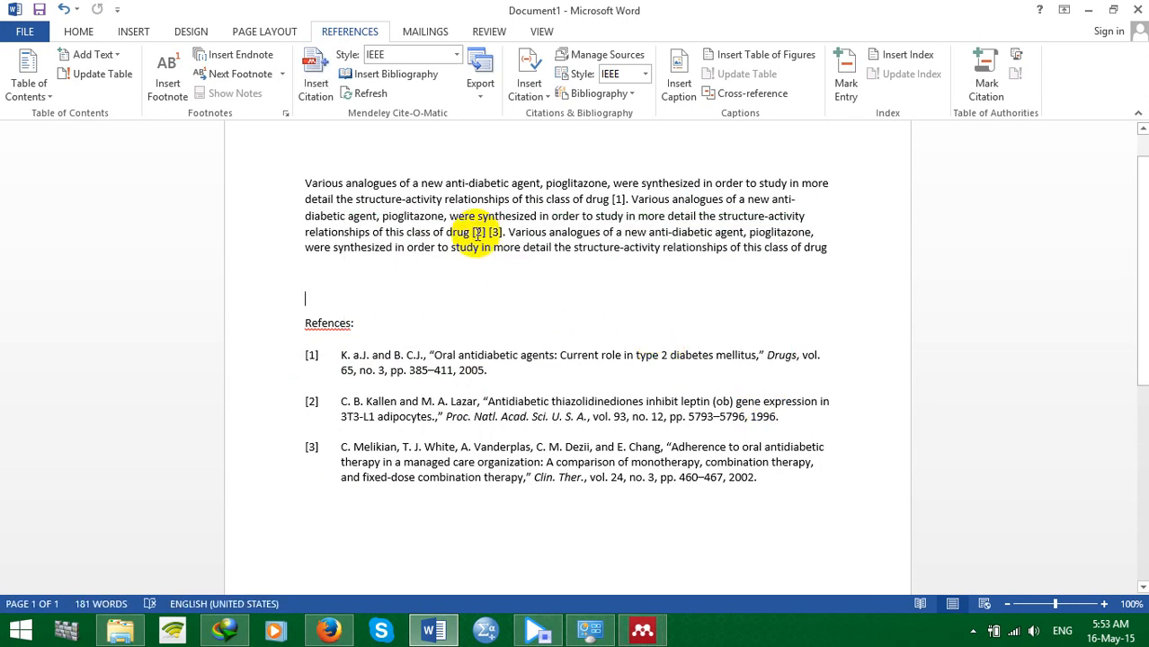
pyautogui.moveTo(501, 232); pyautogui.dragTo(504, 237)
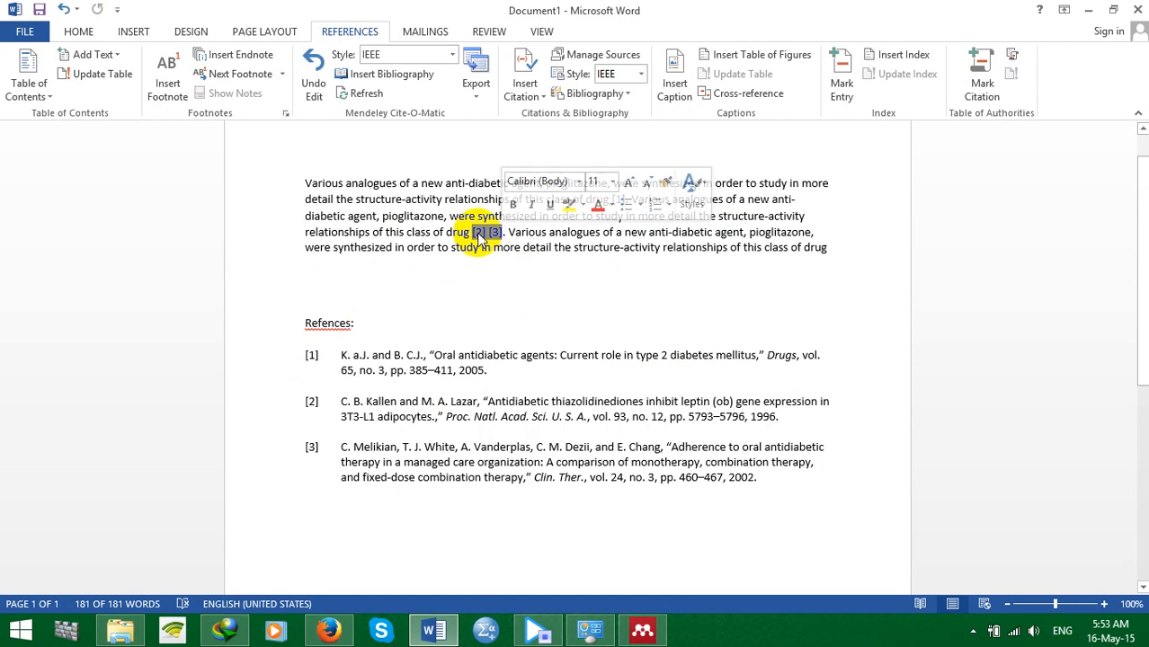
pyautogui.rightClick(483, 236)
pyautogui.click(469, 253)
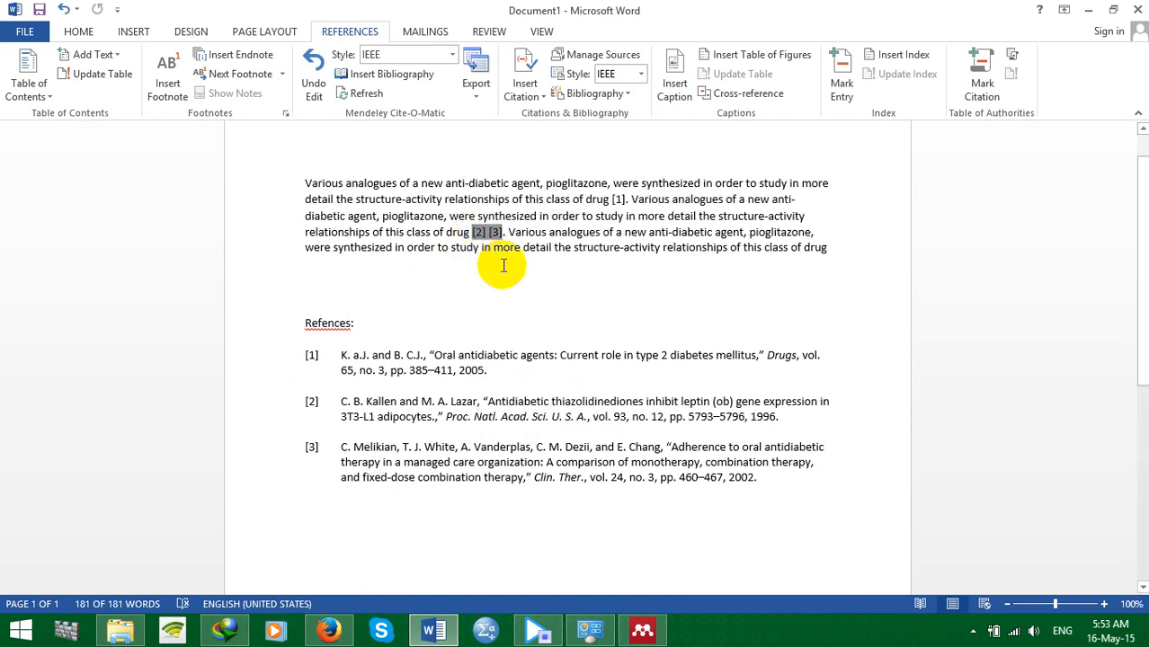
pyautogui.click(486, 245)
pyautogui.click(487, 236)
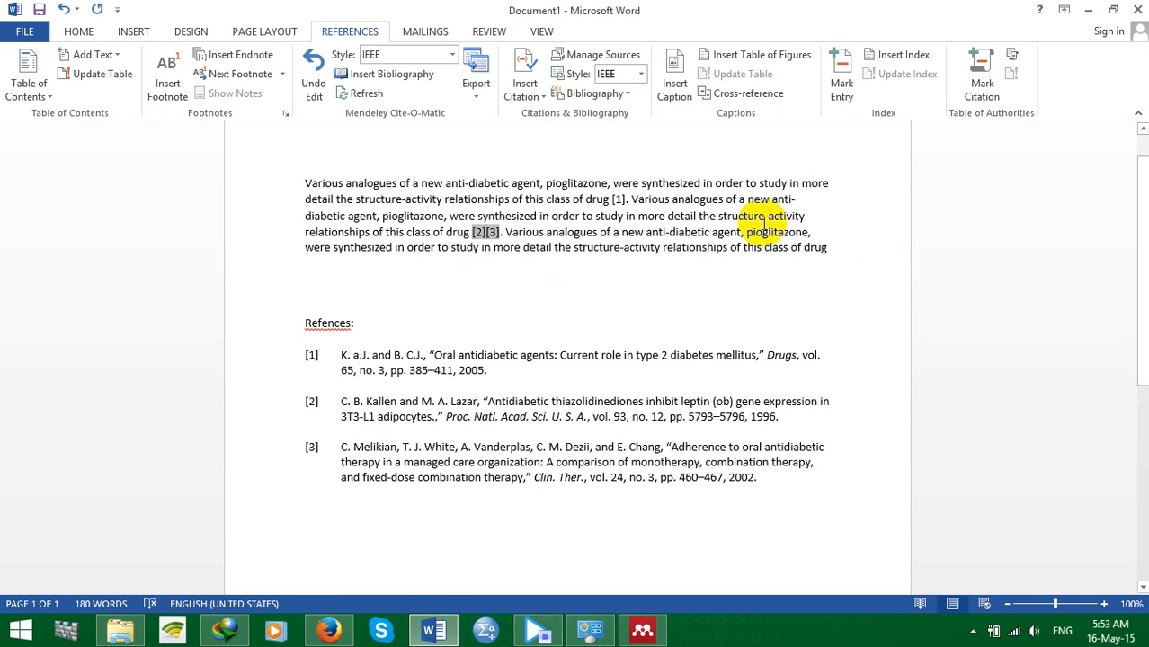
pyautogui.click(590, 296)
pyautogui.click(484, 250)
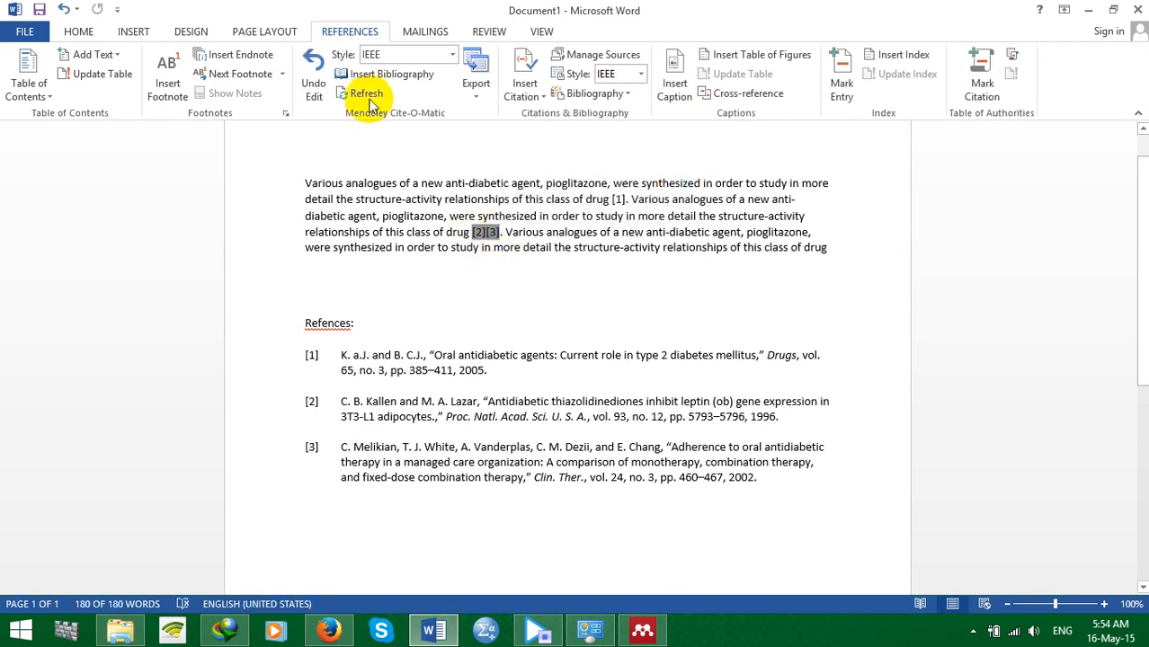
# Refresh the Mendeley citations and again keep the manual '[2] [3]' edit
pyautogui.click(316, 90)
pyautogui.click(493, 270)
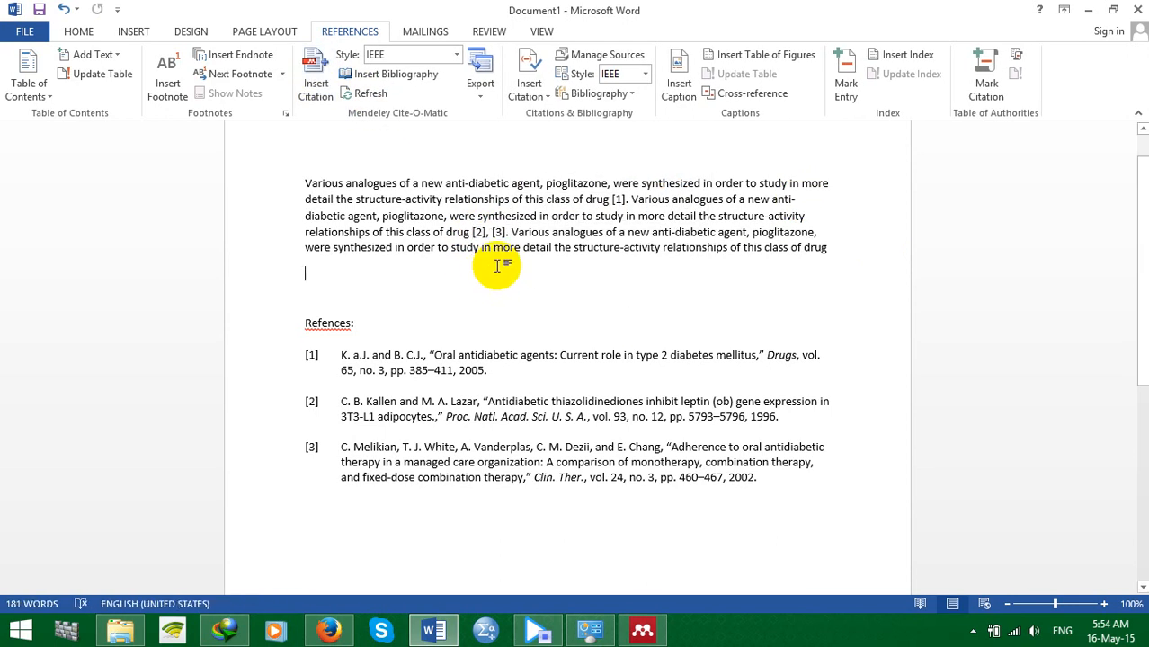
pyautogui.click(501, 236)
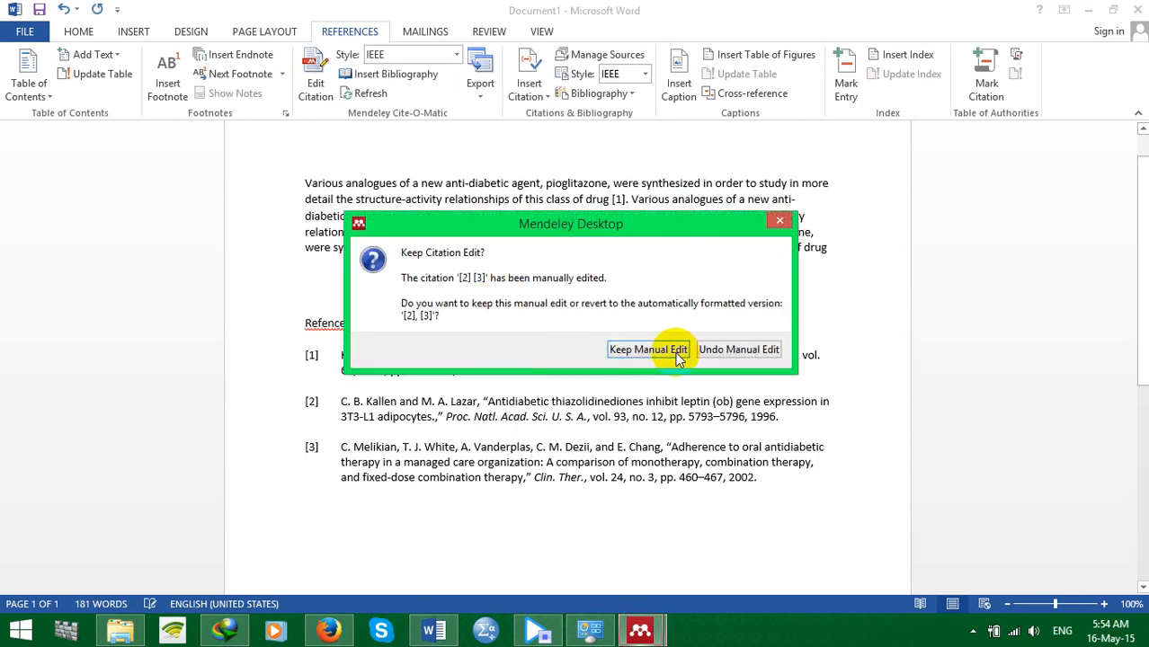
pyautogui.click(683, 351)
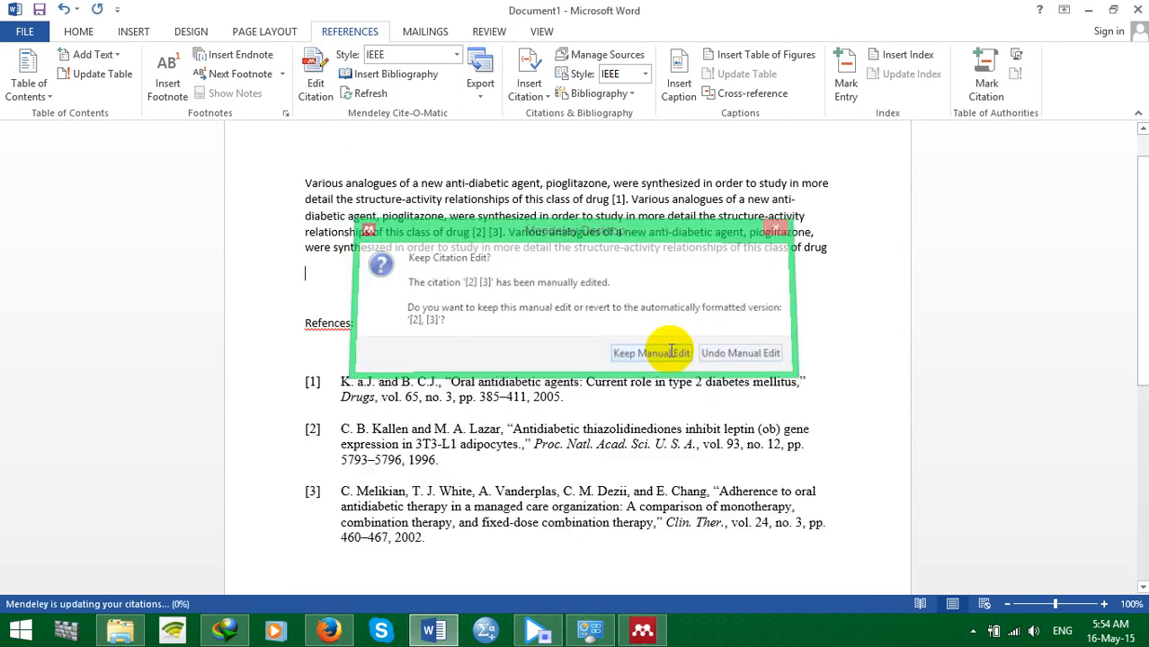
pyautogui.click(500, 308)
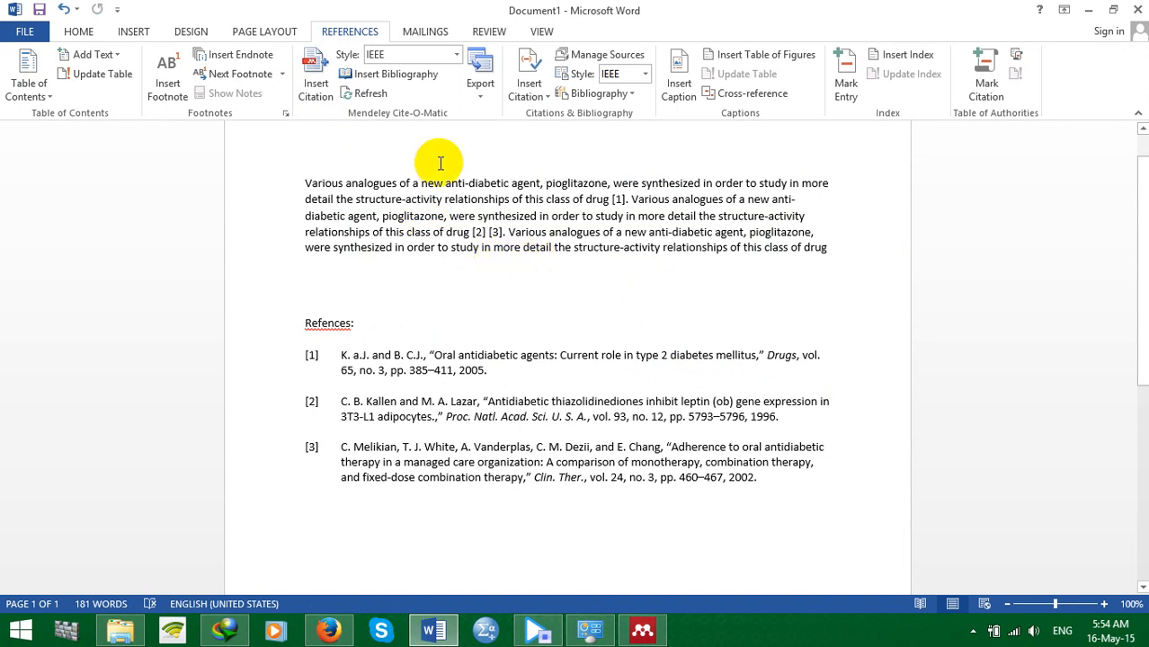
pyautogui.click(457, 54)
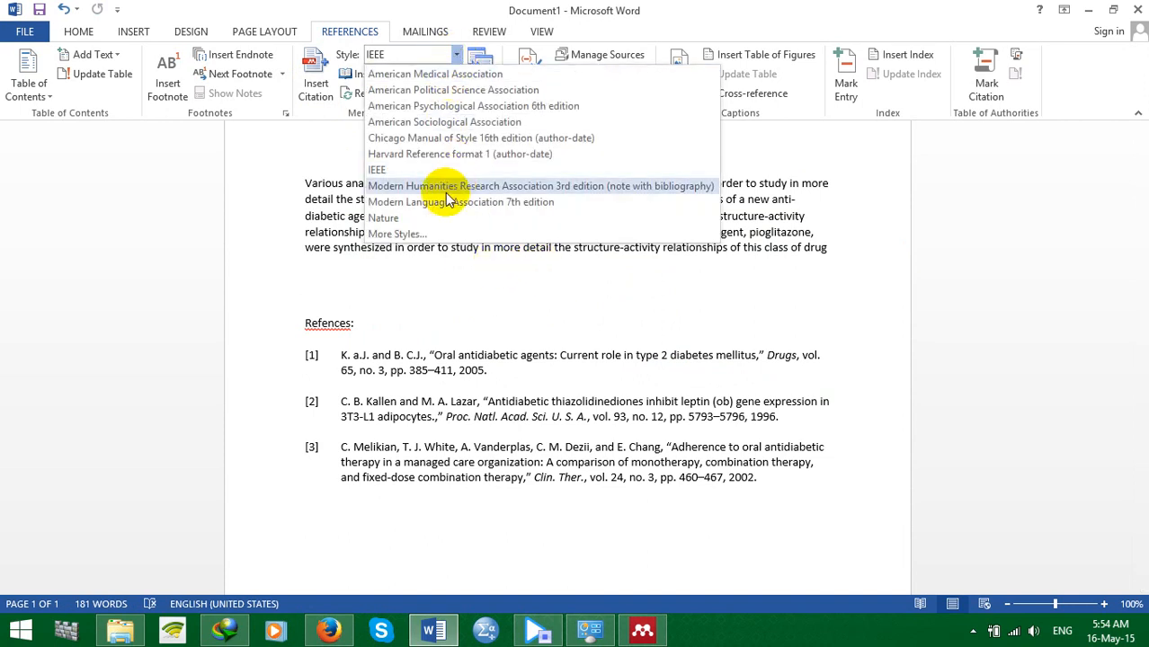
# Restyle the citations and reference list to American Sociological Association
pyautogui.click(384, 128)
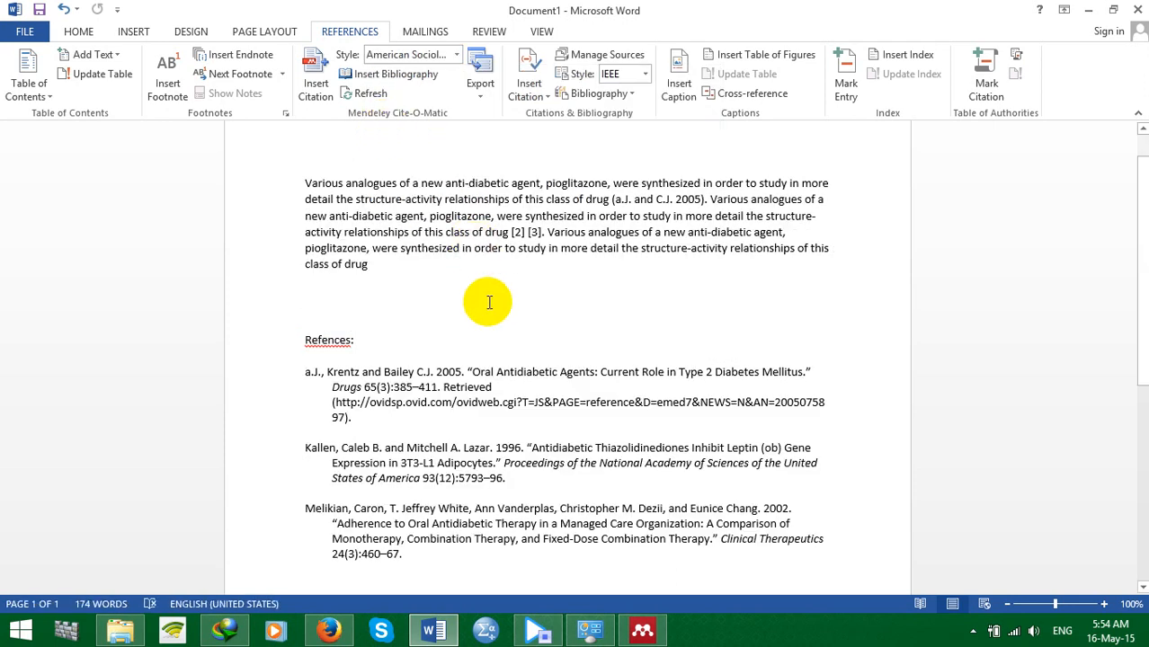
pyautogui.click(513, 232)
pyautogui.click(532, 289)
pyautogui.scroll(-1, 492, 350)
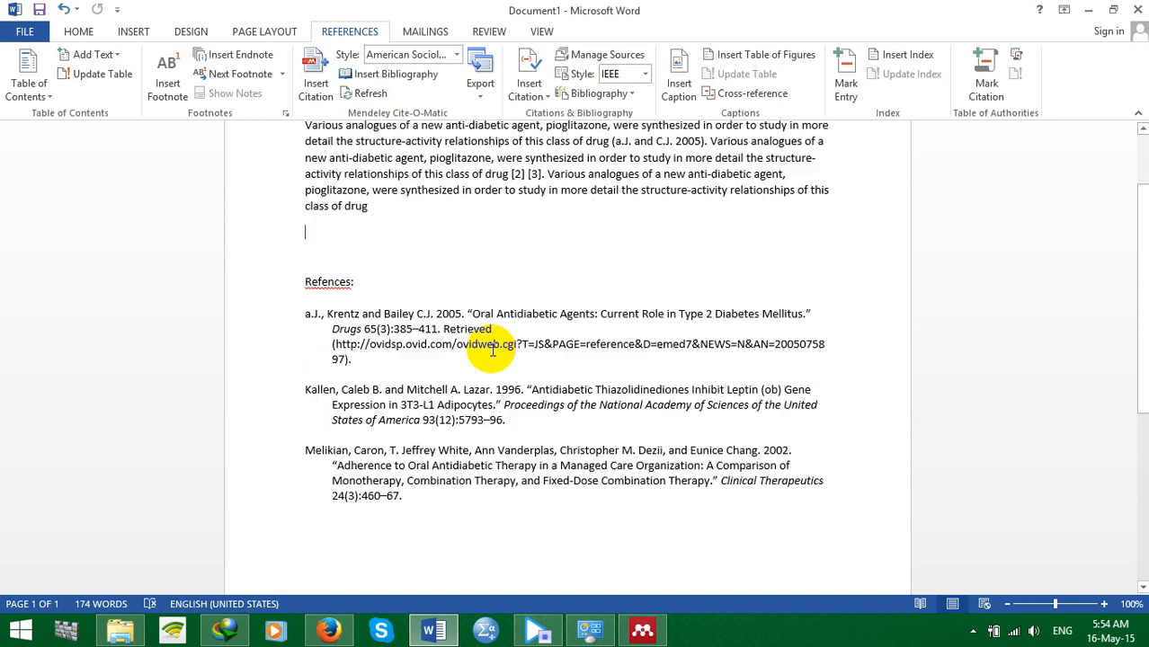
pyautogui.click(456, 55)
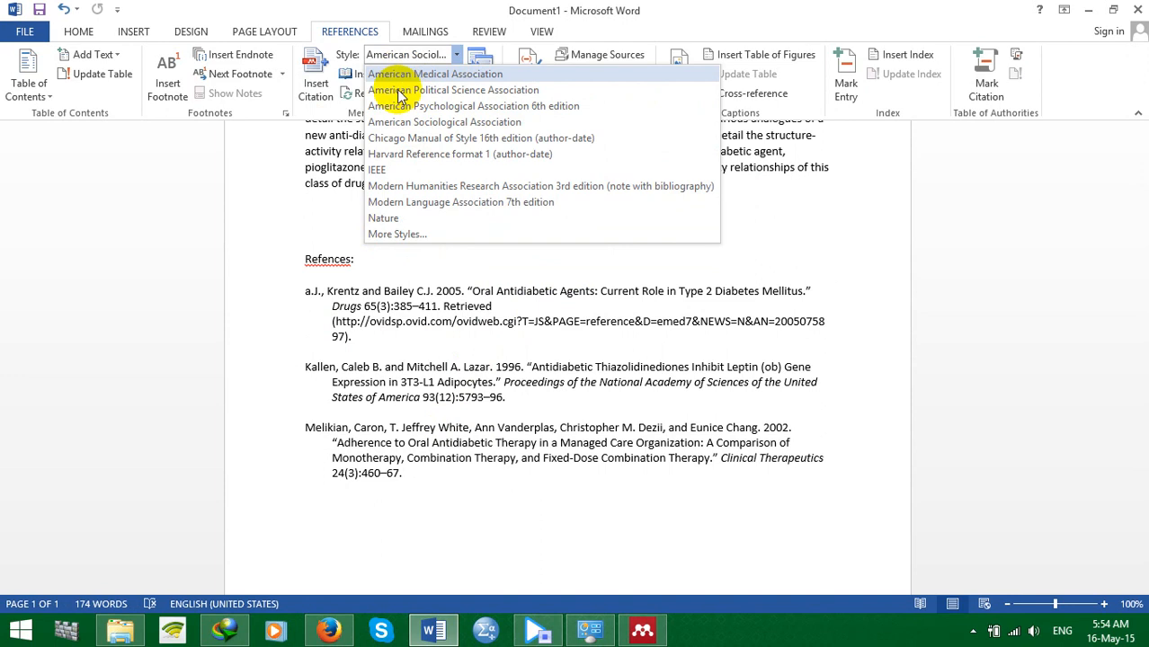
# Search the downloadable styles for 'phar' and install Acta Pharmaceutica
pyautogui.click(401, 237)
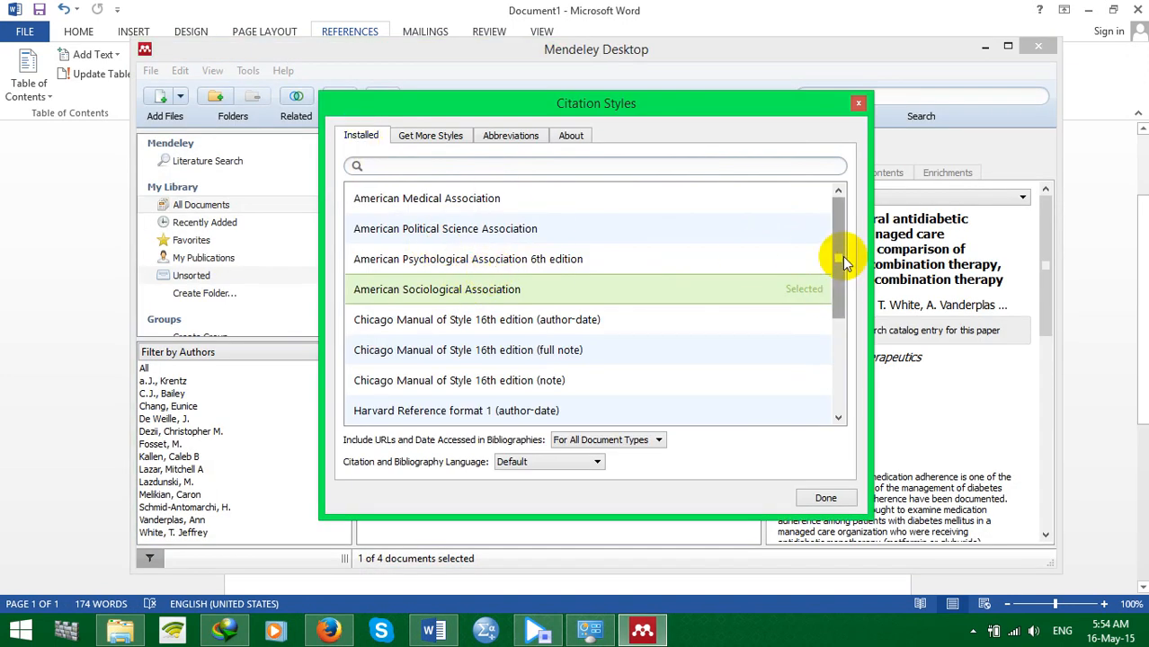
pyautogui.moveTo(843, 261); pyautogui.dragTo(846, 224)
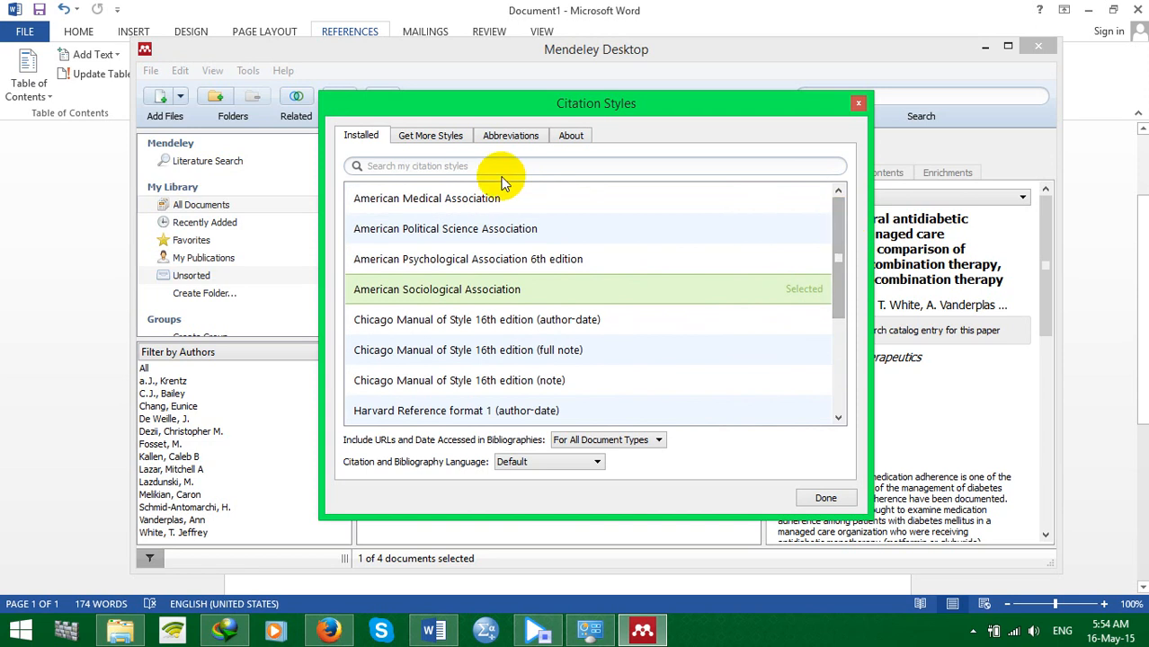
pyautogui.click(418, 144)
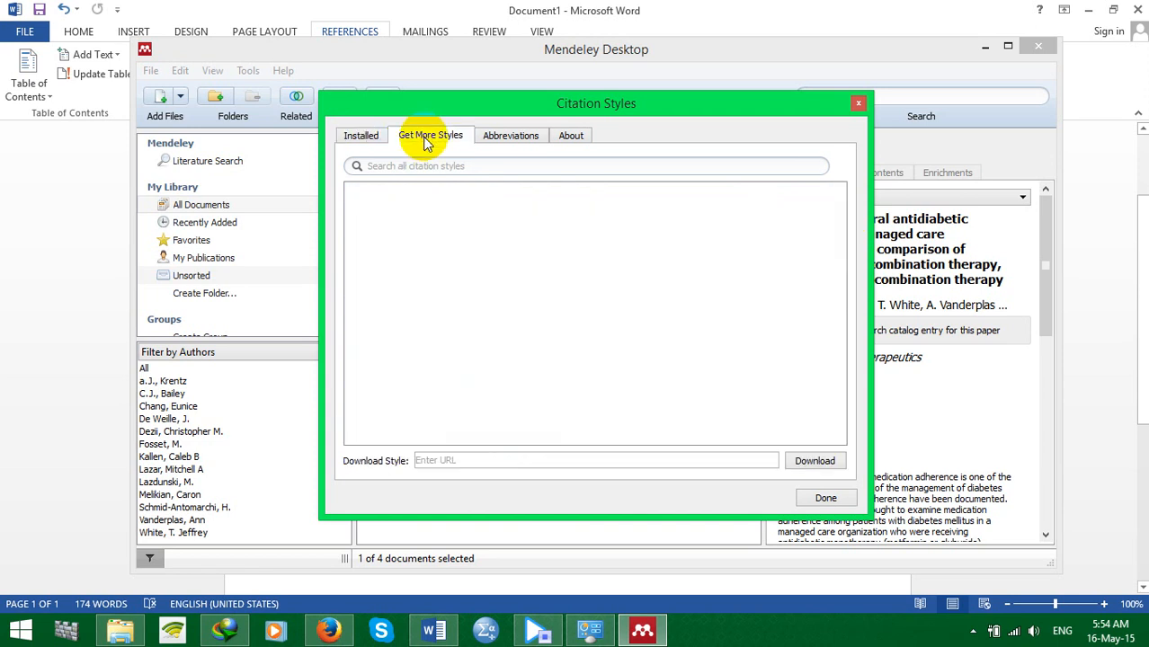
pyautogui.click(428, 166)
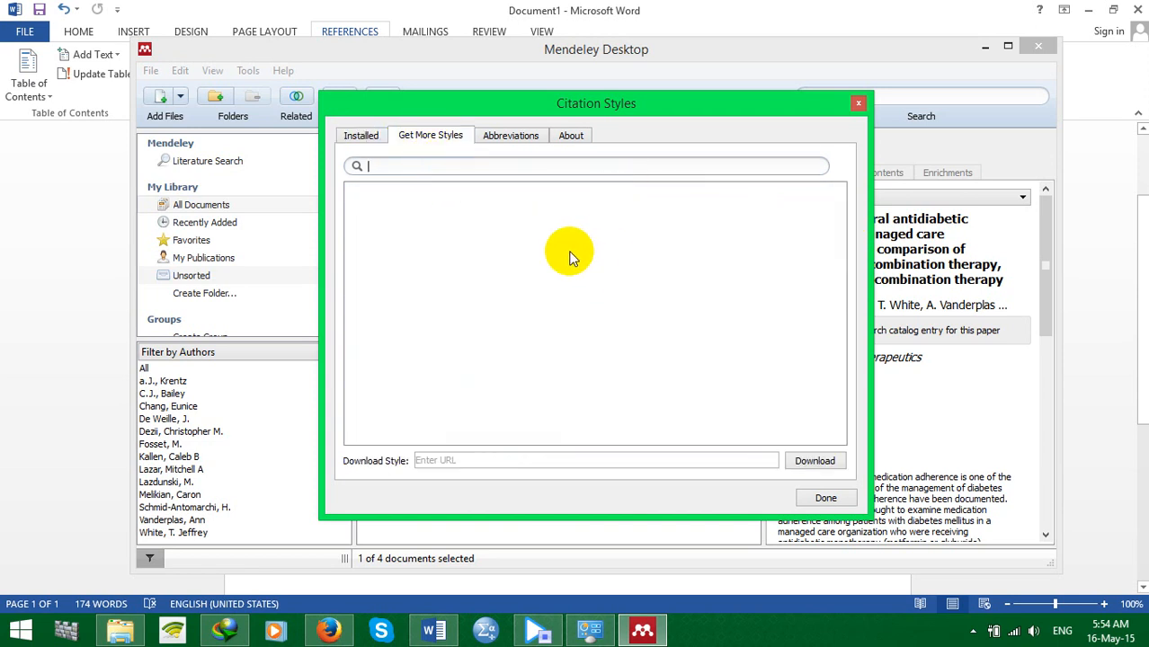
pyautogui.write('pharma')
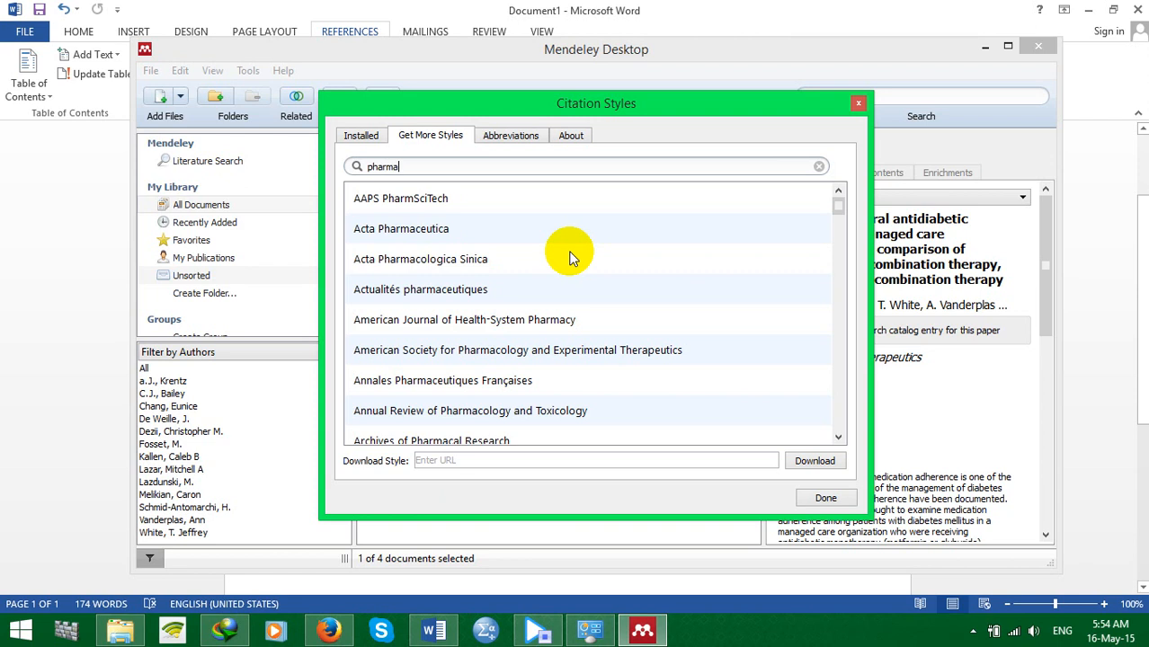
pyautogui.scroll(-1, 569, 257)
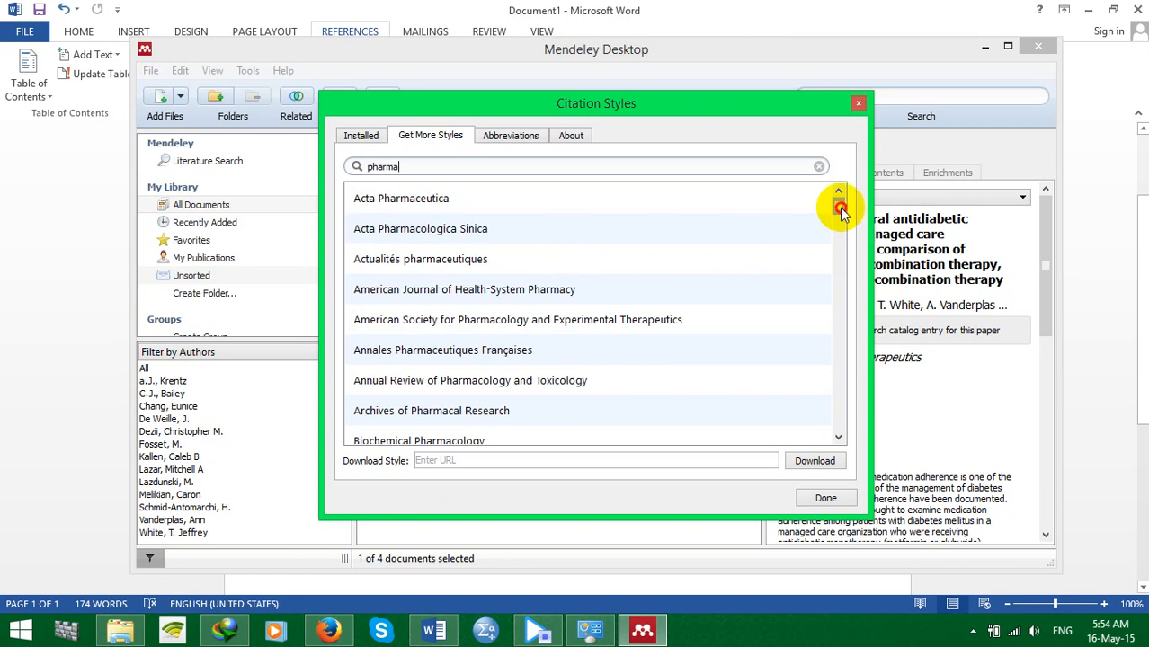
pyautogui.moveTo(842, 212)
pyautogui.mouseDown()
pyautogui.moveTo(839, 283)
pyautogui.moveTo(839, 202)
pyautogui.mouseUp()
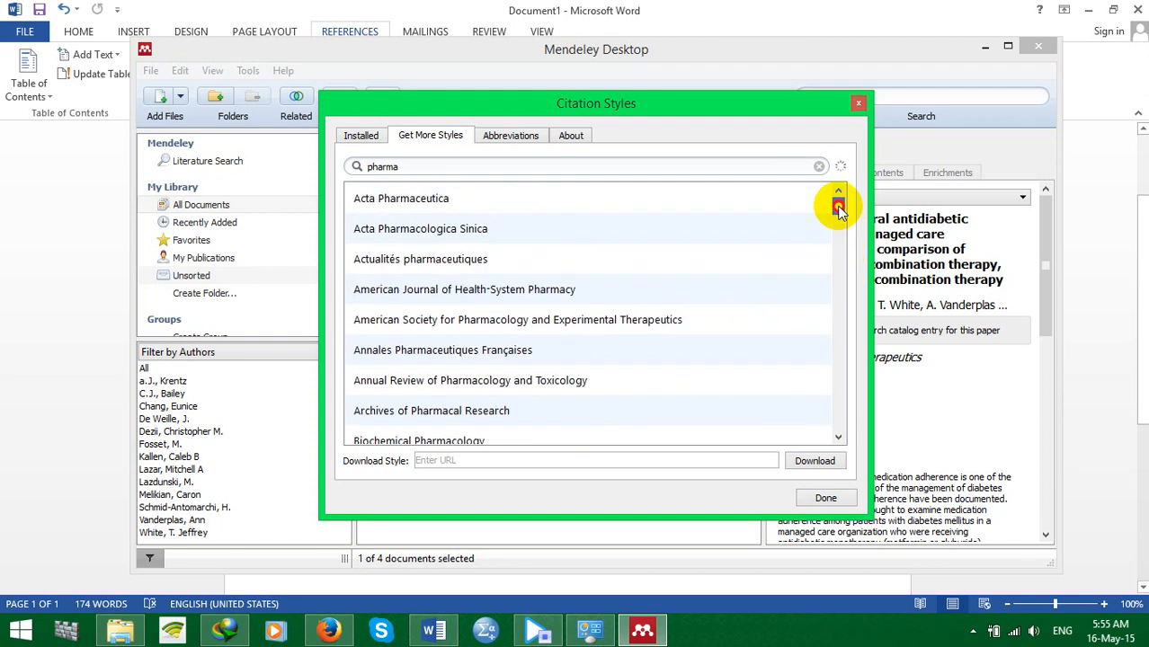
pyautogui.click(428, 205)
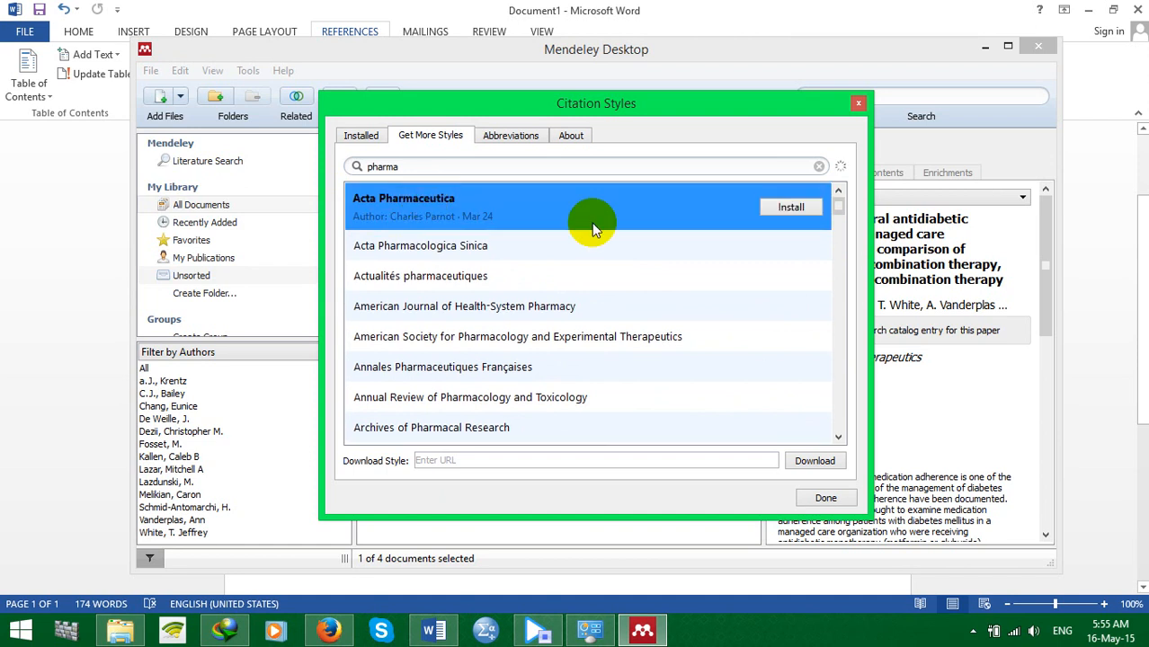
pyautogui.click(785, 205)
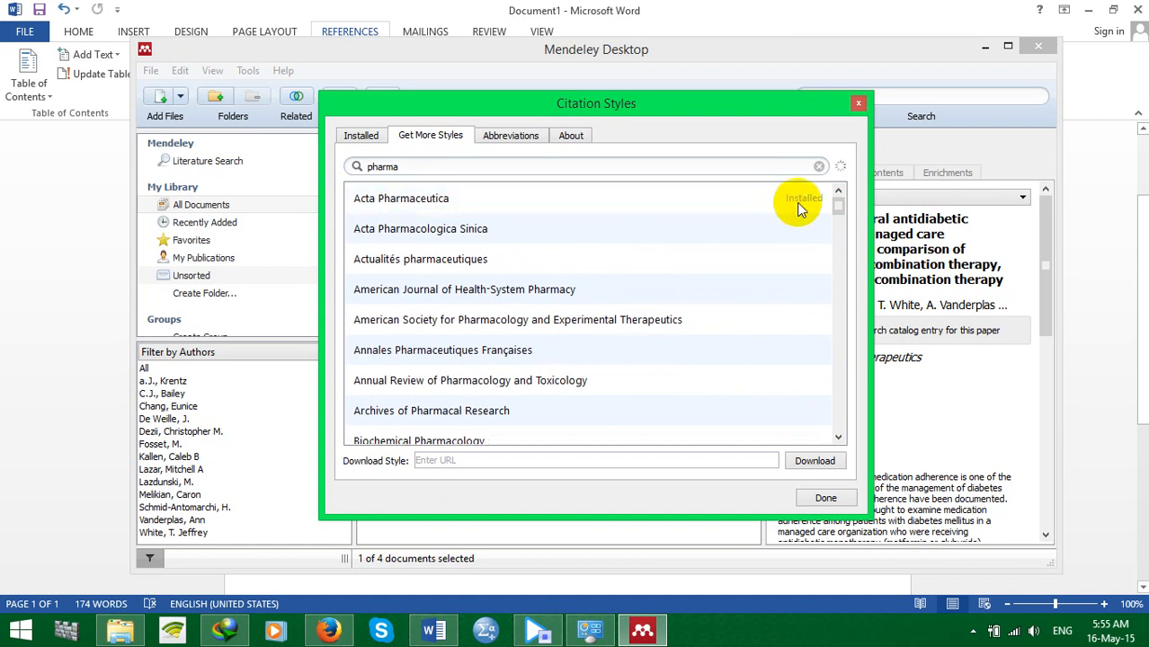
# Select the installed Acta Pharmaceutica style and apply it to the document
pyautogui.click(360, 135)
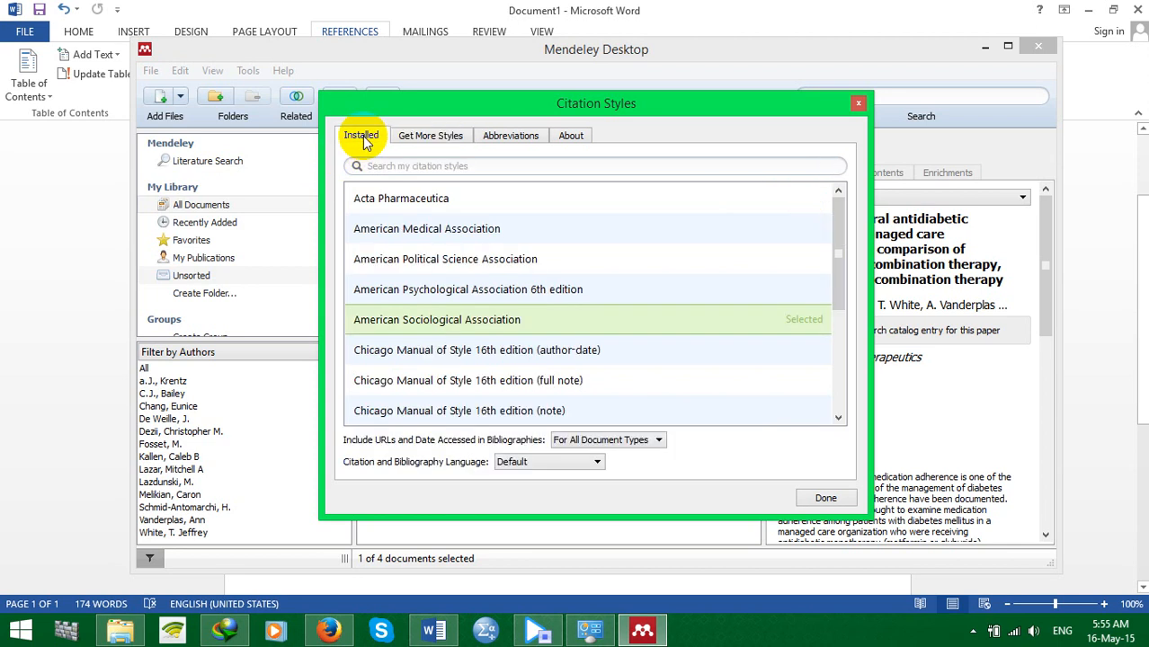
pyautogui.click(387, 205)
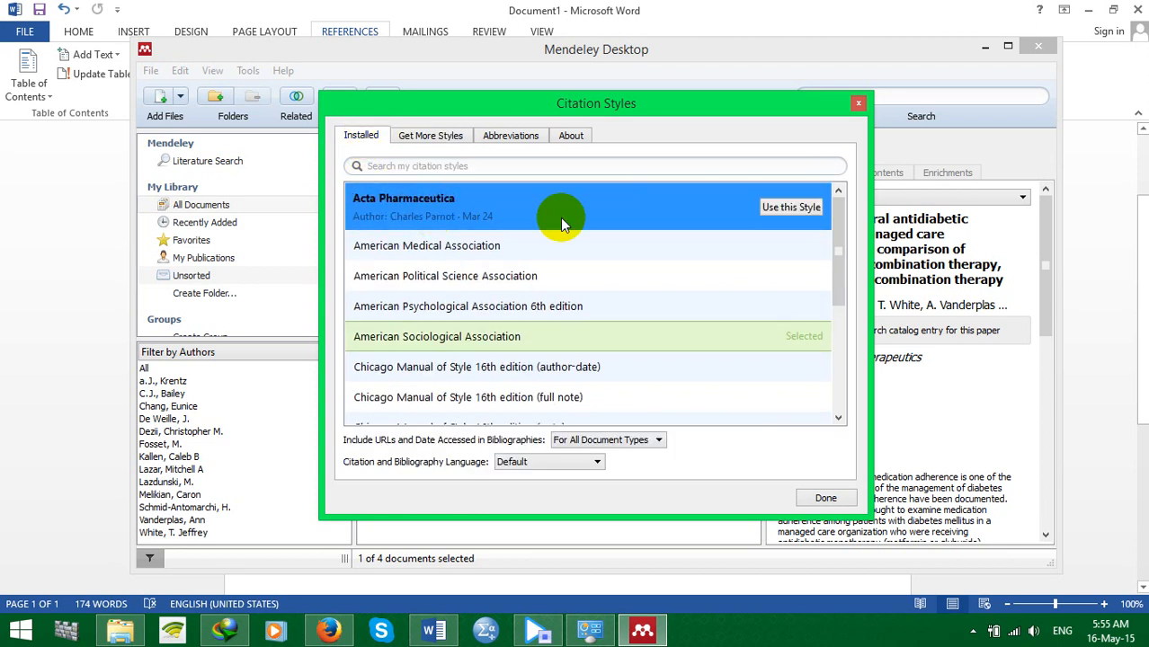
pyautogui.click(796, 208)
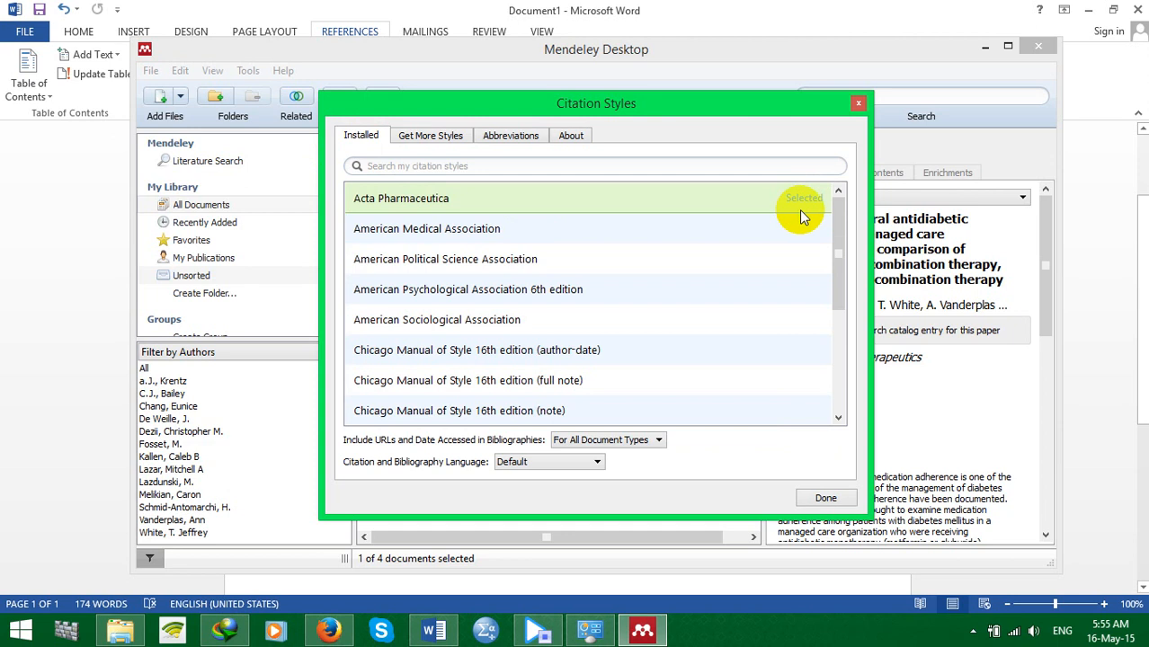
pyautogui.click(825, 499)
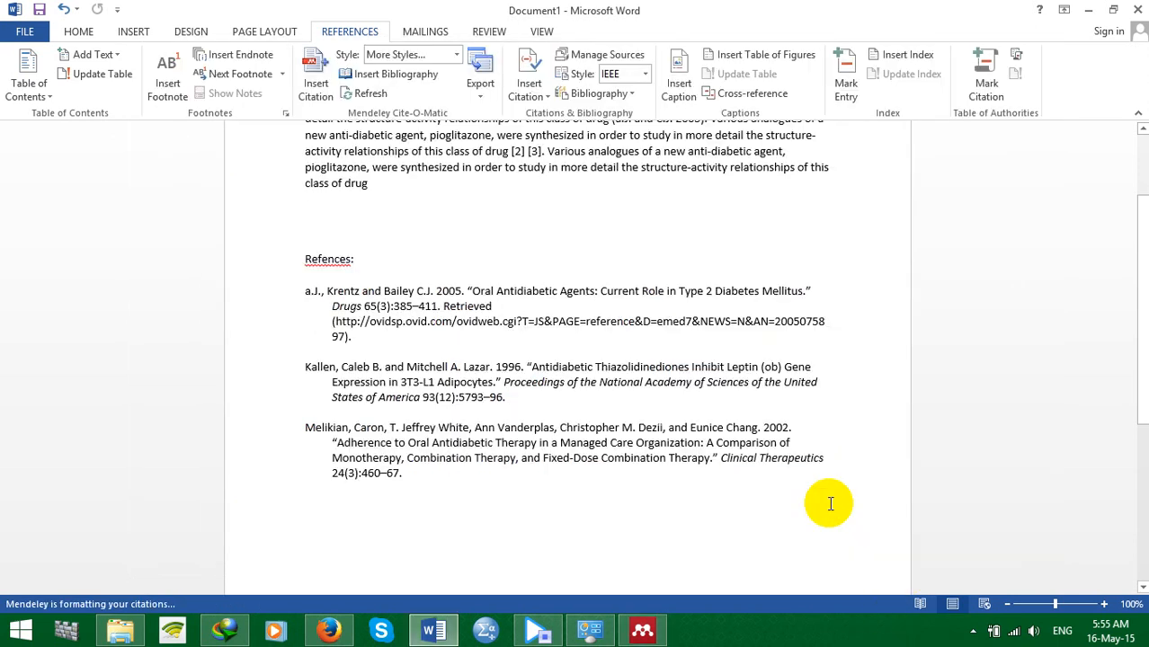
# Choose Acta Pharmaceutica as the document's citation style and glance at Mendeley's Word plugin options
pyautogui.click(456, 56)
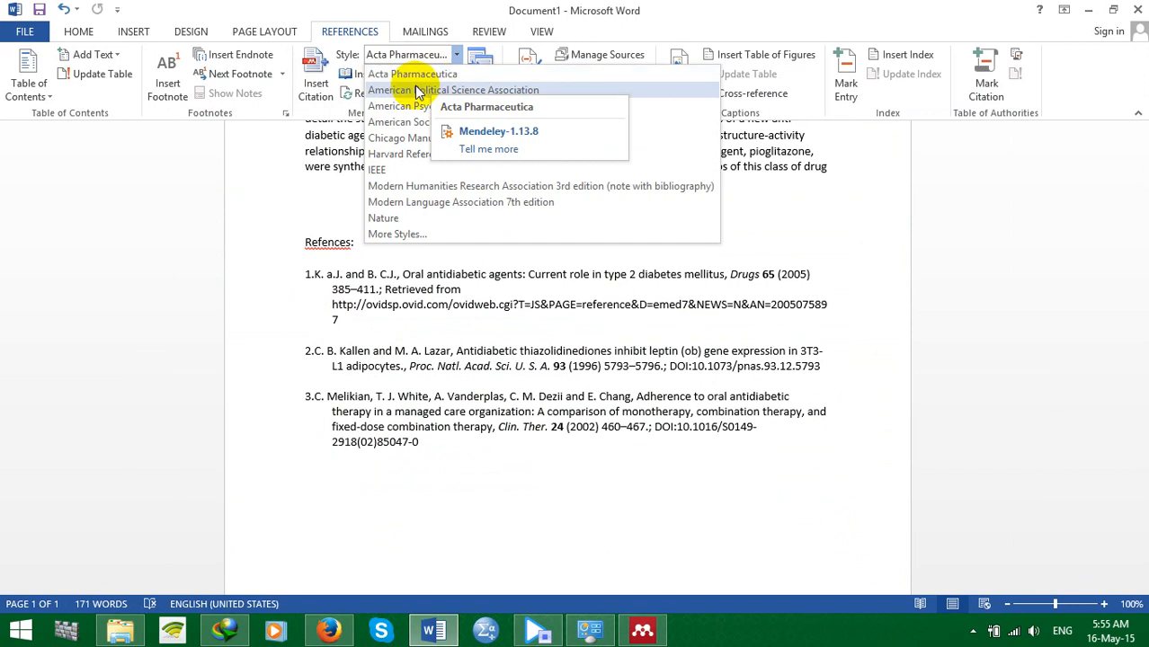
pyautogui.click(444, 74)
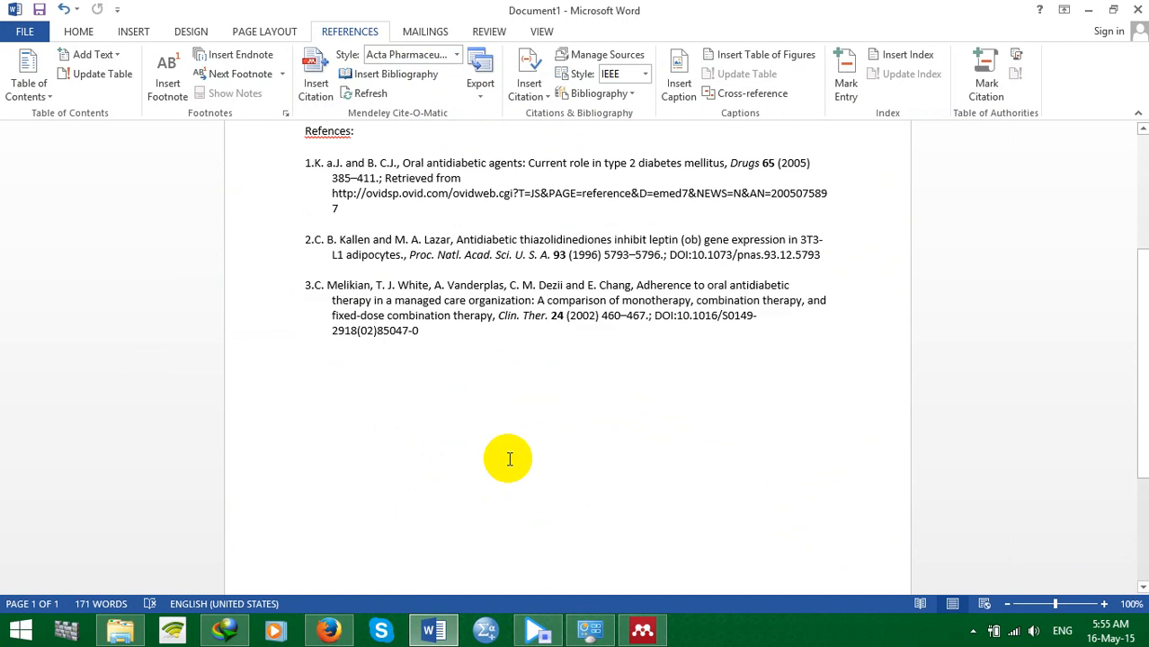
pyautogui.click(641, 632)
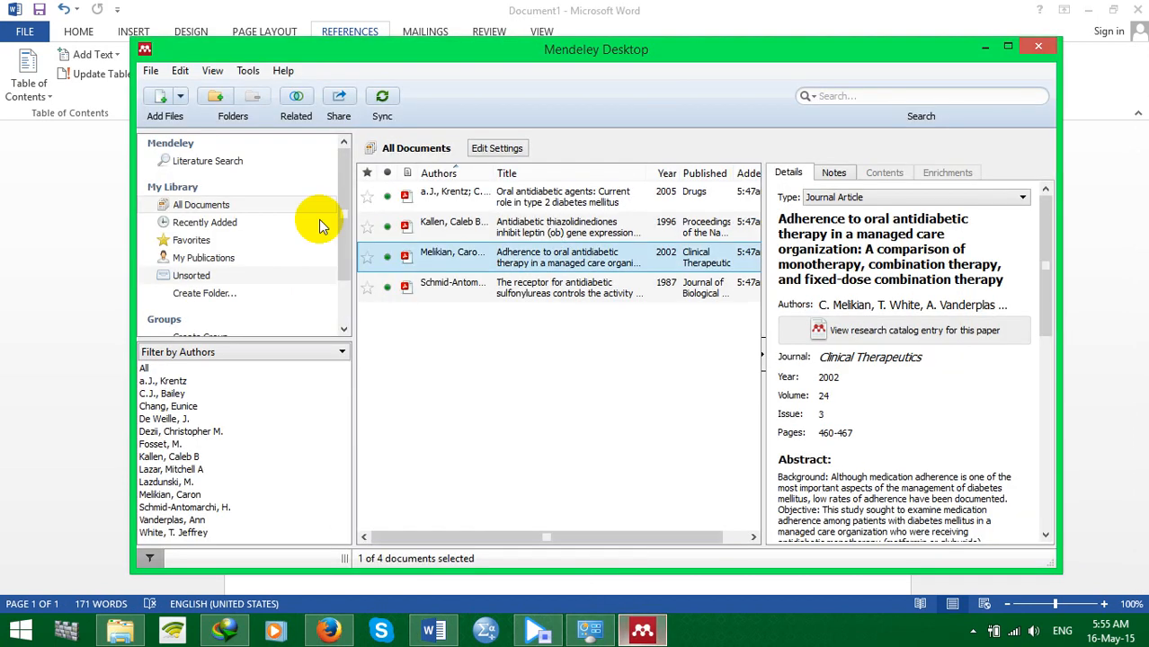
pyautogui.click(249, 74)
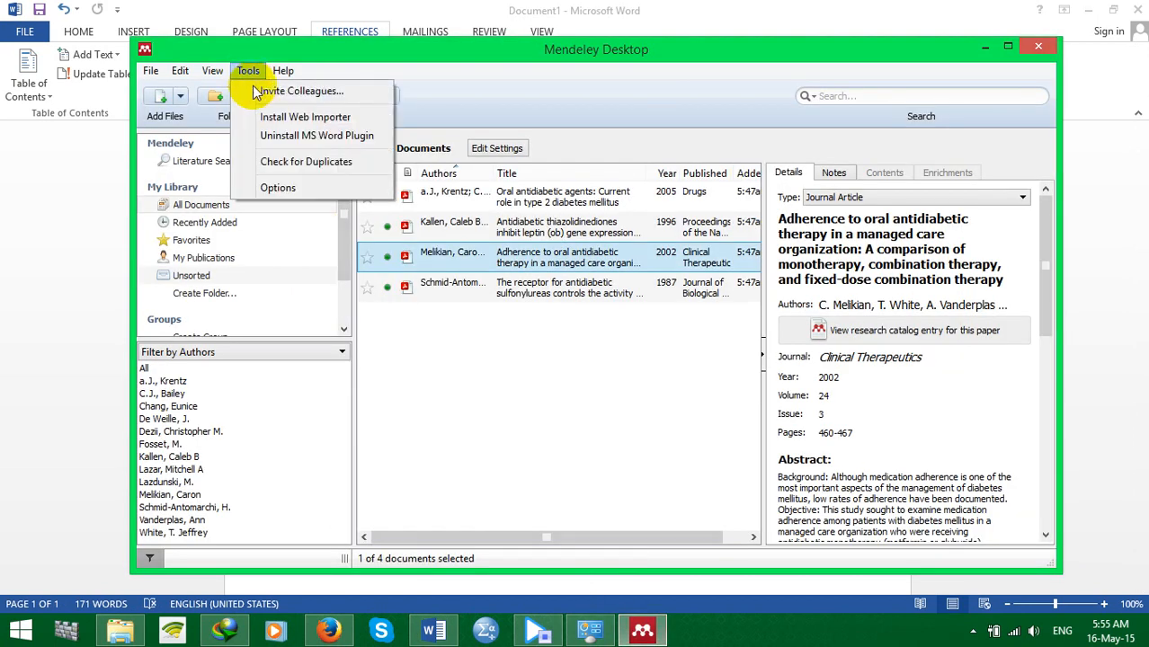
pyautogui.click(463, 351)
pyautogui.click(430, 632)
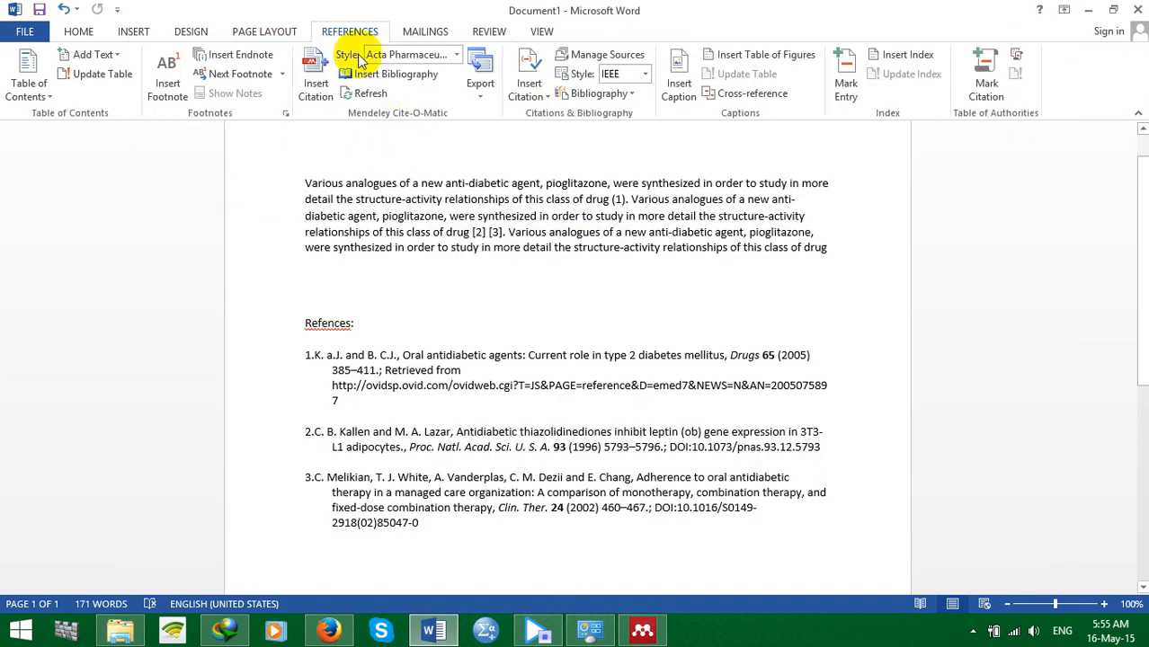
# Check the restyled citations (1) and [2] [3] and the three-entry numbered reference list
pyautogui.click(617, 200)
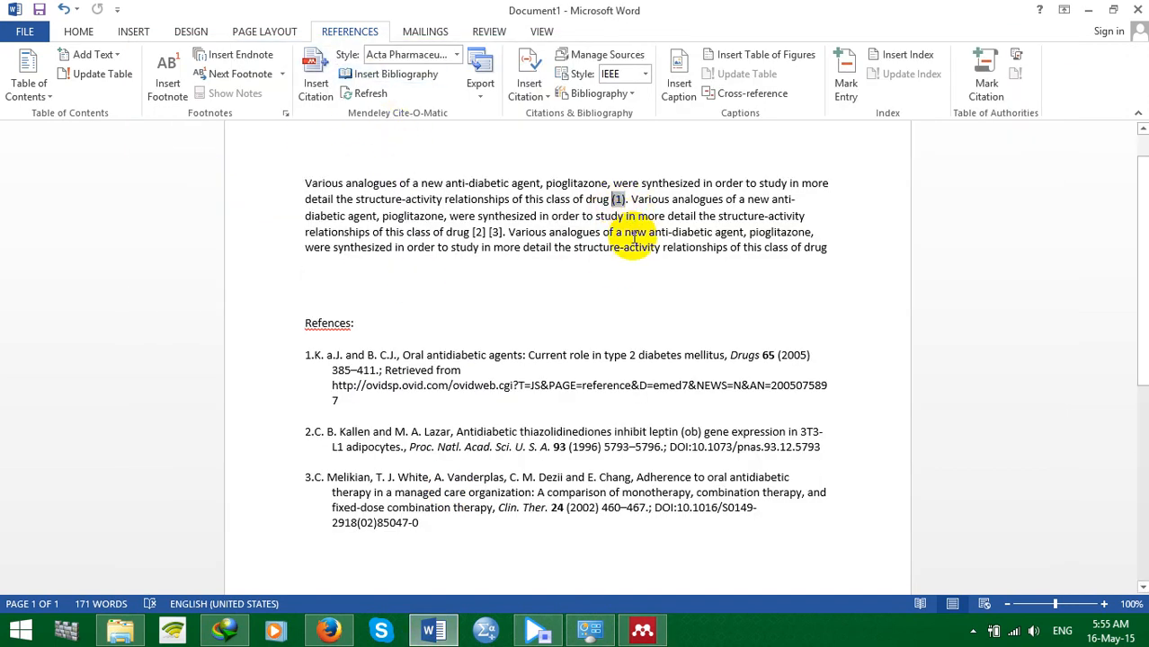
pyautogui.click(485, 232)
pyautogui.click(376, 354)
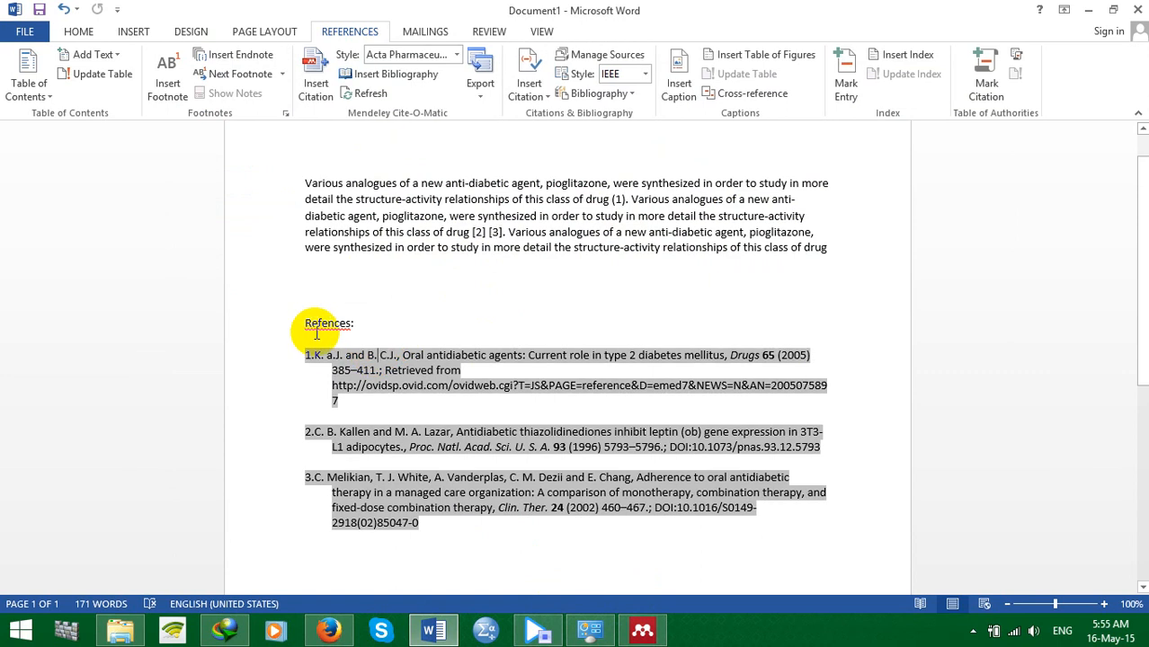
pyautogui.click(435, 308)
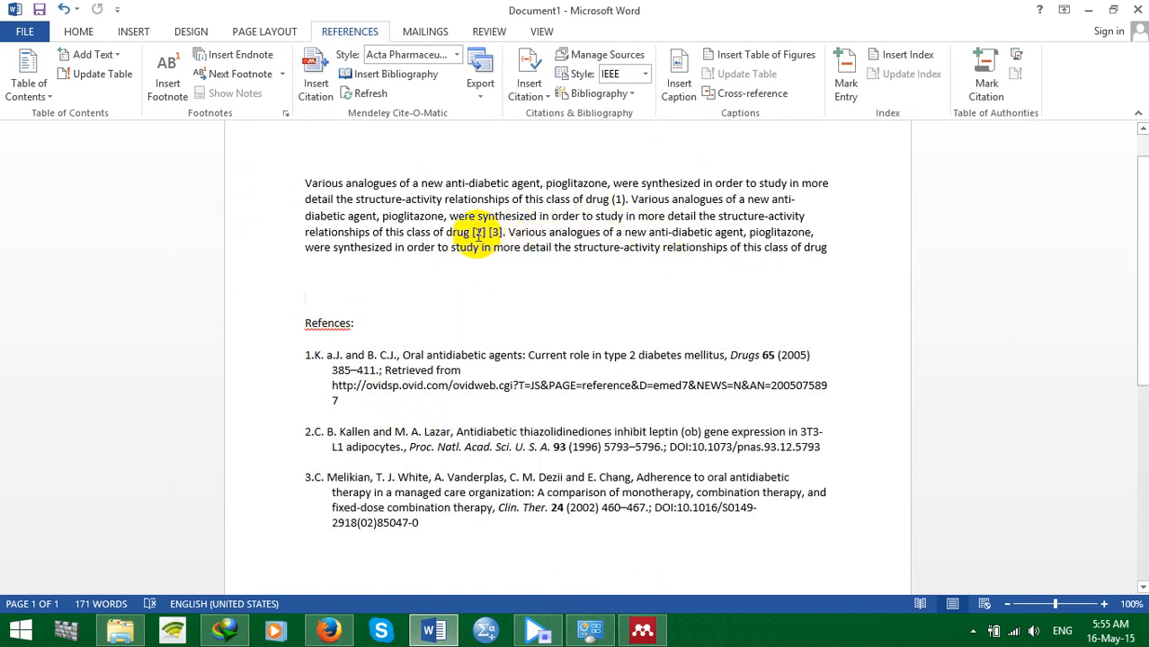
pyautogui.moveTo(305, 355); pyautogui.dragTo(446, 550)
pyautogui.click(441, 490)
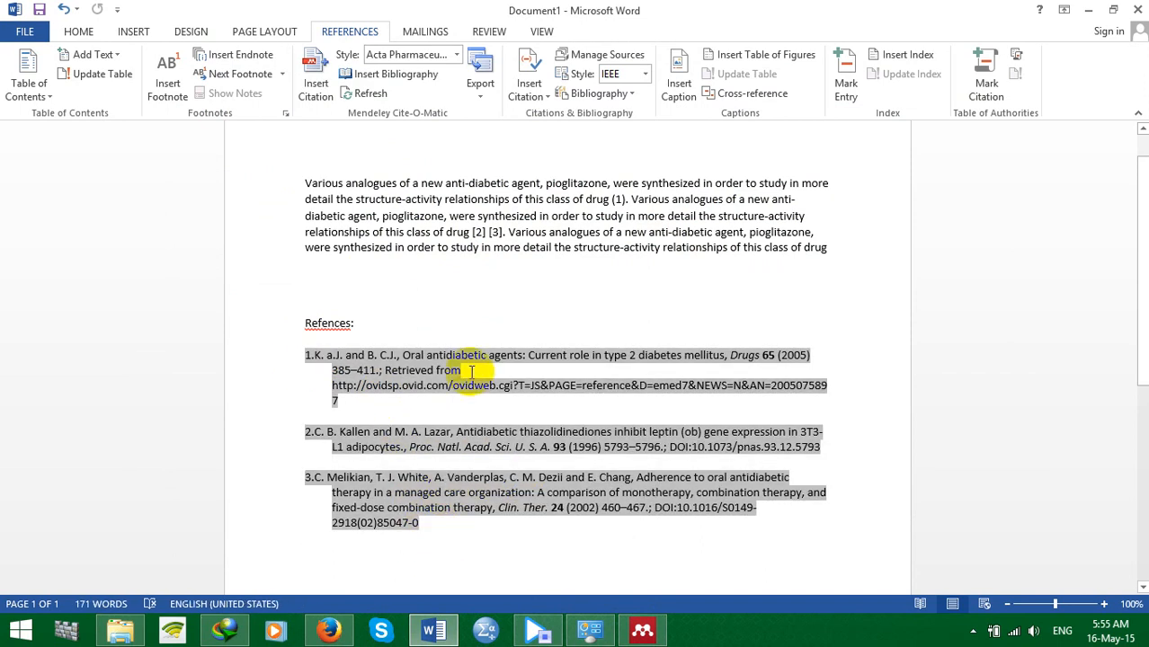
pyautogui.click(422, 308)
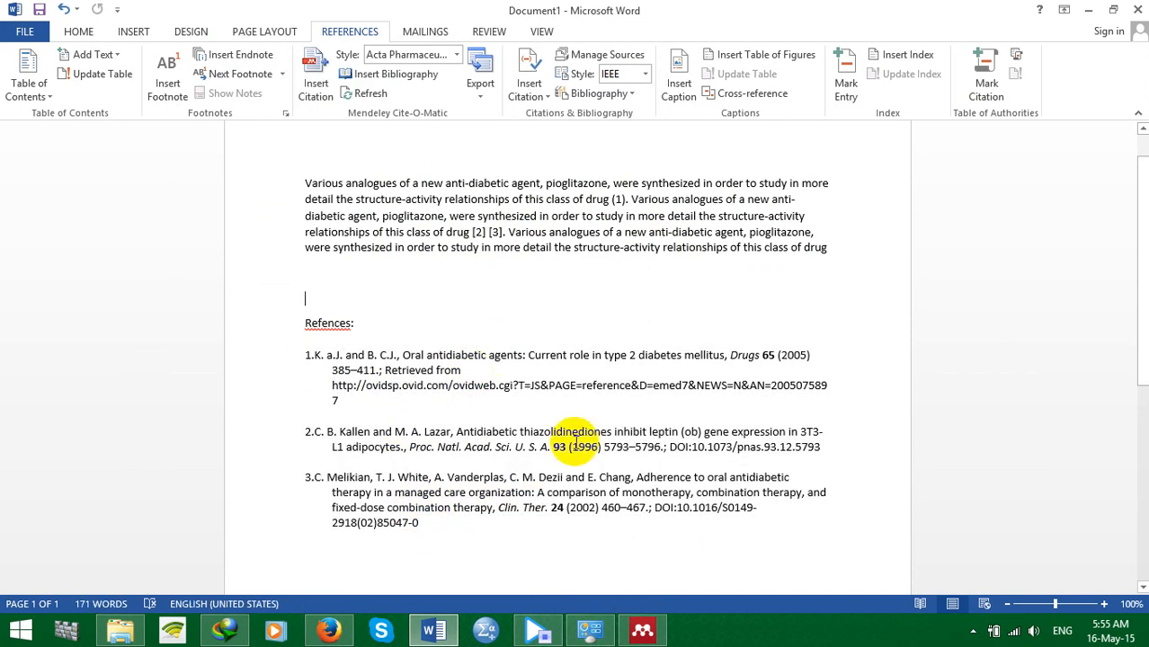
# View the Schmid-Antomarchi paper's details in Mendeley, then minimize Mendeley to return to Word
pyautogui.click(640, 632)
pyautogui.click(444, 287)
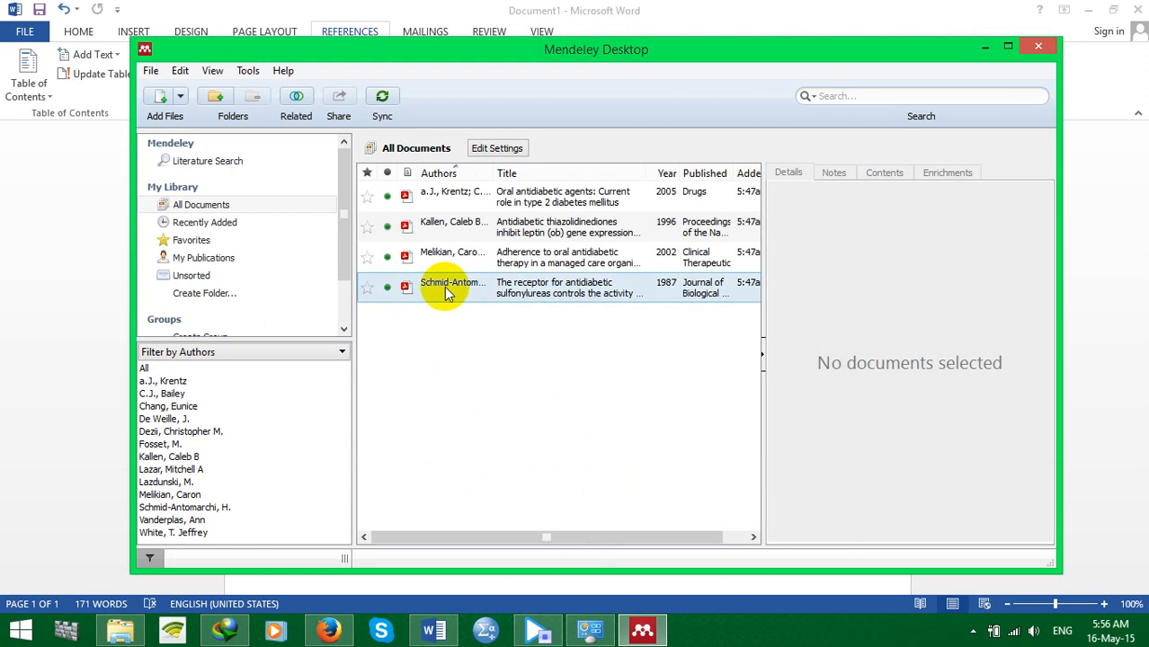
pyautogui.click(248, 71)
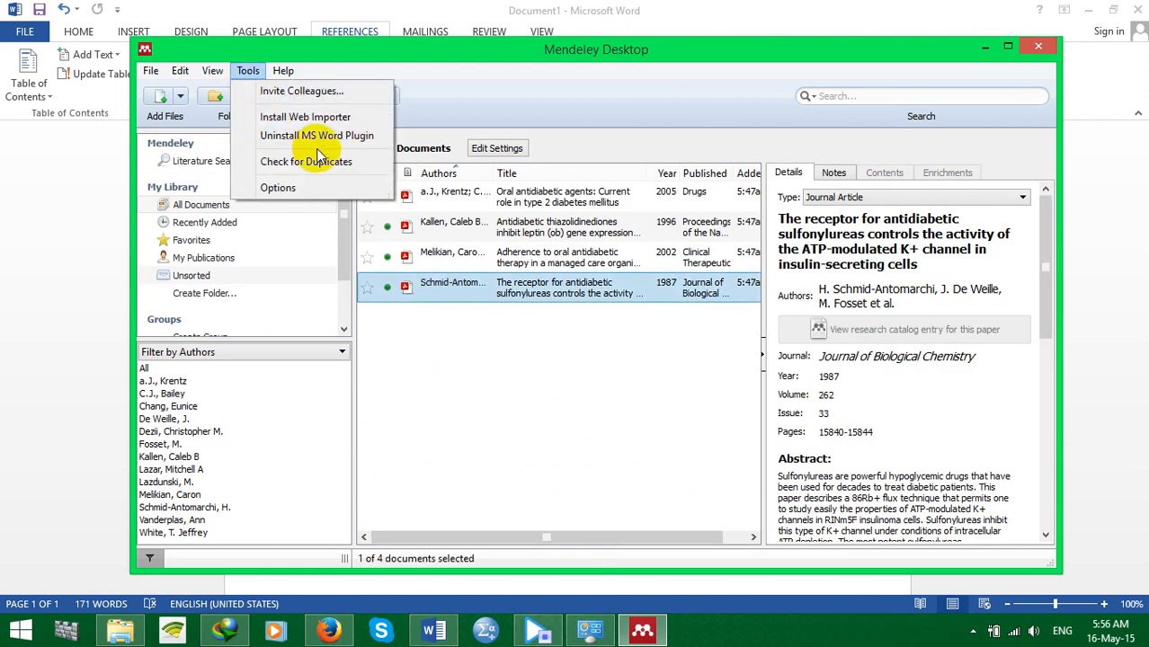
pyautogui.click(984, 54)
pyautogui.click(984, 50)
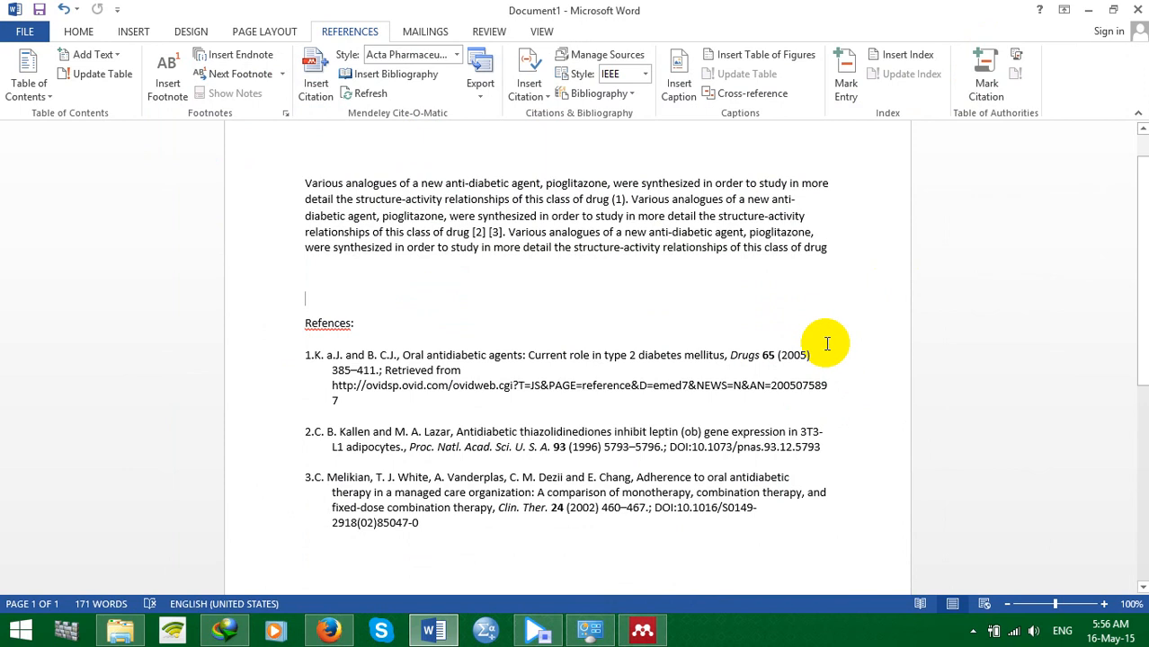